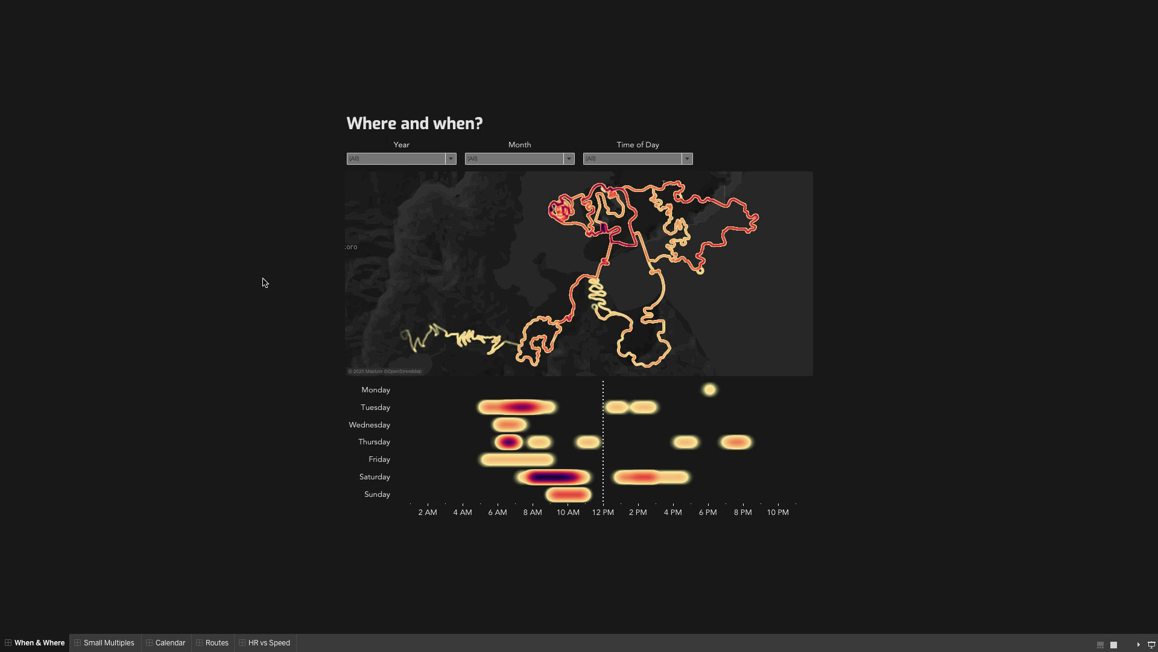
Review the Small Multiples, Calendar, Routes and HR vs Speed sheets, then switch to the Chrome blog post
{"action": "left_click", "coordinate": [104, 643]}
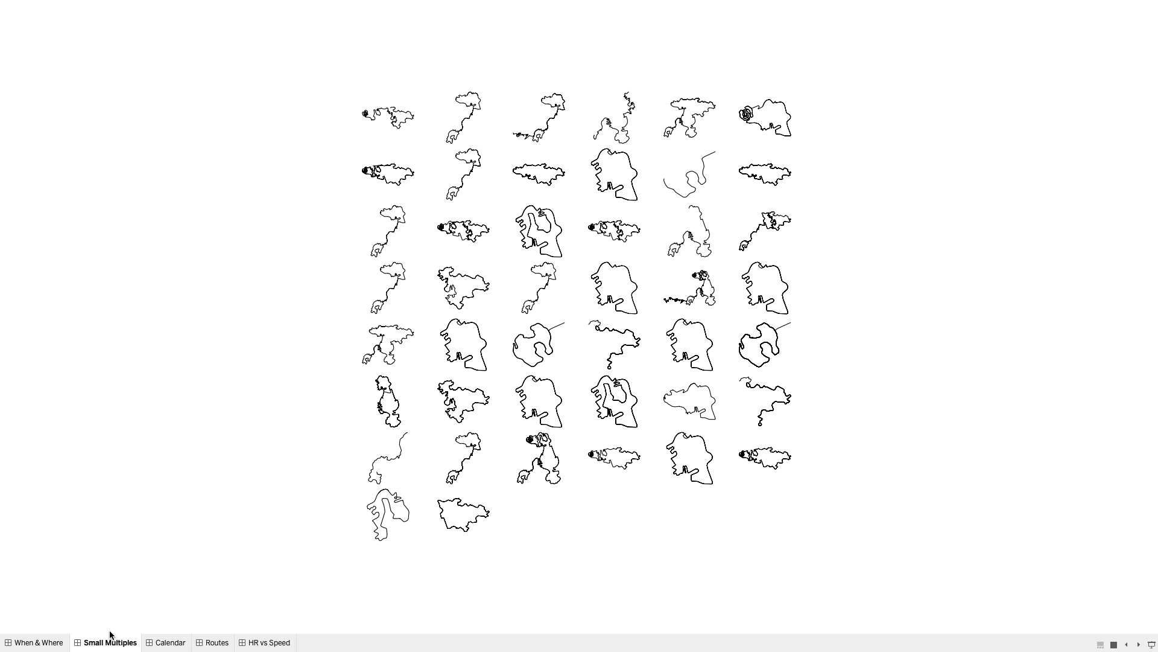
{"action": "left_click", "coordinate": [169, 642]}
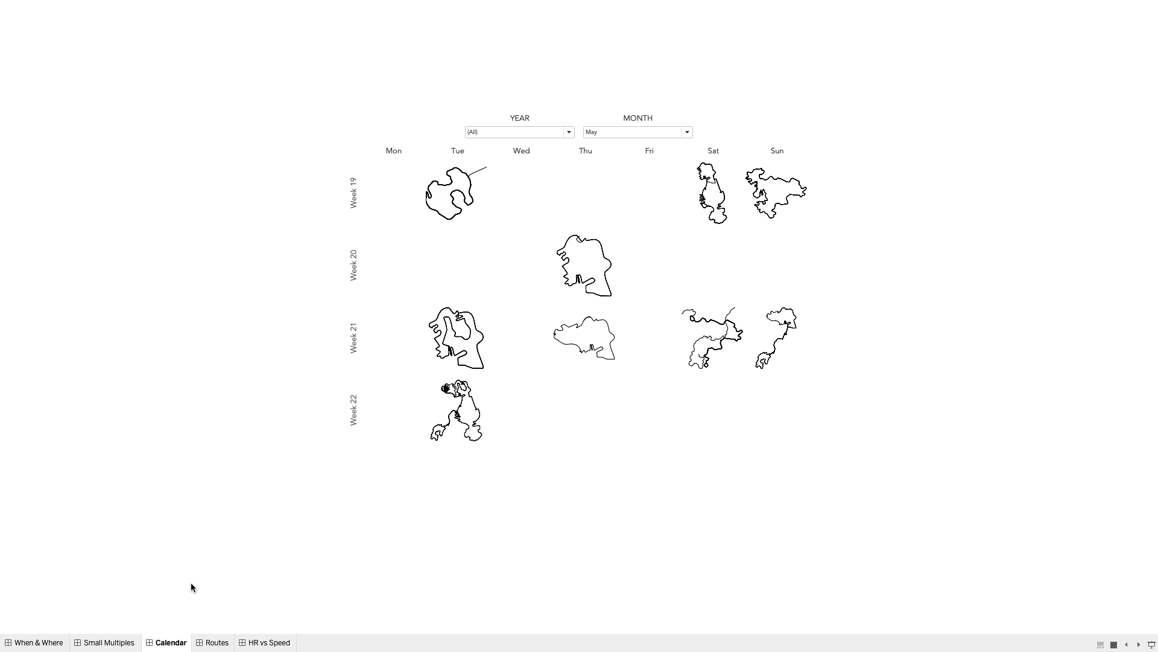
{"action": "left_click", "coordinate": [217, 643]}
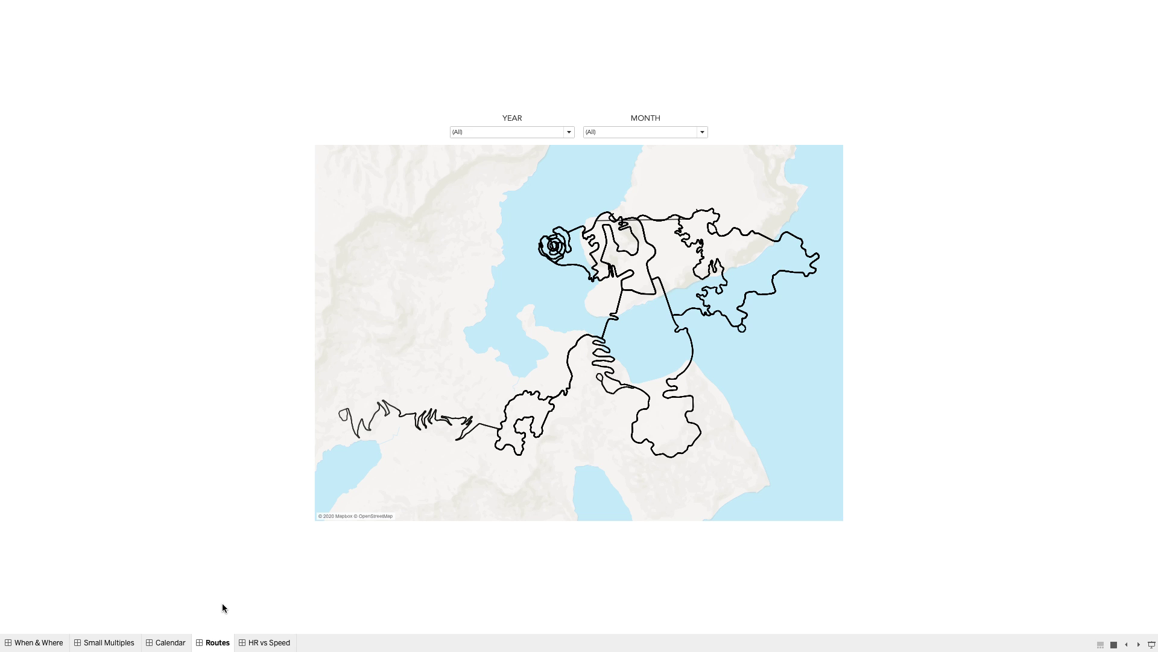
{"action": "left_click", "coordinate": [265, 643]}
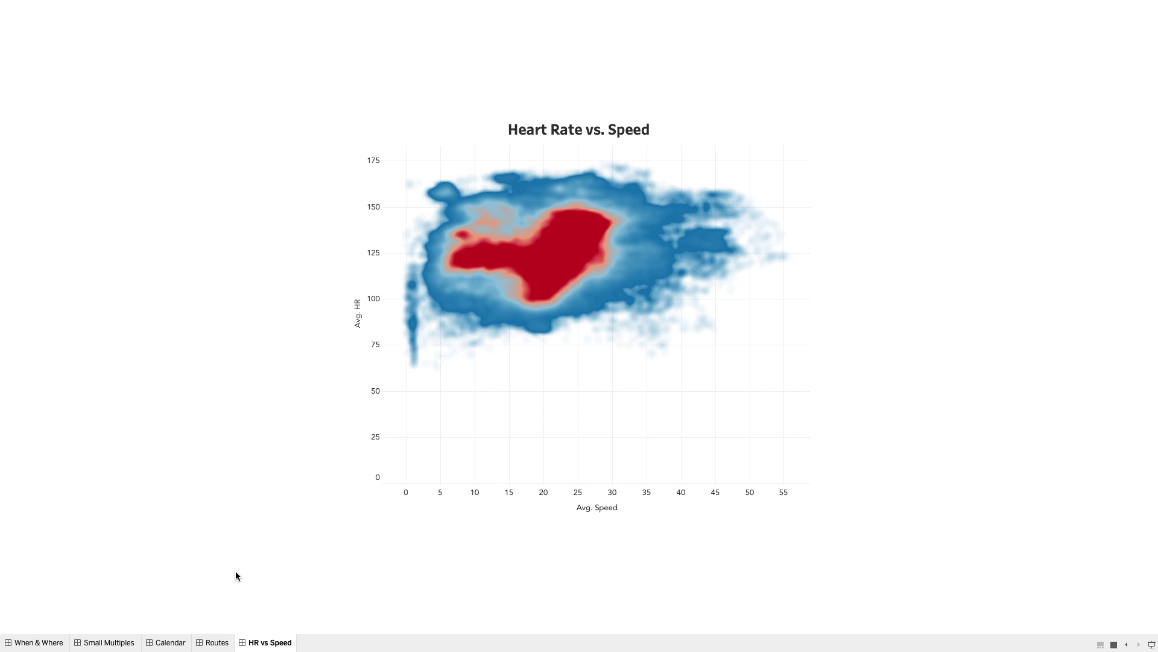
{"action": "key", "text": "super+Tab"}
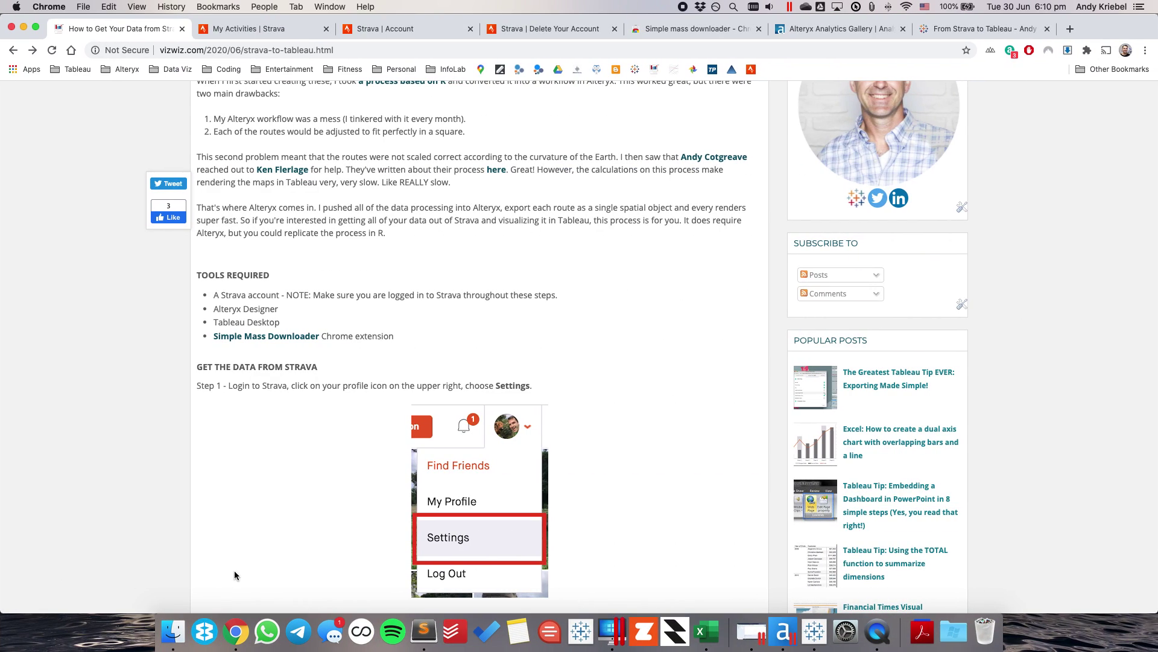
{"action": "scroll", "coordinate": [234, 570], "scroll_direction": "up", "scroll_amount": 15}
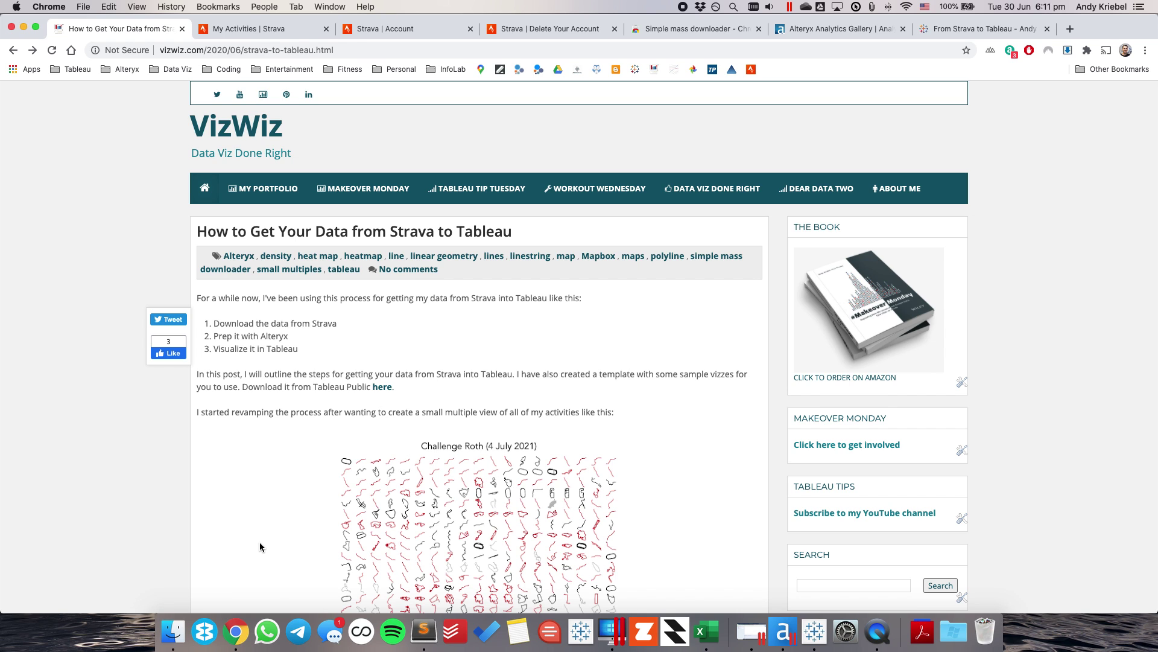
{"action": "scroll", "coordinate": [260, 547], "scroll_direction": "down", "scroll_amount": 10}
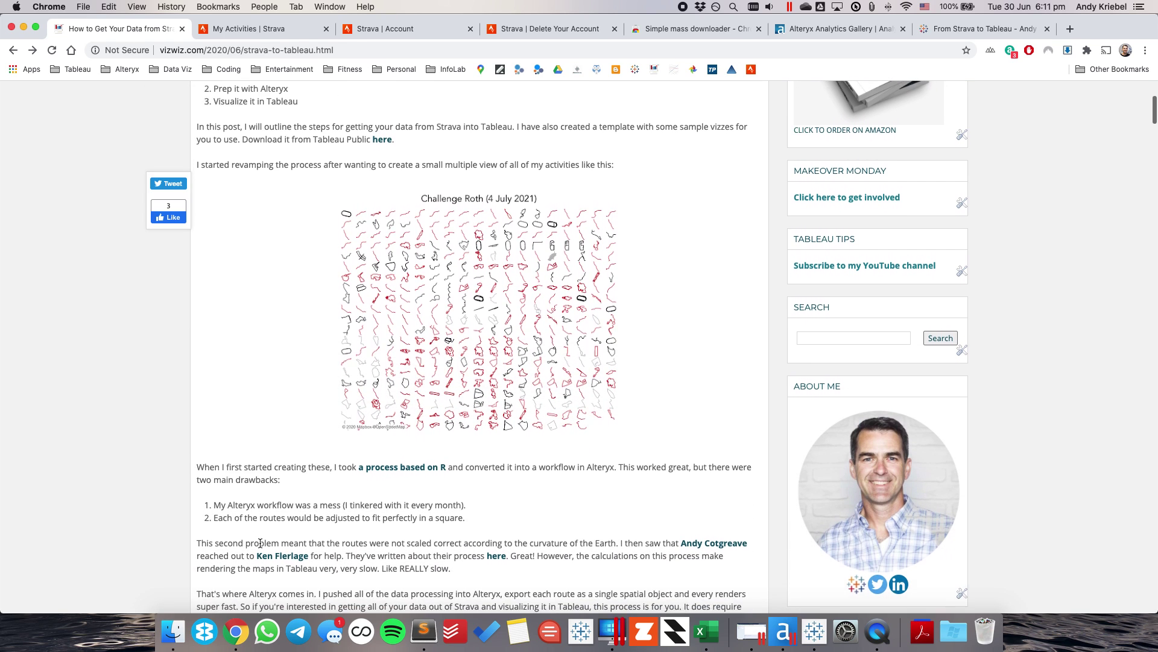
{"action": "scroll", "coordinate": [260, 543], "scroll_direction": "down", "scroll_amount": 2}
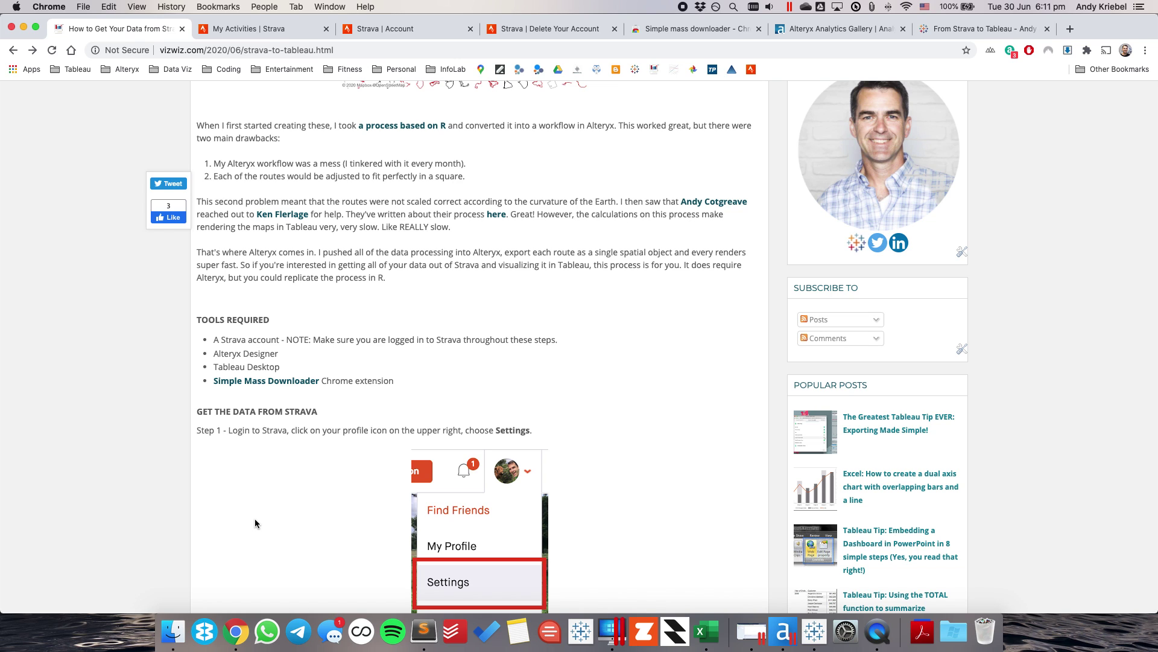
{"action": "left_click", "coordinate": [247, 28]}
Go to Strava Settings > My Account and open Download or Delete Your Account via Get Started
{"action": "mouse_move", "coordinate": [318, 97]}
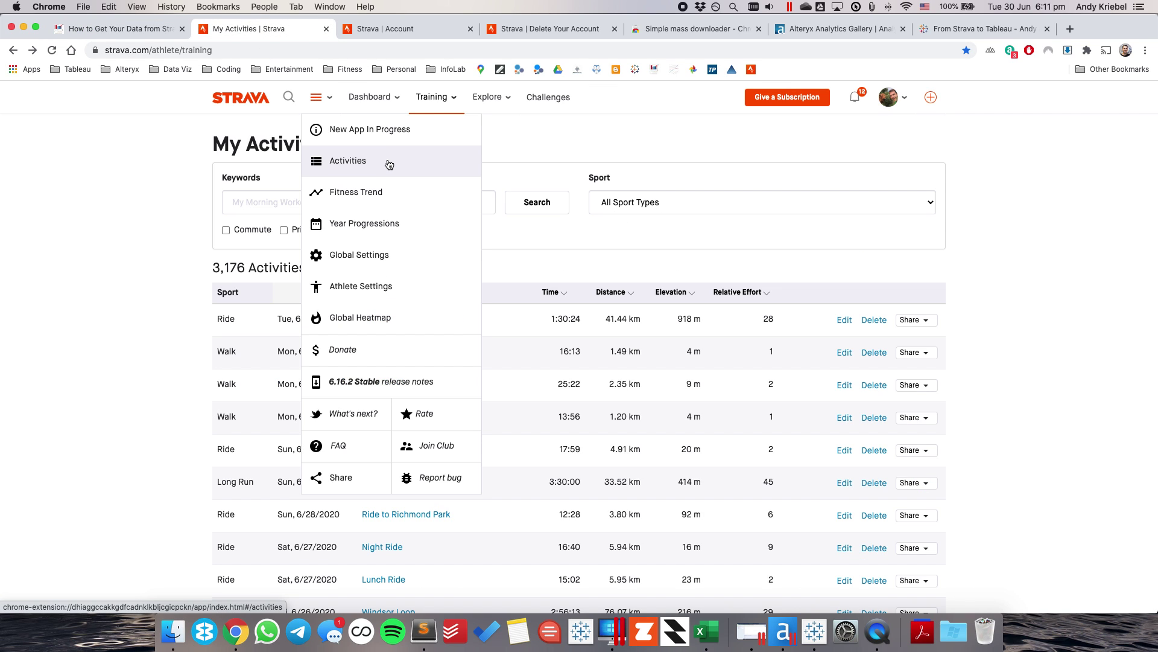
{"action": "mouse_move", "coordinate": [897, 105]}
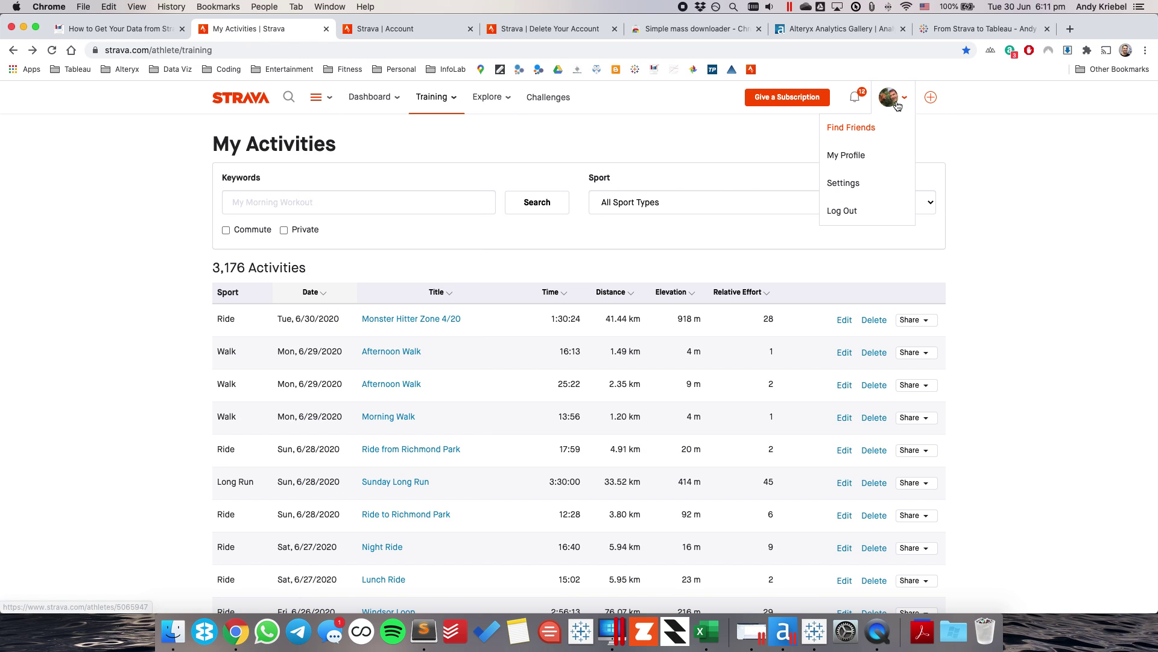
{"action": "left_click", "coordinate": [867, 187]}
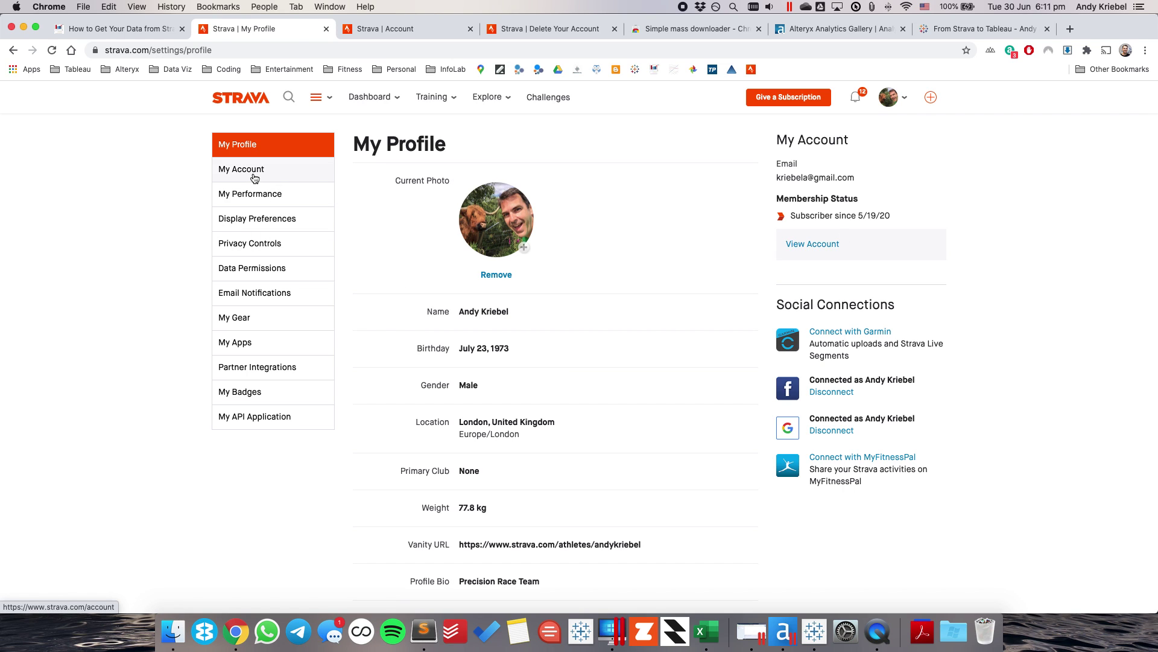
{"action": "left_click", "coordinate": [383, 28]}
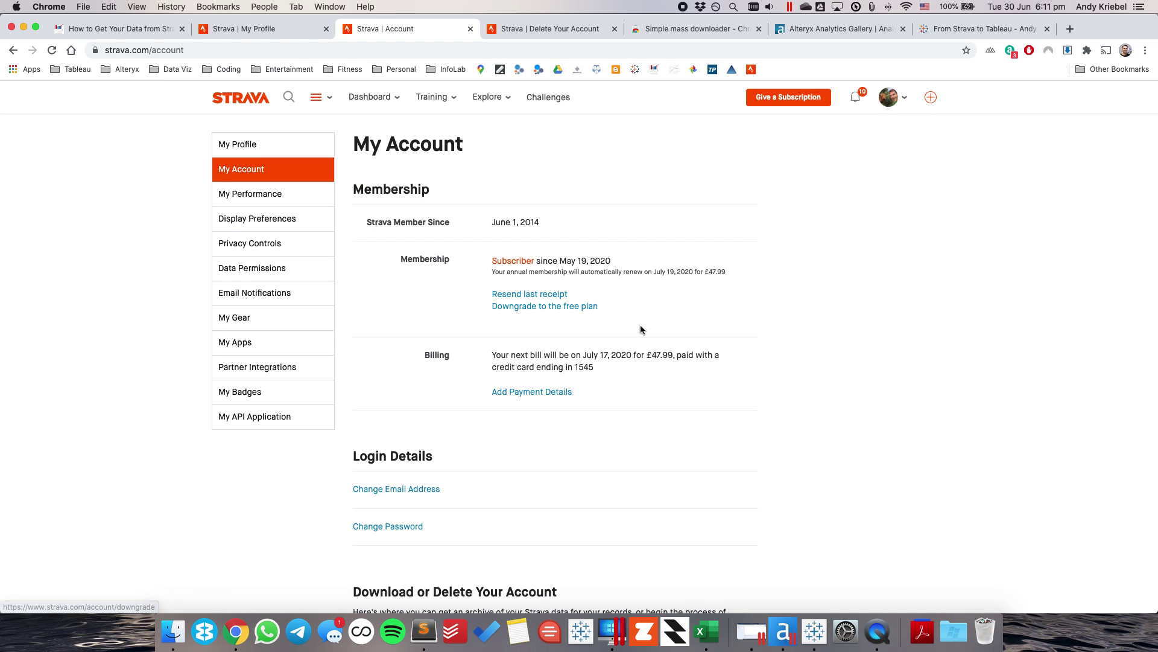
{"action": "scroll", "coordinate": [647, 326], "scroll_direction": "down", "scroll_amount": 1}
{"action": "scroll", "coordinate": [647, 330], "scroll_direction": "down", "scroll_amount": 8}
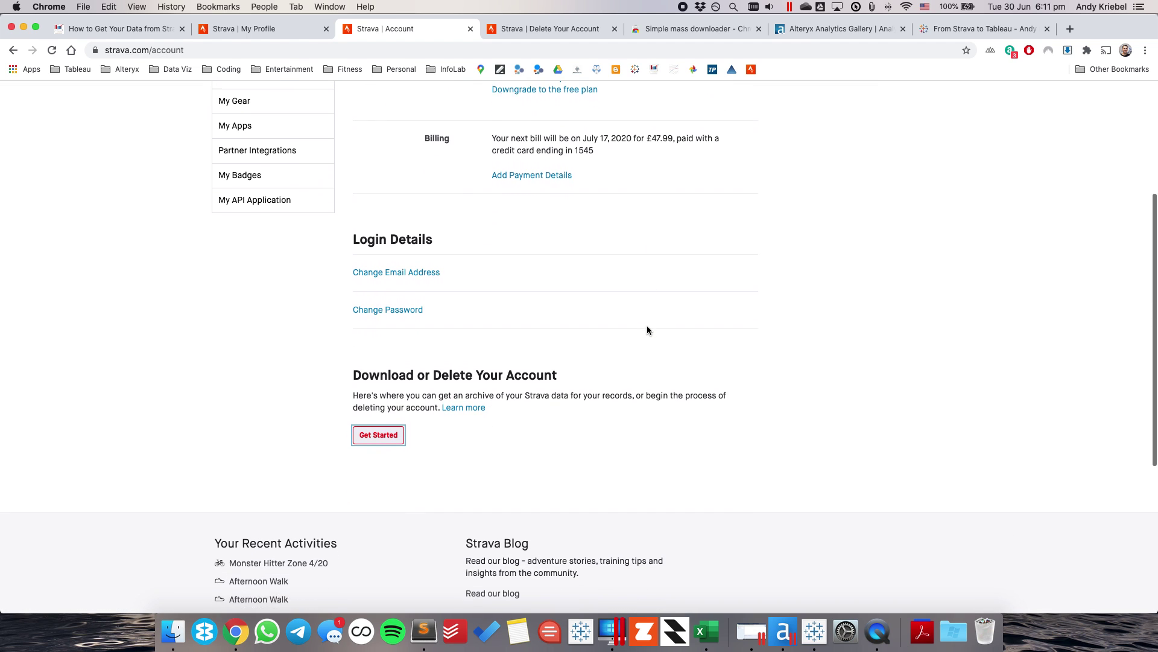
{"action": "scroll", "coordinate": [647, 330], "scroll_direction": "down", "scroll_amount": 1}
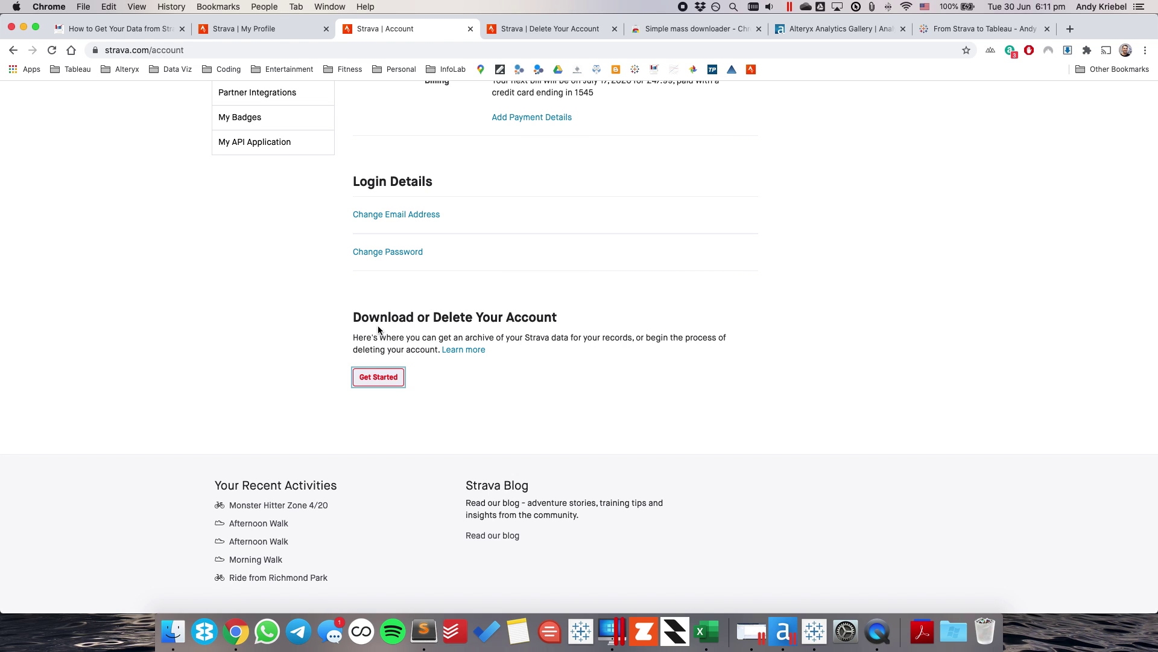
{"action": "left_click", "coordinate": [391, 380]}
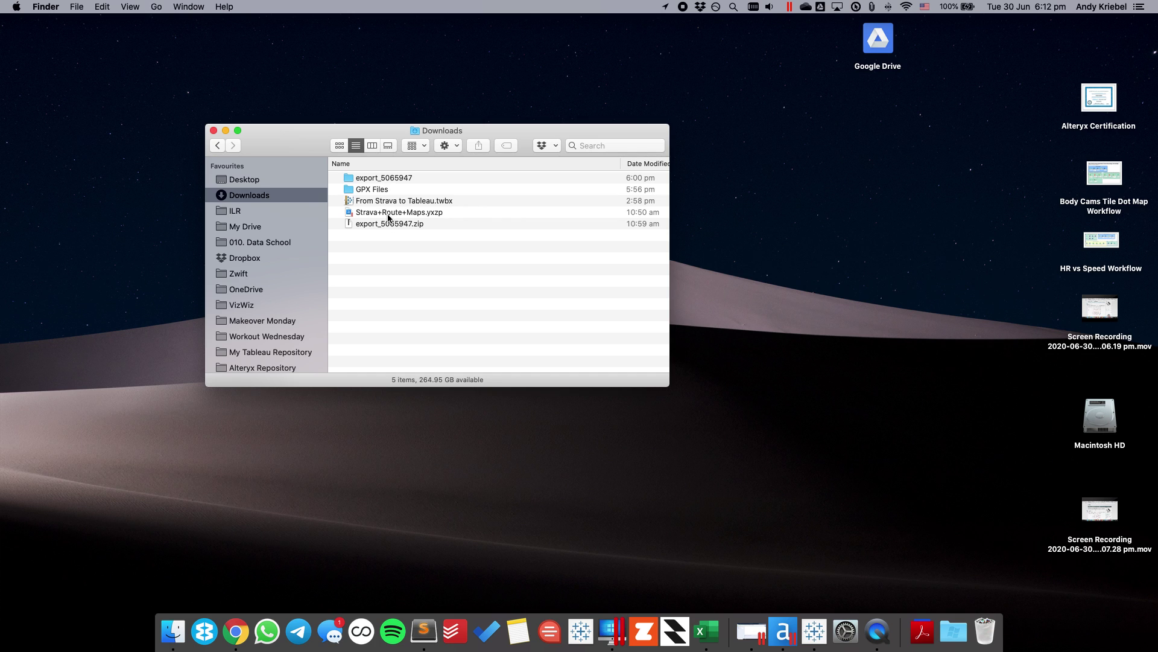
Open the export_5065947 folder and enlarge the Finder window to show file sizes and kinds
{"action": "left_click", "coordinate": [381, 225]}
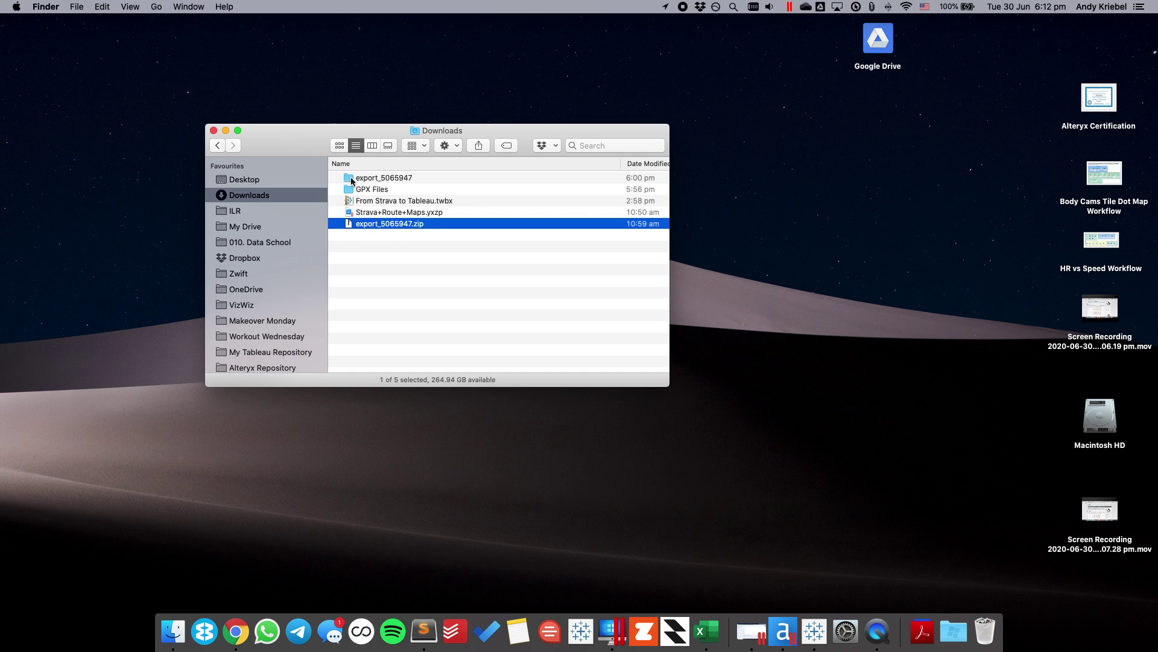
{"action": "double_click", "coordinate": [352, 178]}
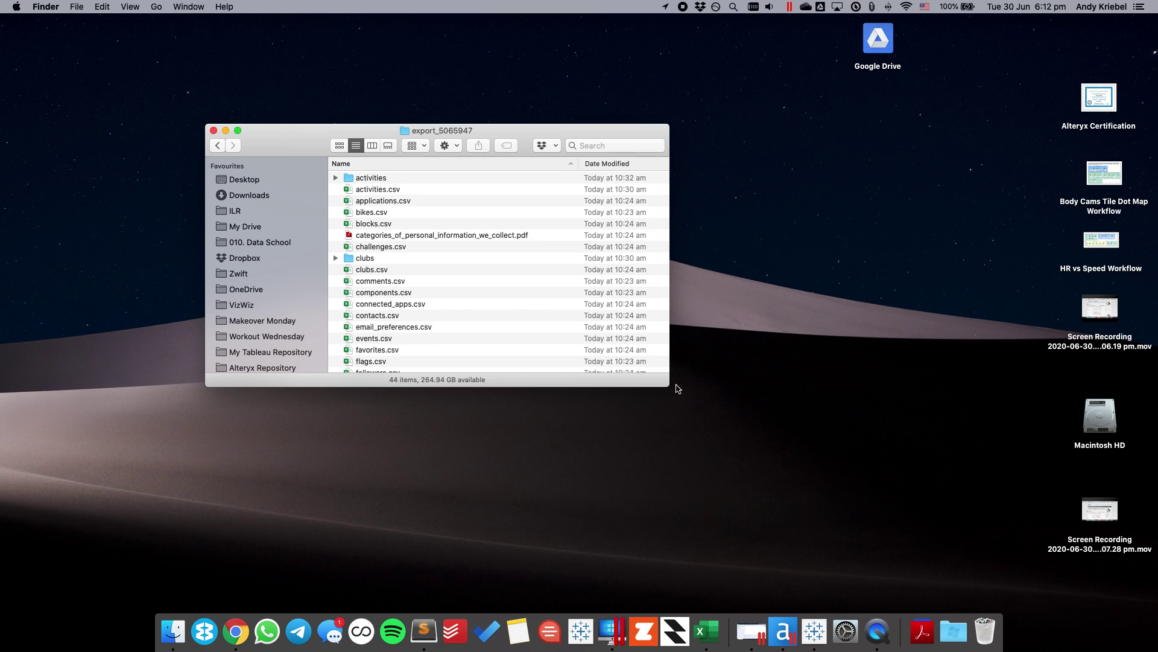
{"action": "left_click_drag", "start_coordinate": [676, 388], "coordinate": [809, 532]}
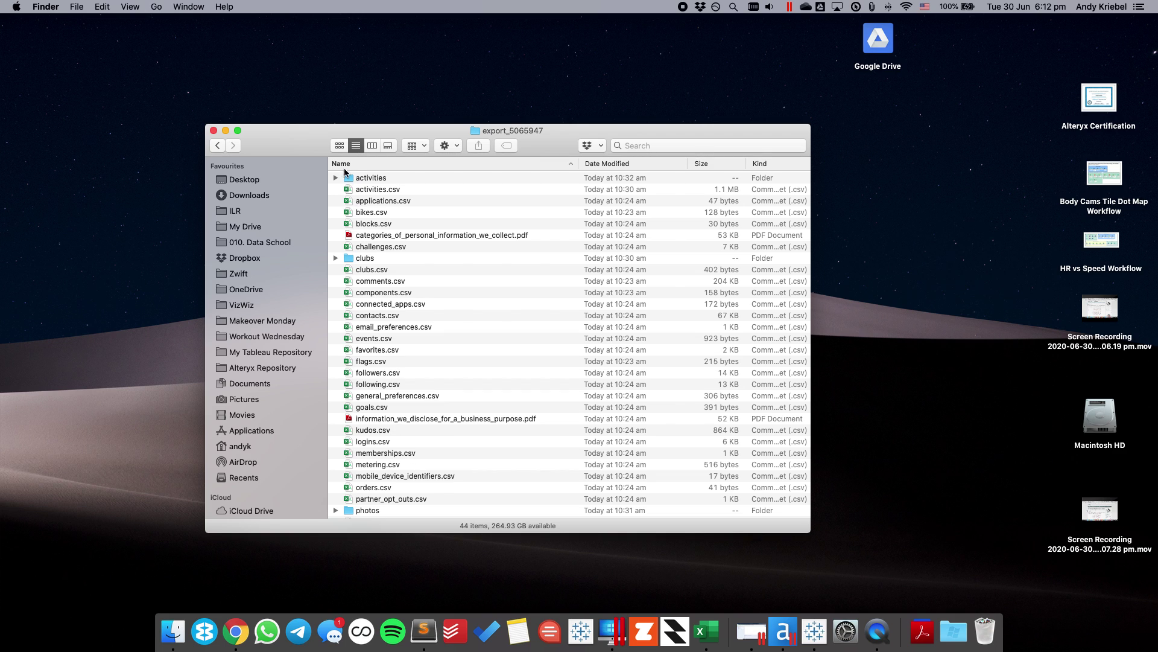
Browse the activities folder of route files, then open activities.csv from the export folder
{"action": "double_click", "coordinate": [362, 177]}
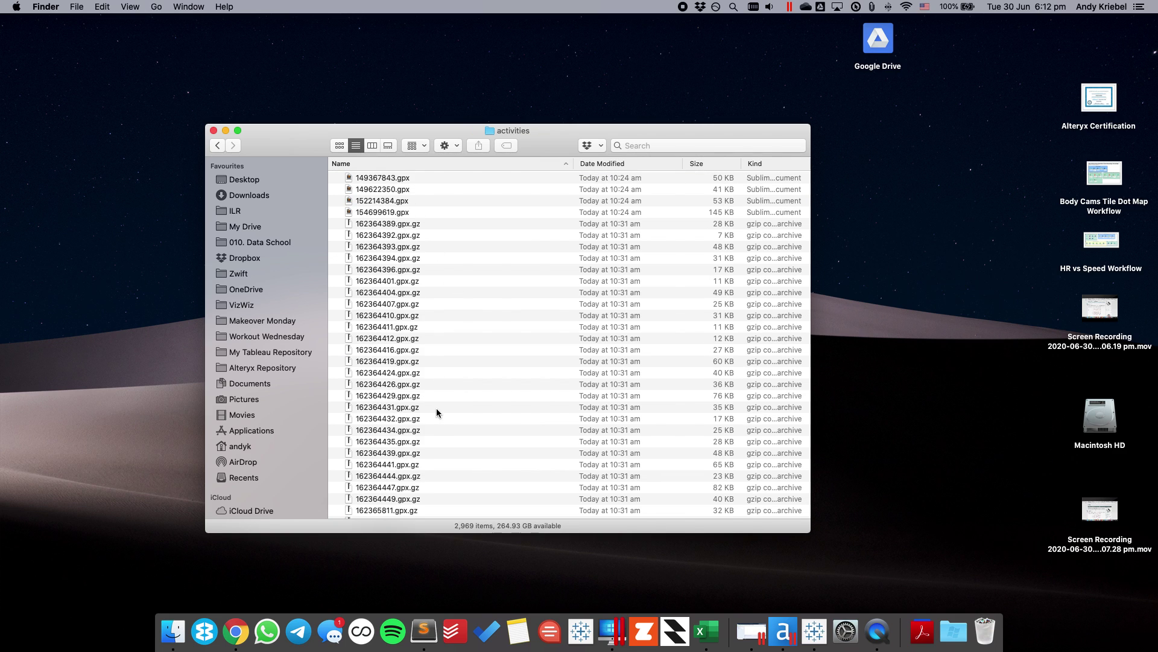
{"action": "scroll", "coordinate": [436, 408], "scroll_direction": "down", "scroll_amount": 1}
{"action": "scroll", "coordinate": [436, 408], "scroll_direction": "up", "scroll_amount": 1}
{"action": "scroll", "coordinate": [437, 407], "scroll_direction": "down", "scroll_amount": 15}
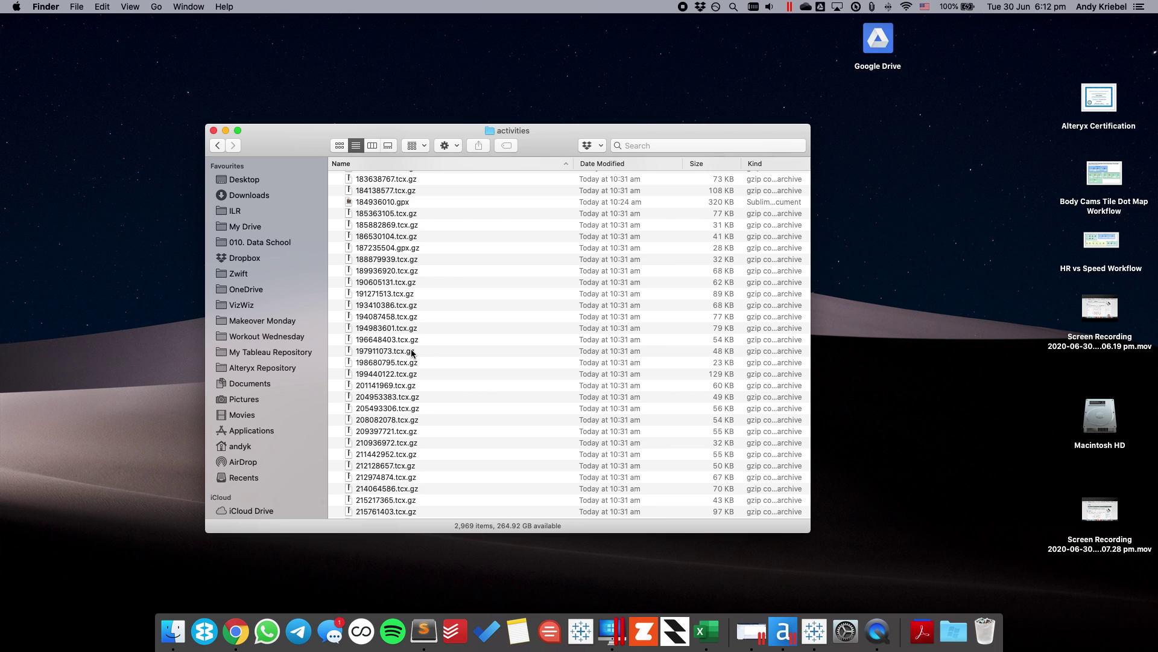
{"action": "scroll", "coordinate": [412, 353], "scroll_direction": "up", "scroll_amount": 15}
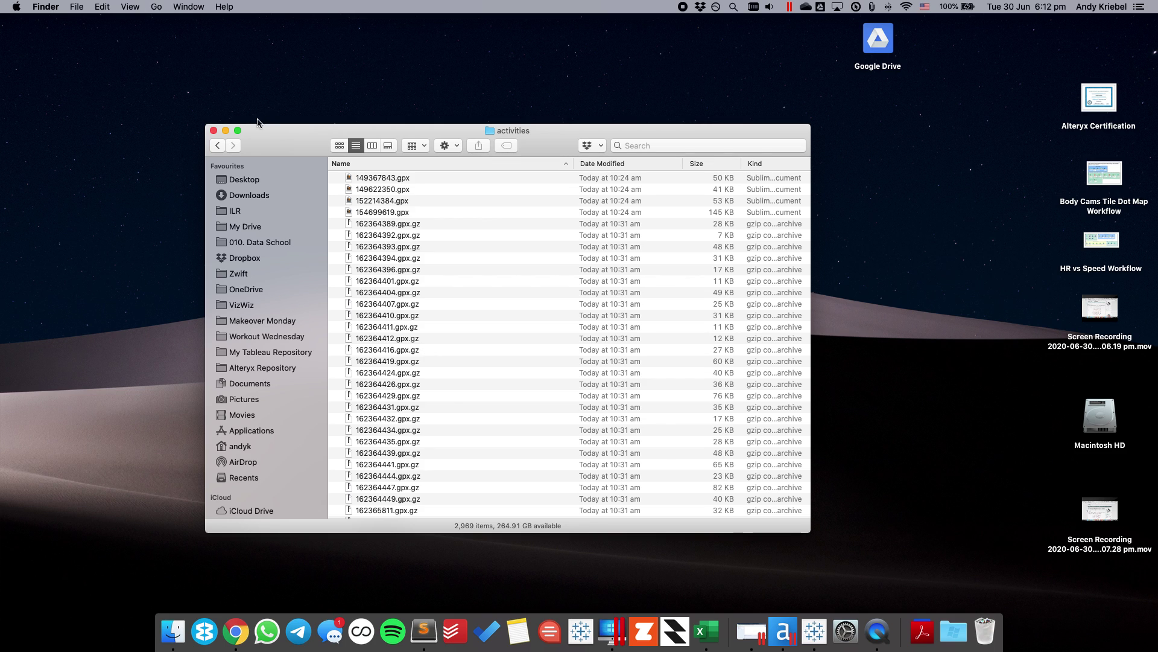
{"action": "left_click", "coordinate": [218, 145]}
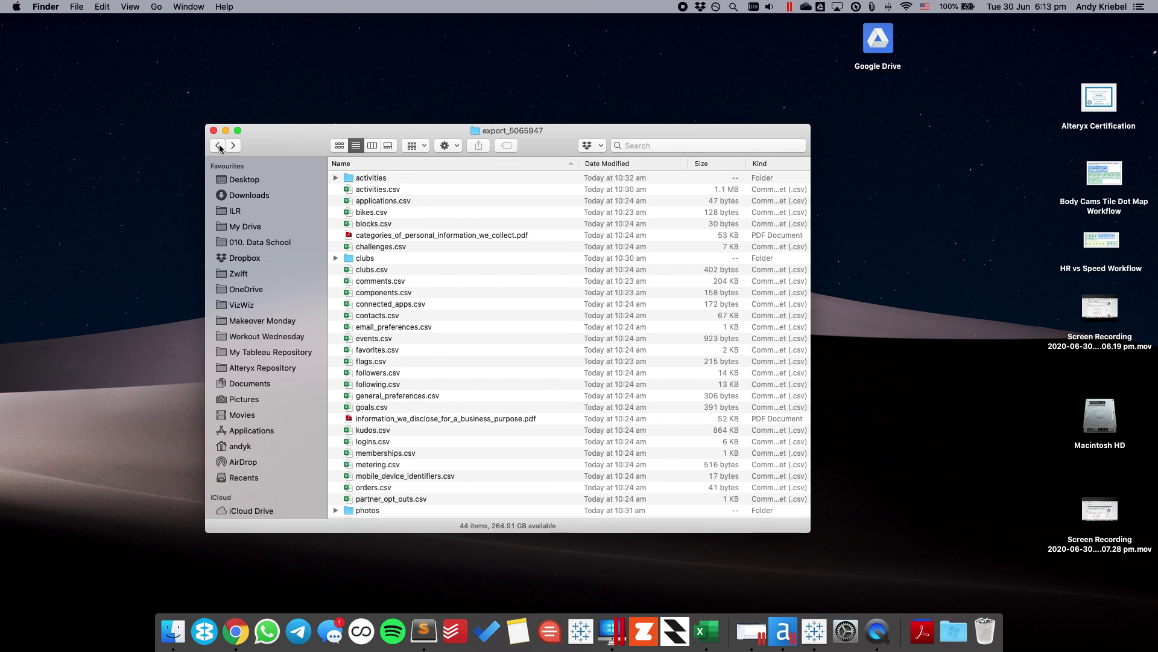
{"action": "double_click", "coordinate": [355, 191]}
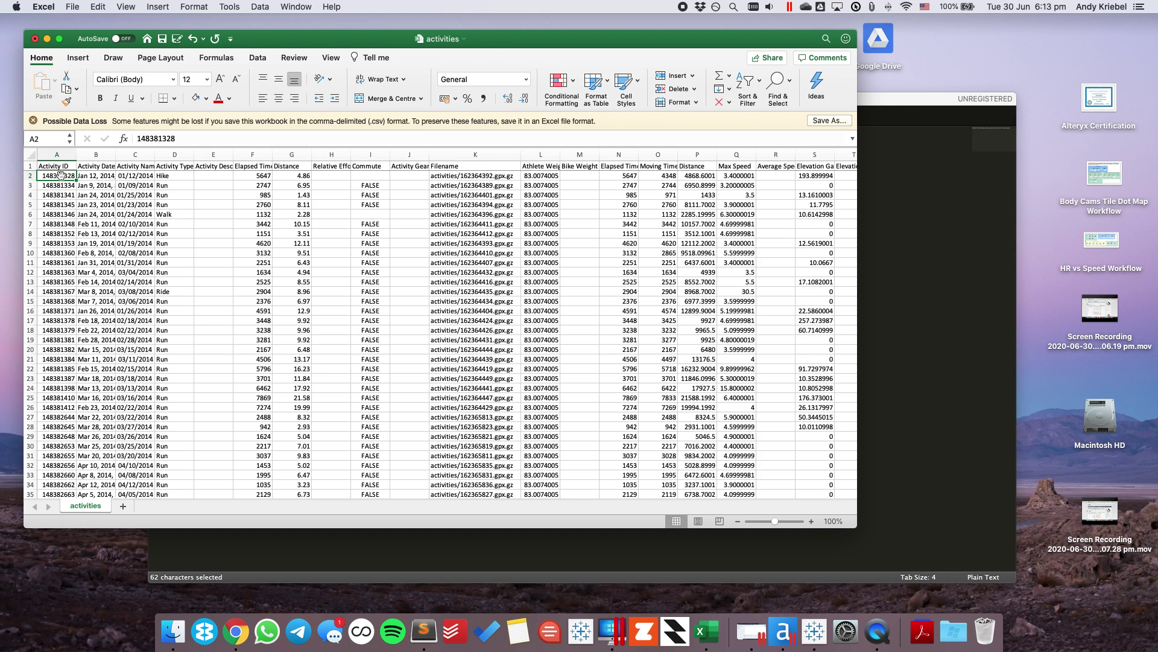
{"action": "left_click", "coordinate": [177, 177]}
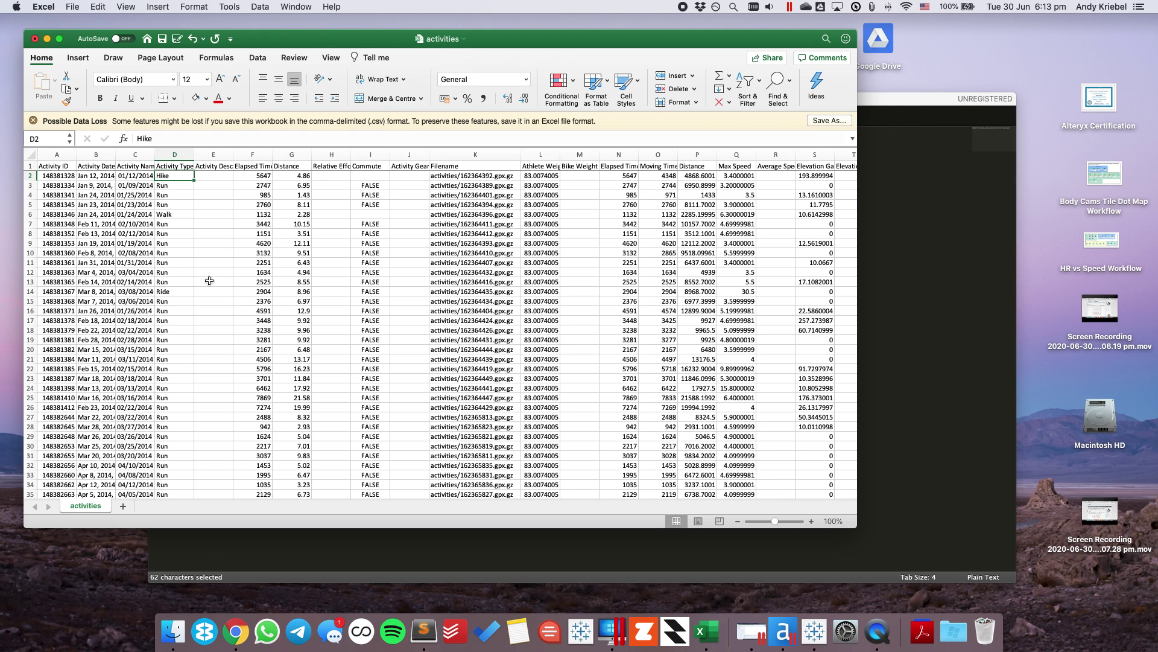
{"action": "key", "text": "ctrl+Down"}
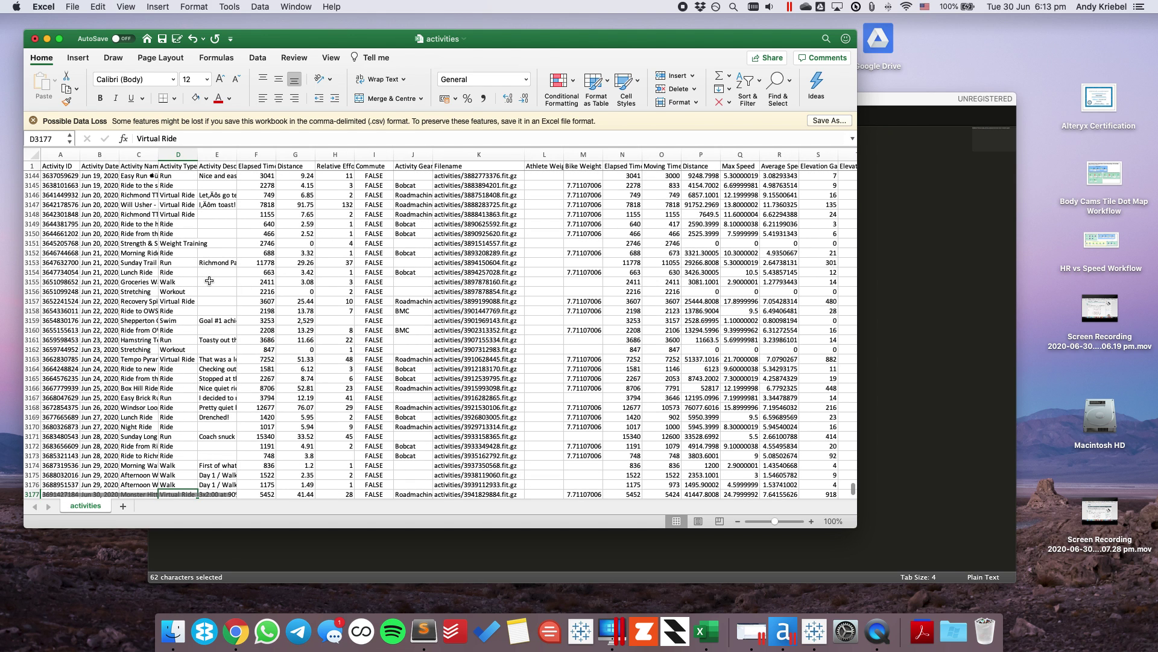
{"action": "left_click", "coordinate": [175, 349]}
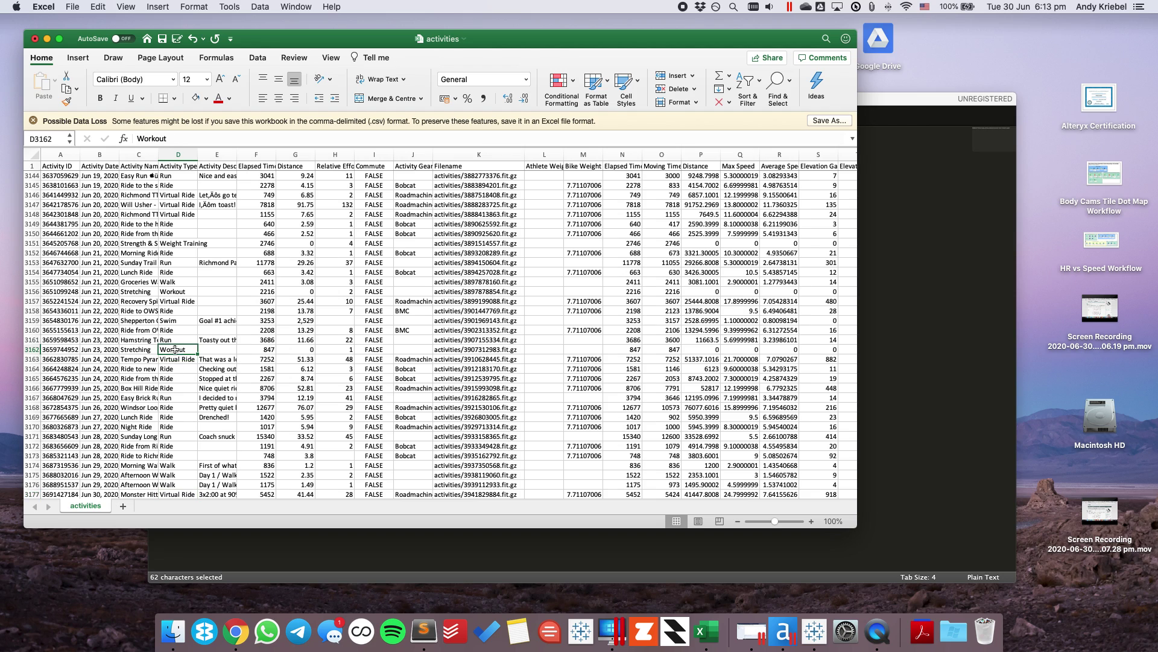
{"action": "left_click", "coordinate": [145, 350]}
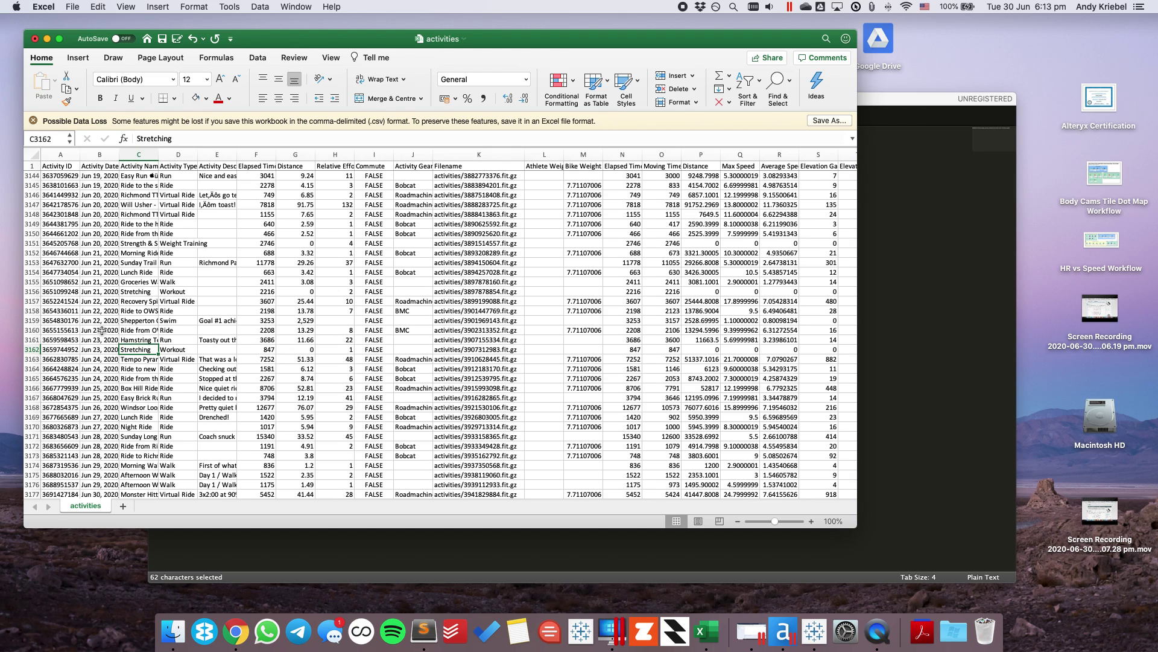
{"action": "key", "text": "super+Up"}
{"action": "key", "text": "super+Up"}
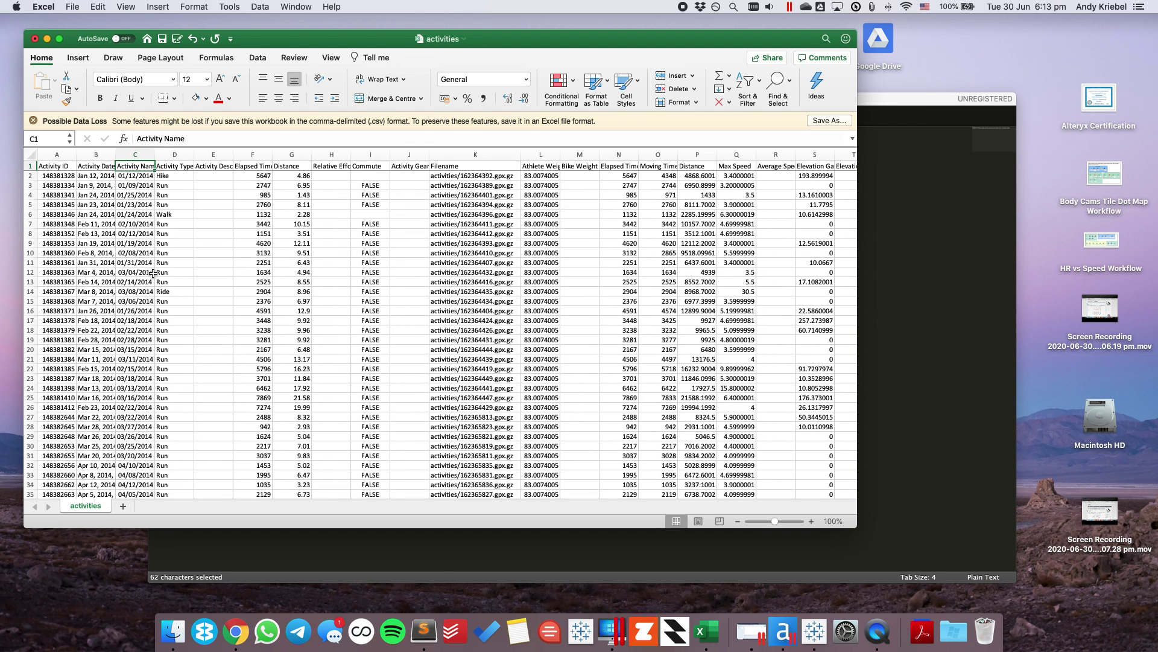
{"action": "left_click", "coordinate": [173, 165]}
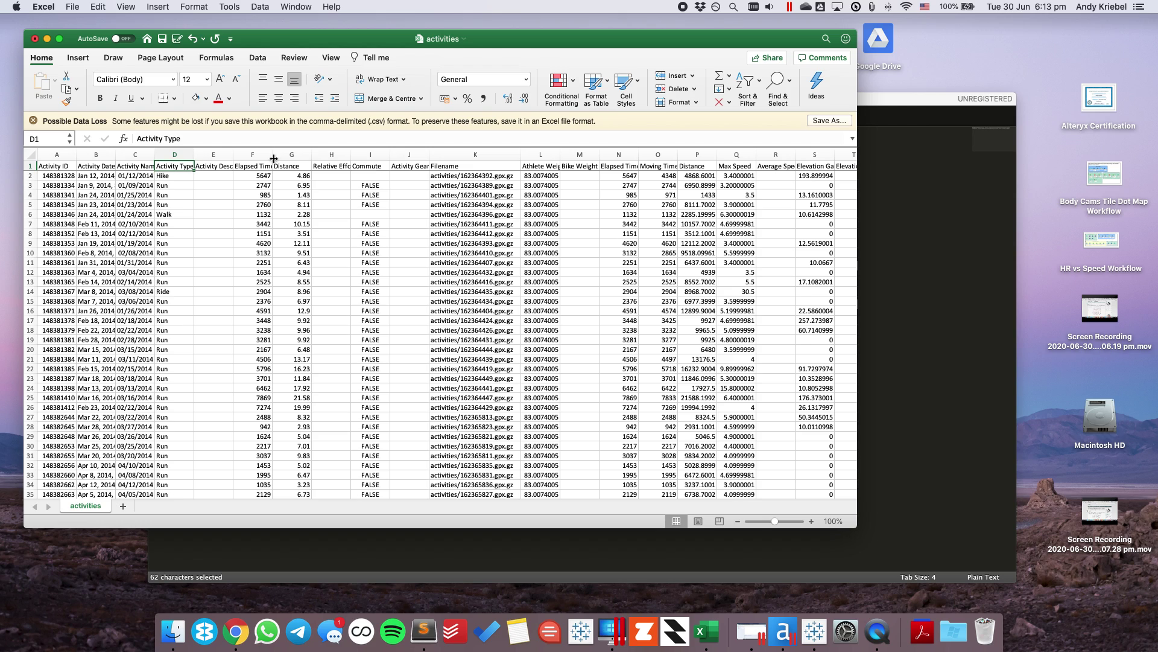
Turn on filtering and show every Activity Type except Virtual Ride
{"action": "left_click", "coordinate": [748, 82]}
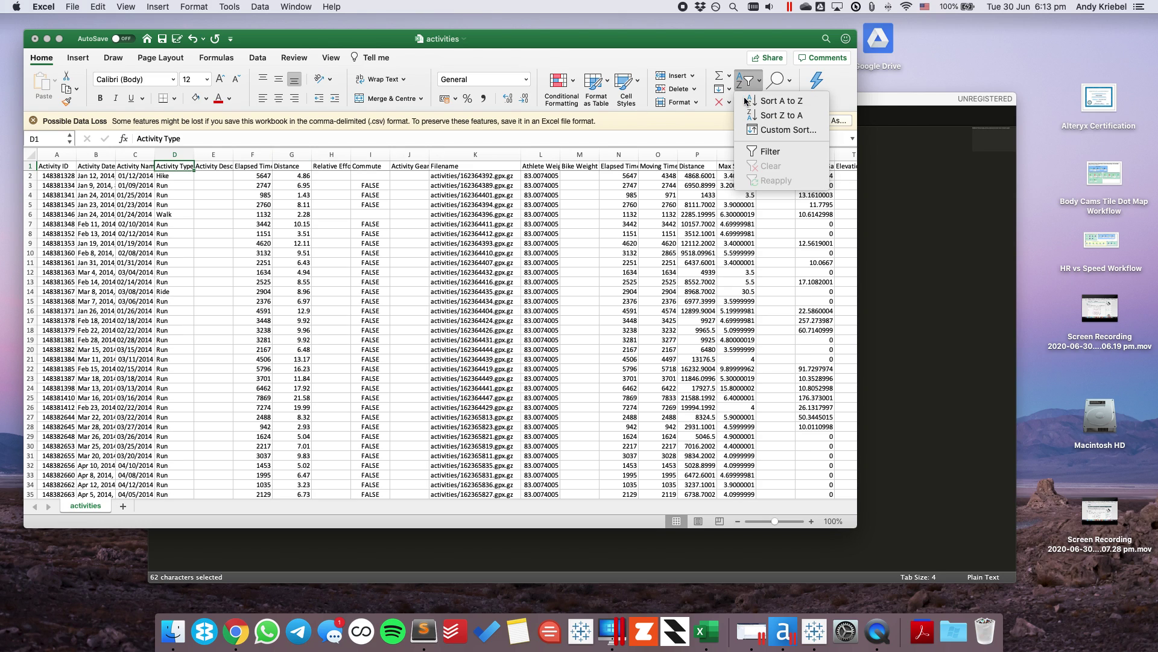
{"action": "left_click", "coordinate": [757, 151]}
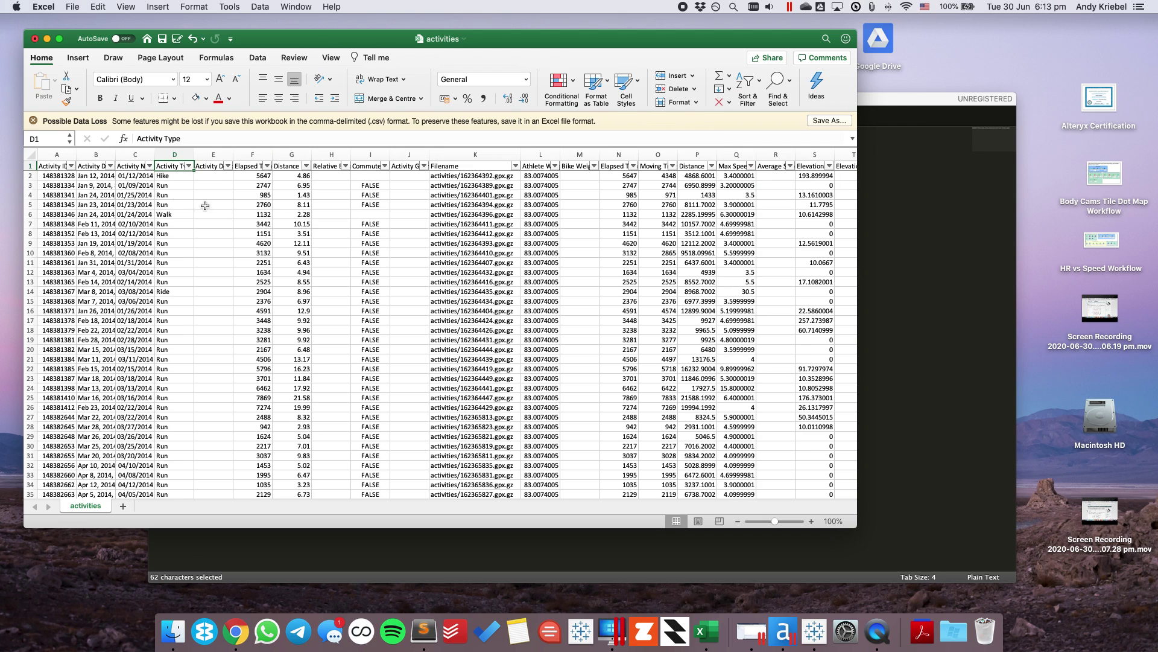
{"action": "left_click", "coordinate": [189, 167]}
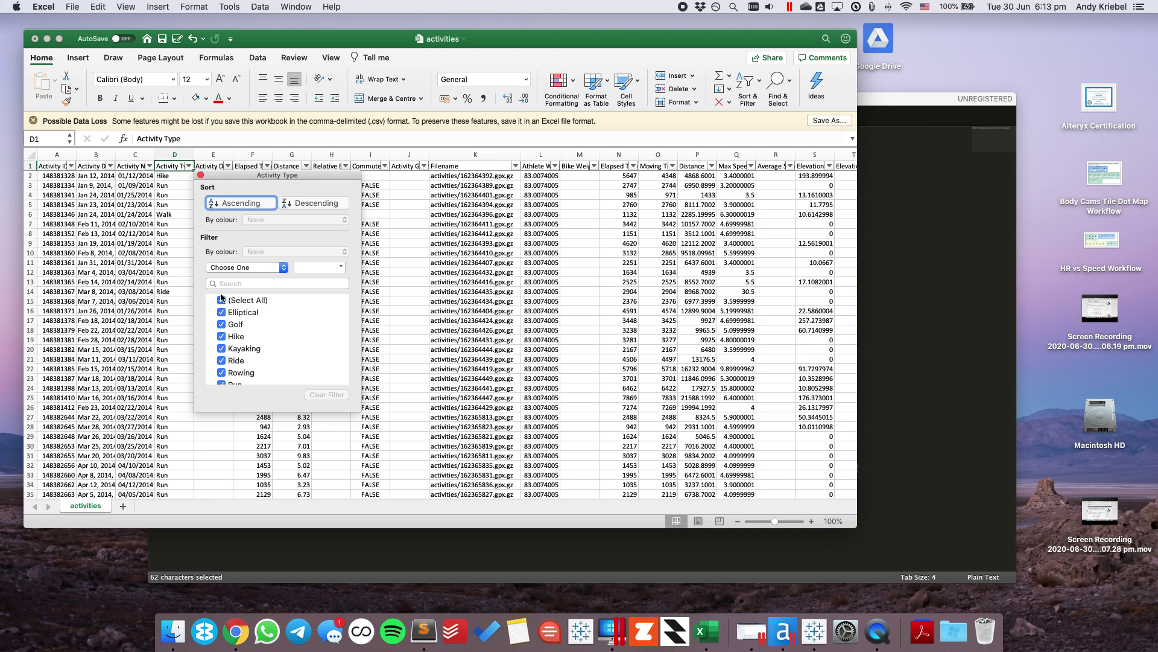
{"action": "left_click", "coordinate": [222, 300]}
{"action": "left_click", "coordinate": [222, 301]}
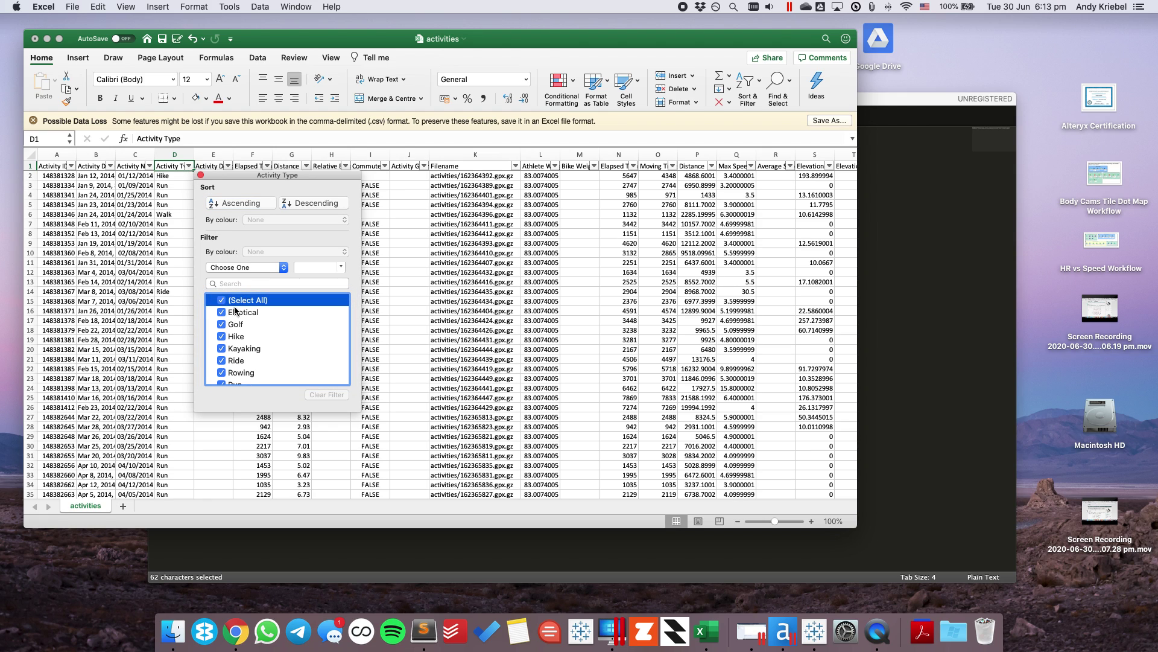
{"action": "scroll", "coordinate": [251, 329], "scroll_direction": "down", "scroll_amount": 5}
{"action": "scroll", "coordinate": [245, 344], "scroll_direction": "up", "scroll_amount": 2}
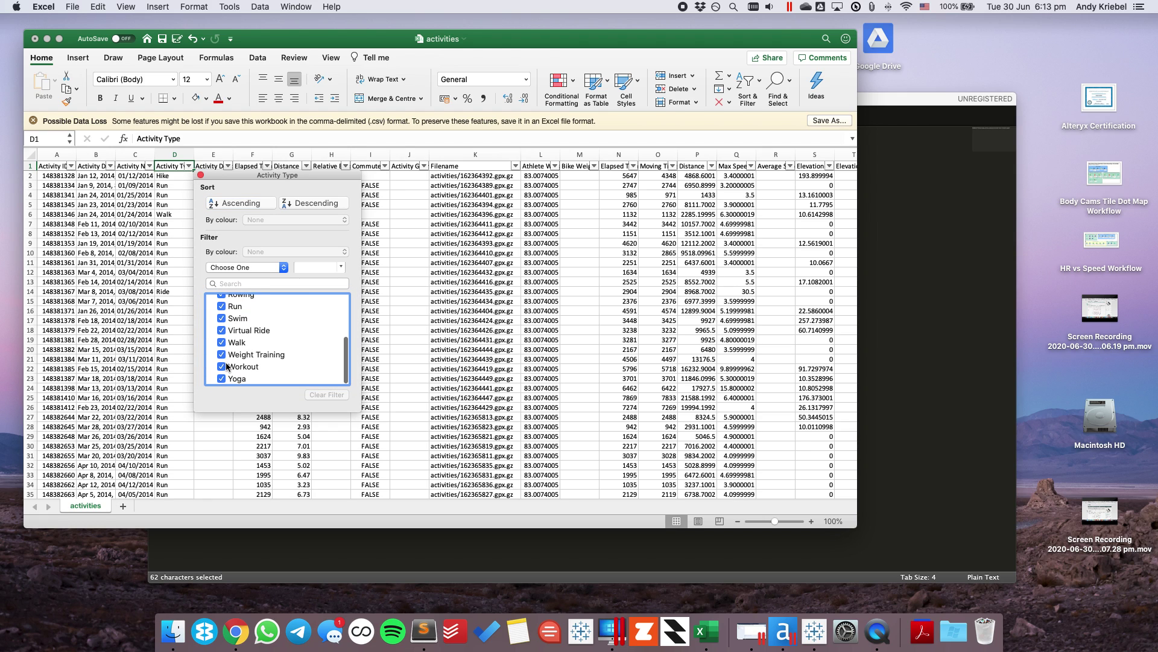
{"action": "left_click", "coordinate": [222, 330]}
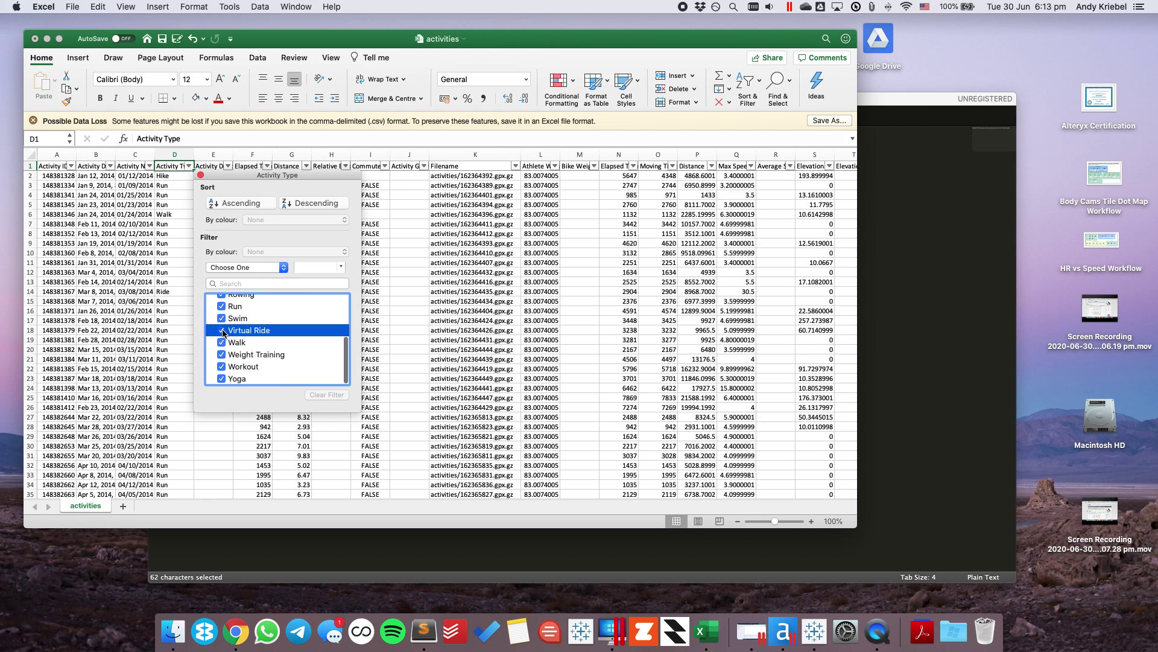
{"action": "left_click", "coordinate": [201, 176]}
Select all the visible non-Virtual Ride rows and delete them as sheet rows
{"action": "left_click", "coordinate": [175, 176]}
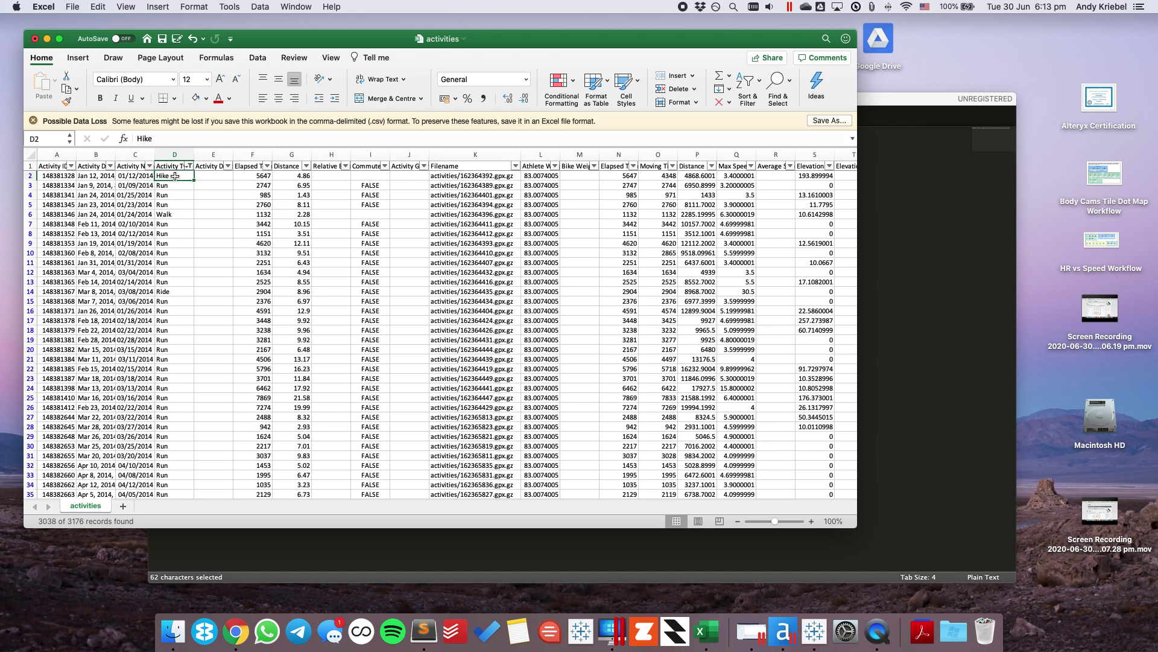
{"action": "key", "text": "super+shift+Down"}
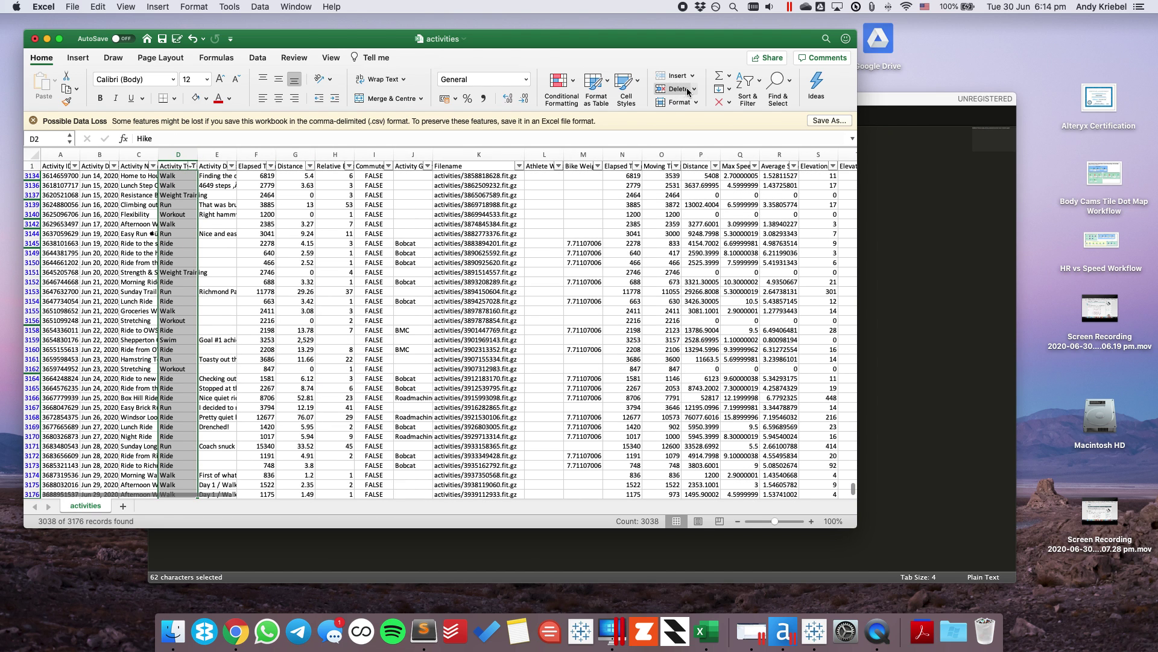
{"action": "left_click", "coordinate": [698, 92]}
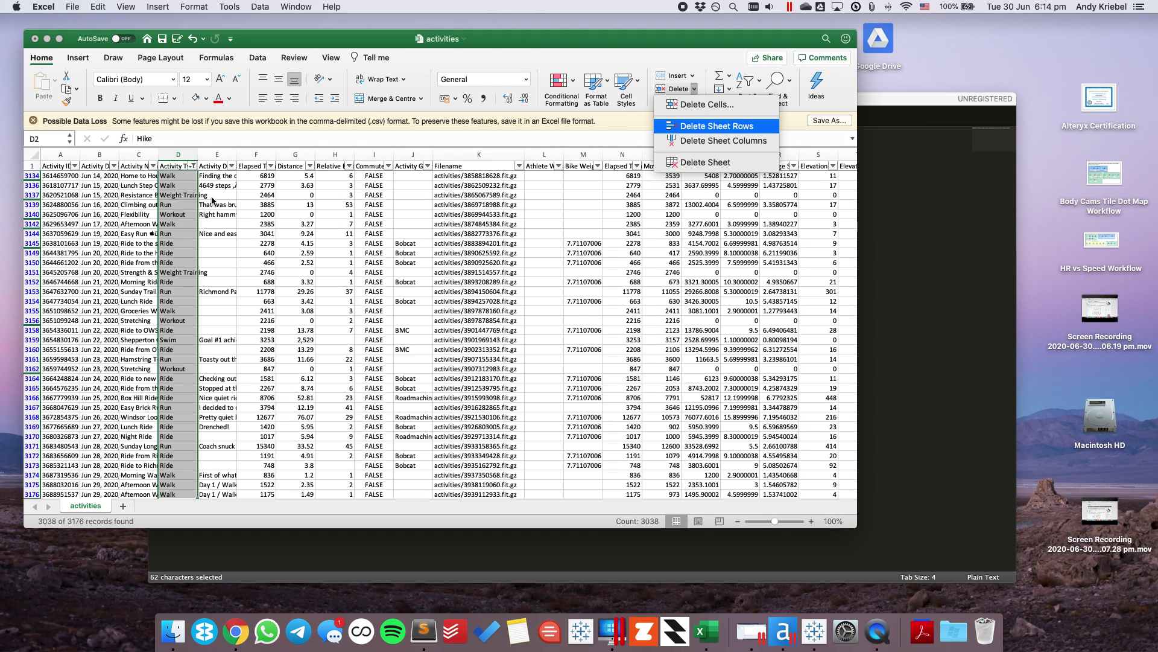
{"action": "left_click", "coordinate": [707, 123]}
Turn filtering off and check the file names of the first remaining activities
{"action": "left_click", "coordinate": [181, 166]}
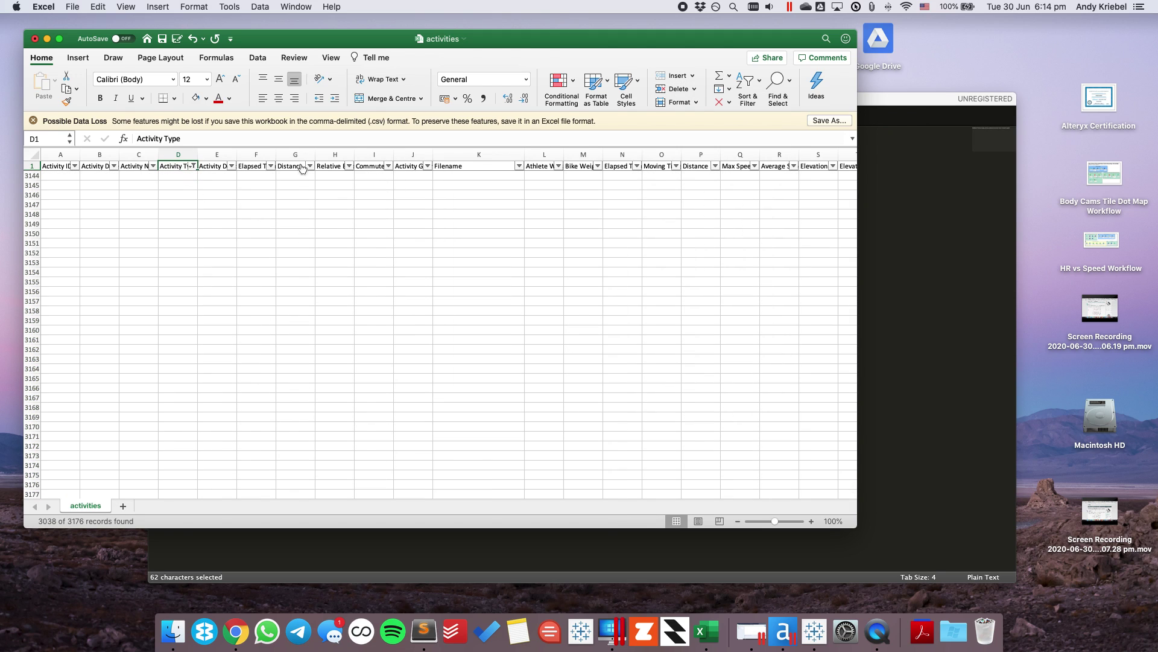
{"action": "left_click", "coordinate": [740, 83]}
{"action": "left_click", "coordinate": [773, 154]}
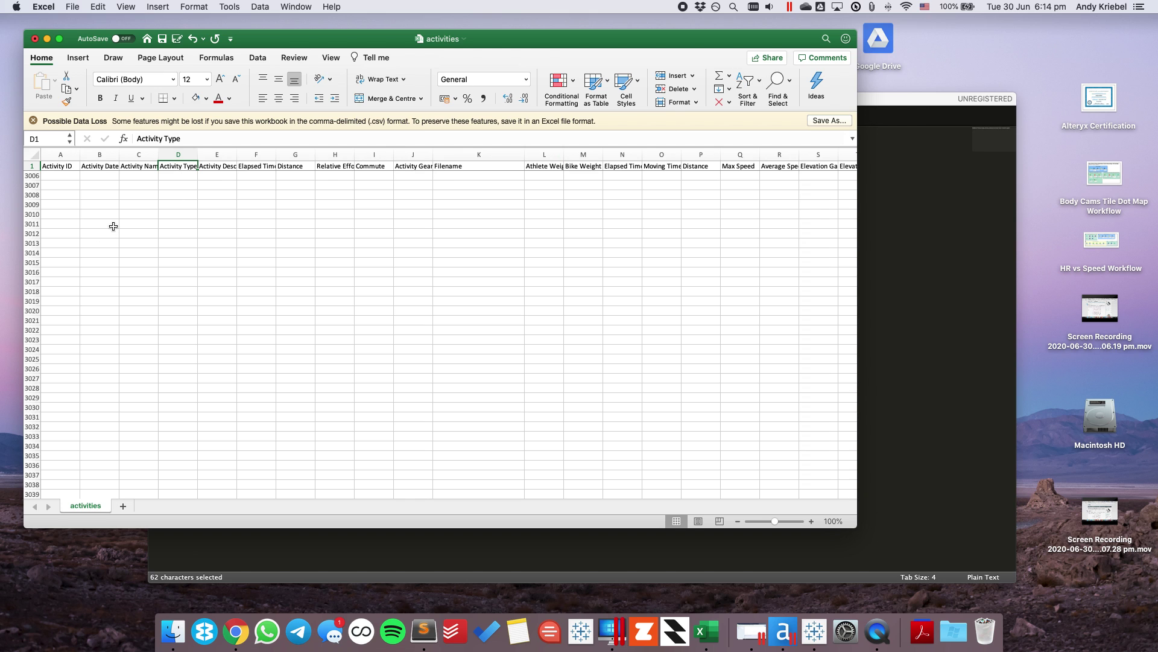
{"action": "key", "text": "Down"}
{"action": "key", "text": "Left"}
{"action": "key", "text": "Left"}
{"action": "key", "text": "Left"}
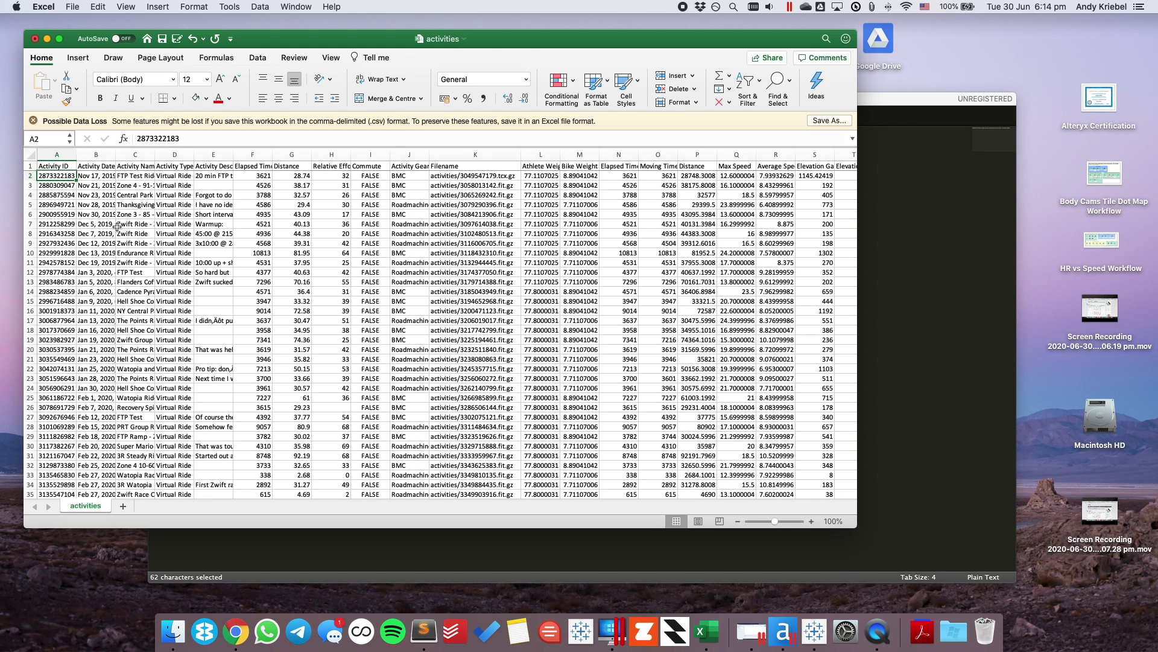
{"action": "left_click", "coordinate": [459, 177]}
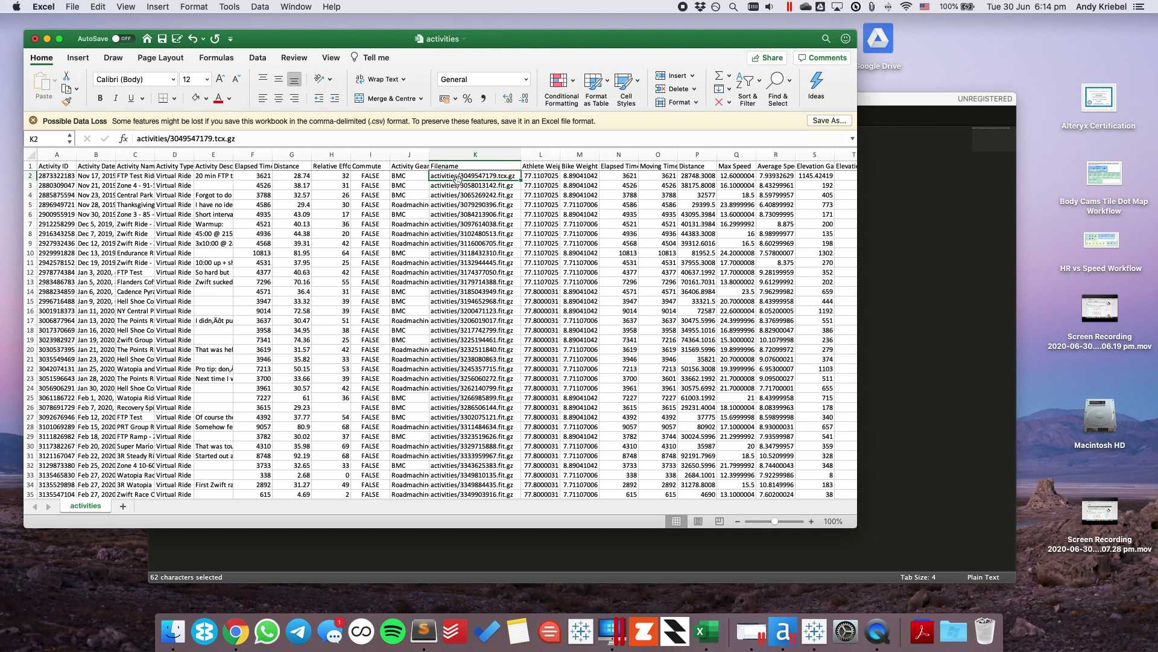
{"action": "left_click", "coordinate": [473, 187]}
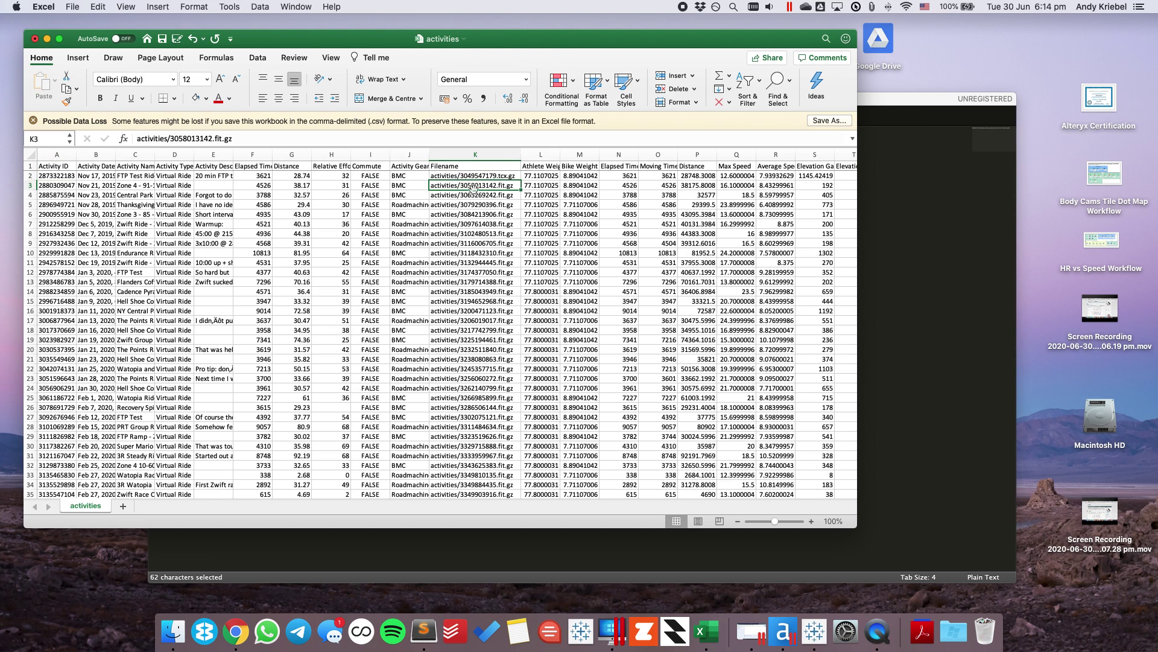
Insert an empty column A before Activity ID
{"action": "left_click", "coordinate": [54, 155]}
{"action": "right_click", "coordinate": [54, 154]}
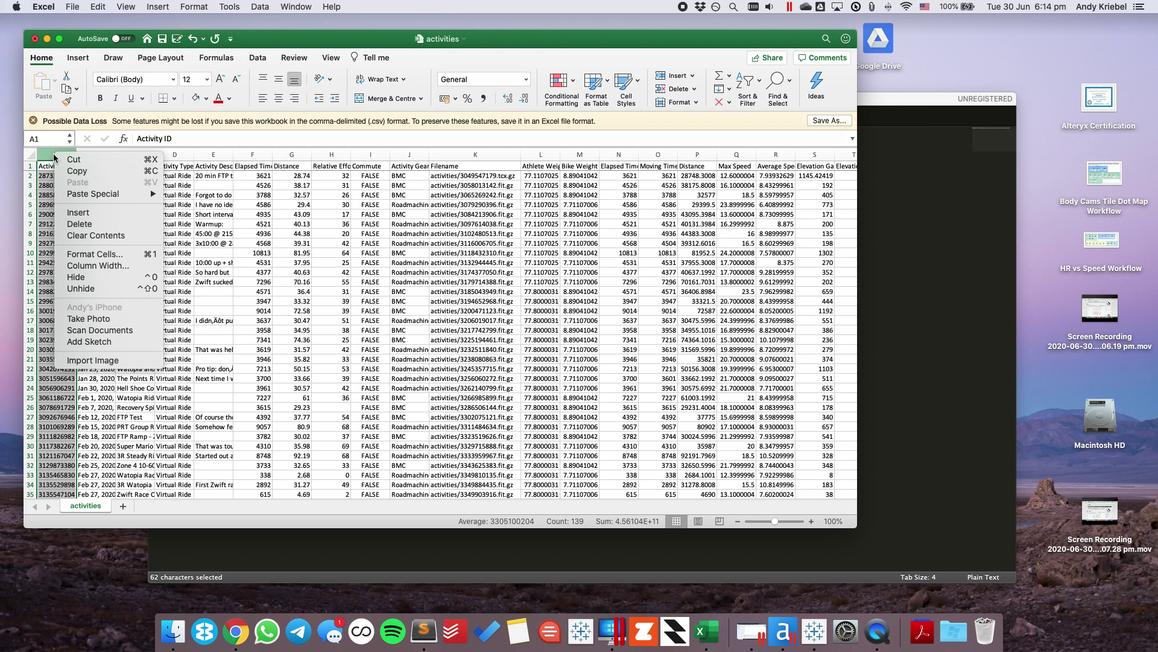
{"action": "left_click", "coordinate": [85, 215]}
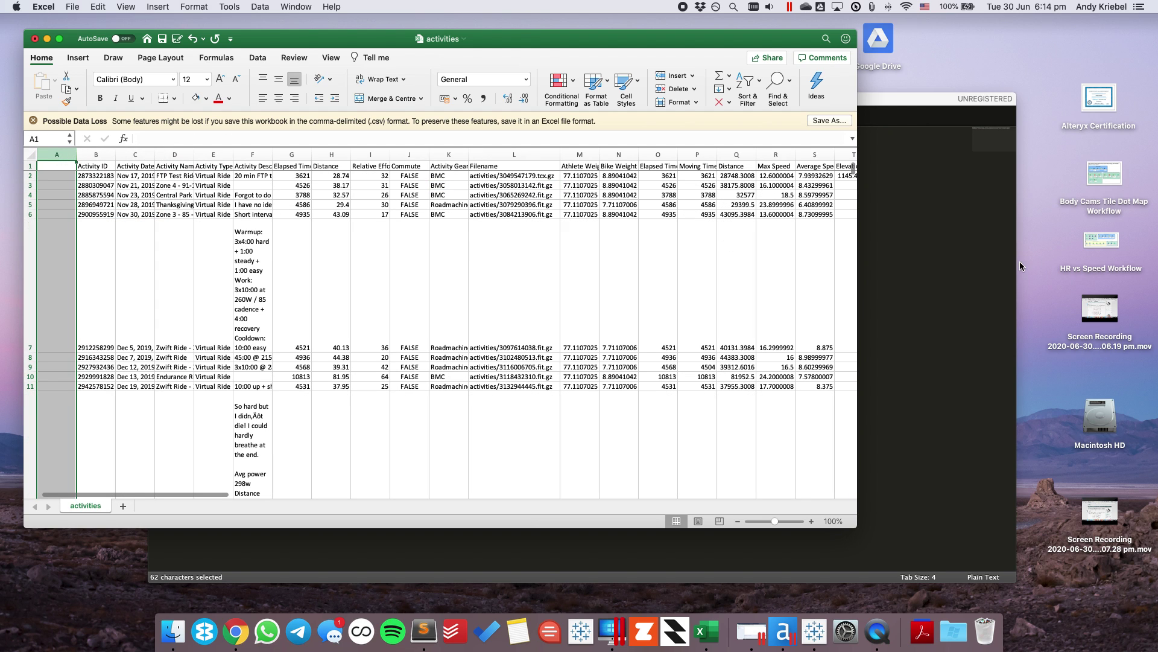
Paste the URL-building CONCAT formula from Sublime Text into cell A2
{"action": "left_click", "coordinate": [966, 245]}
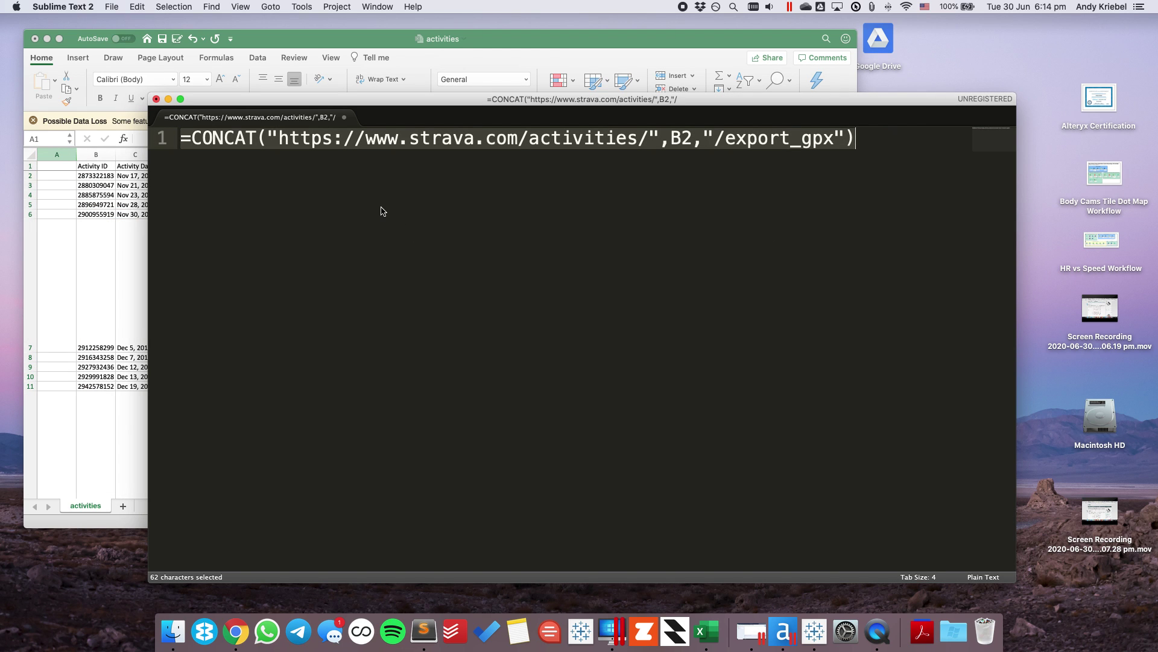
{"action": "key", "text": "super+c"}
{"action": "left_click", "coordinate": [63, 175]}
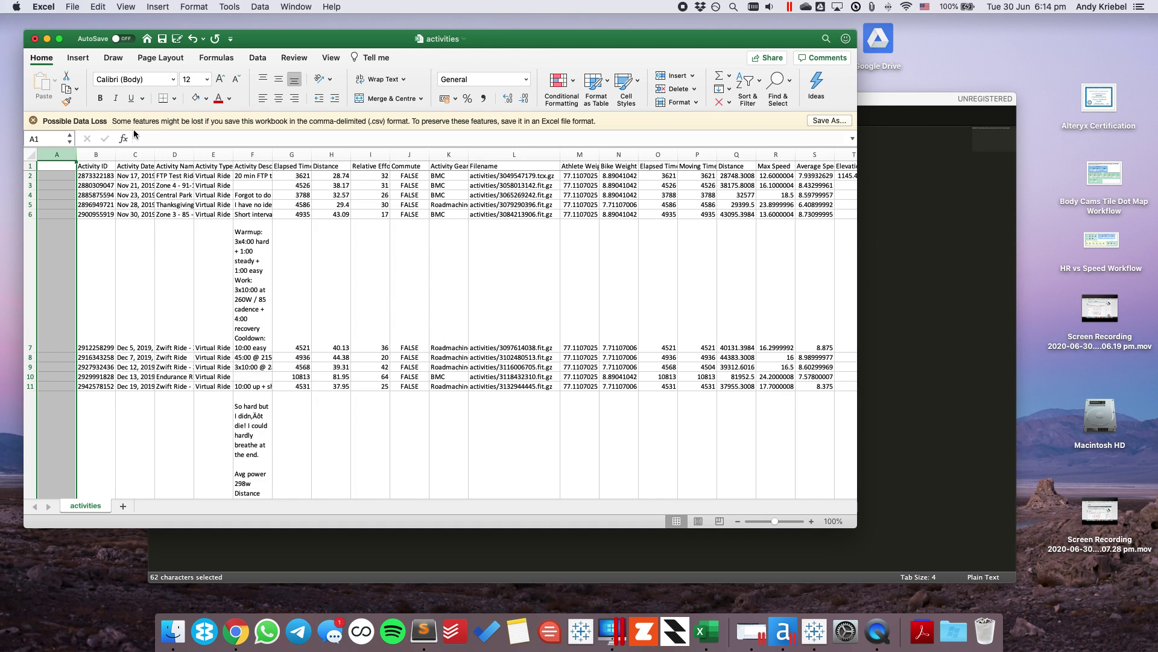
{"action": "left_click", "coordinate": [150, 139]}
{"action": "left_click", "coordinate": [71, 175]}
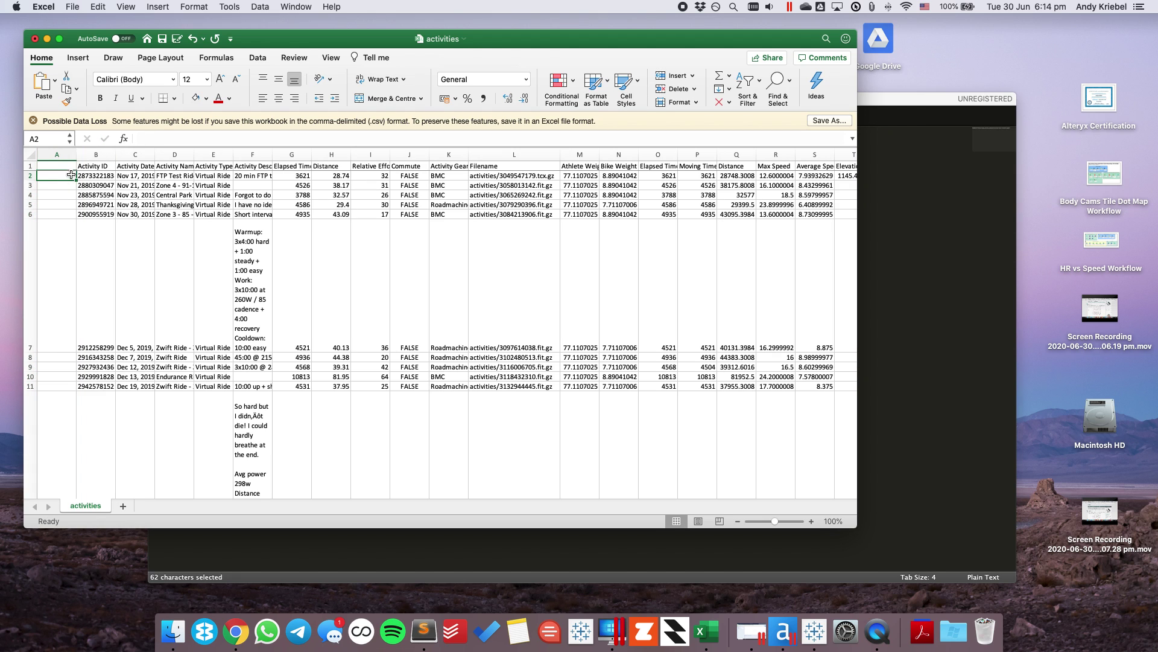
{"action": "left_click", "coordinate": [167, 138]}
{"action": "key", "text": "super+v"}
{"action": "key", "text": "Return"}
Autofit column widths and all row heights, then fill the A2 formula down every row
{"action": "double_click", "coordinate": [73, 155]}
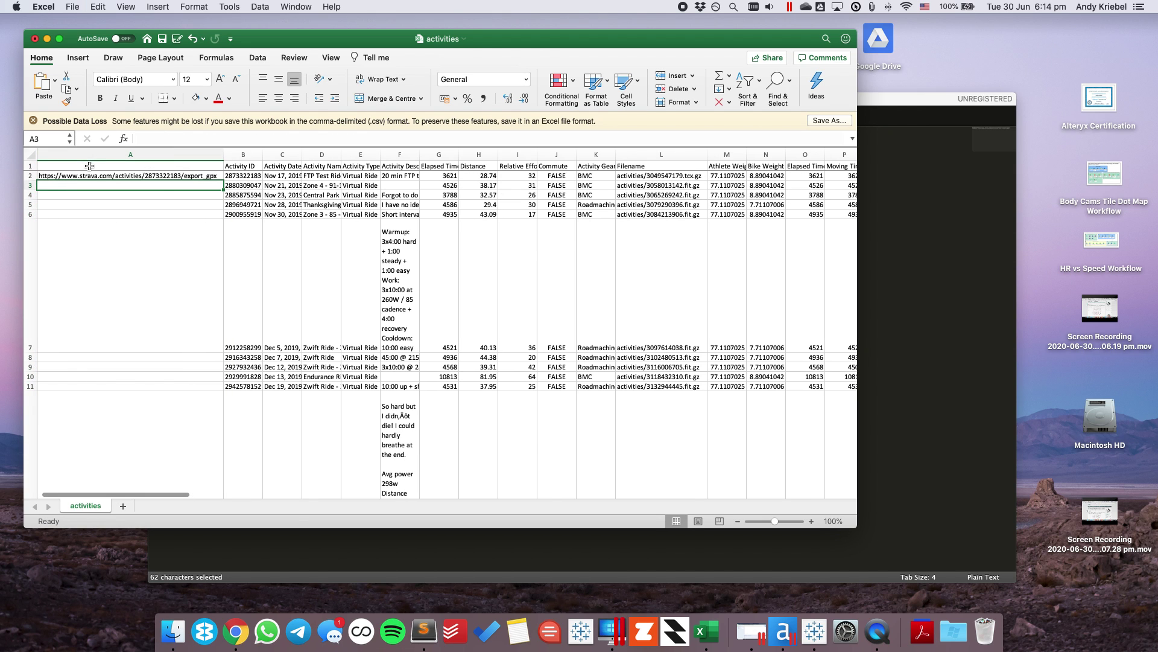
{"action": "left_click", "coordinate": [161, 176]}
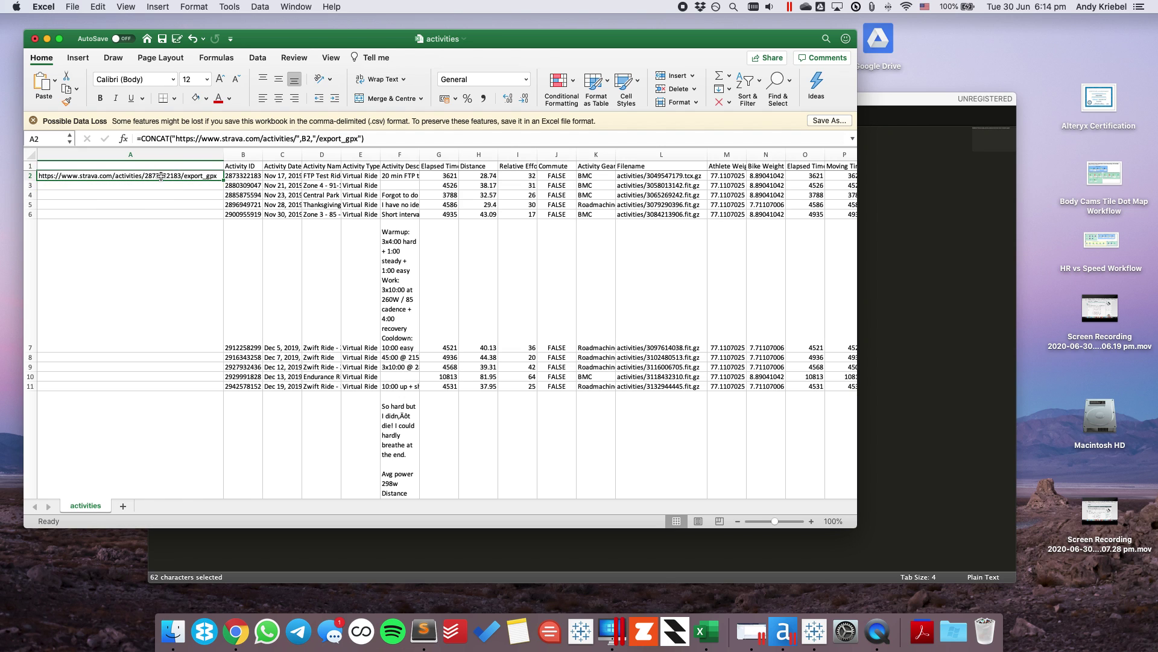
{"action": "double_click", "coordinate": [420, 155]}
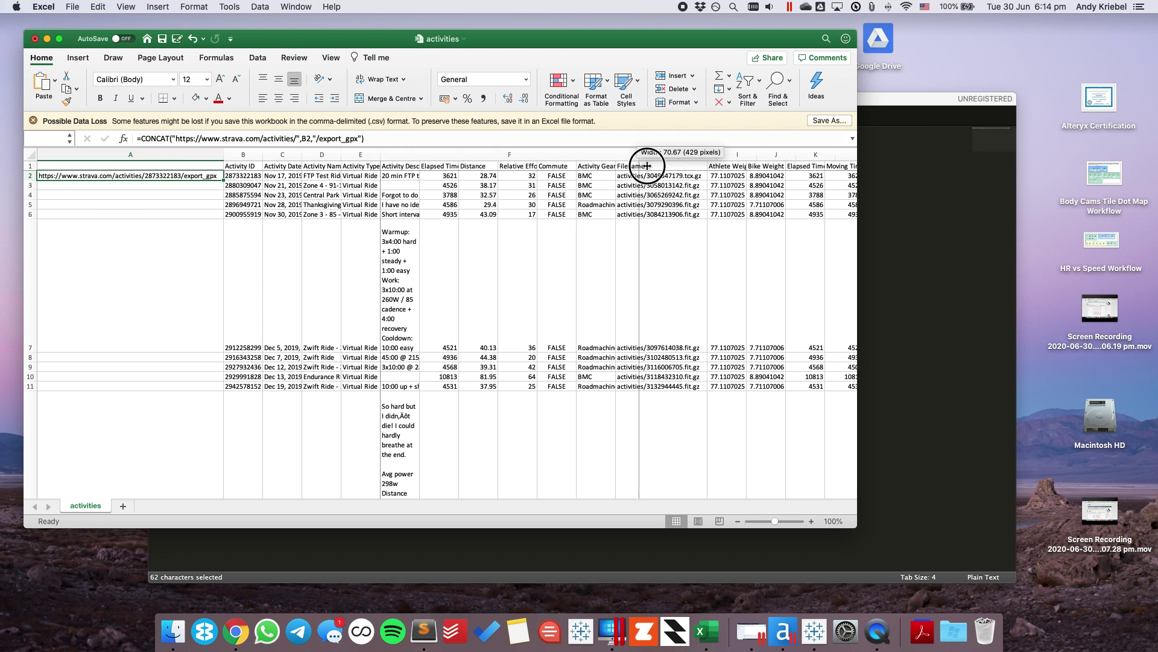
{"action": "left_click", "coordinate": [30, 155]}
{"action": "double_click", "coordinate": [30, 189]}
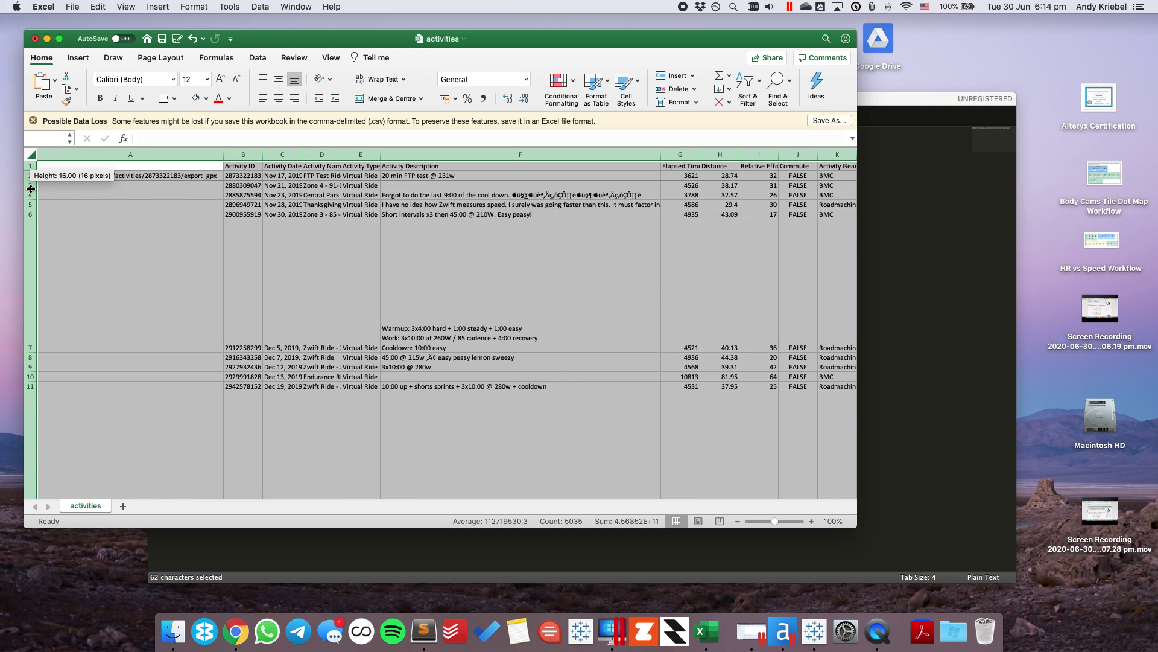
{"action": "left_click", "coordinate": [151, 176]}
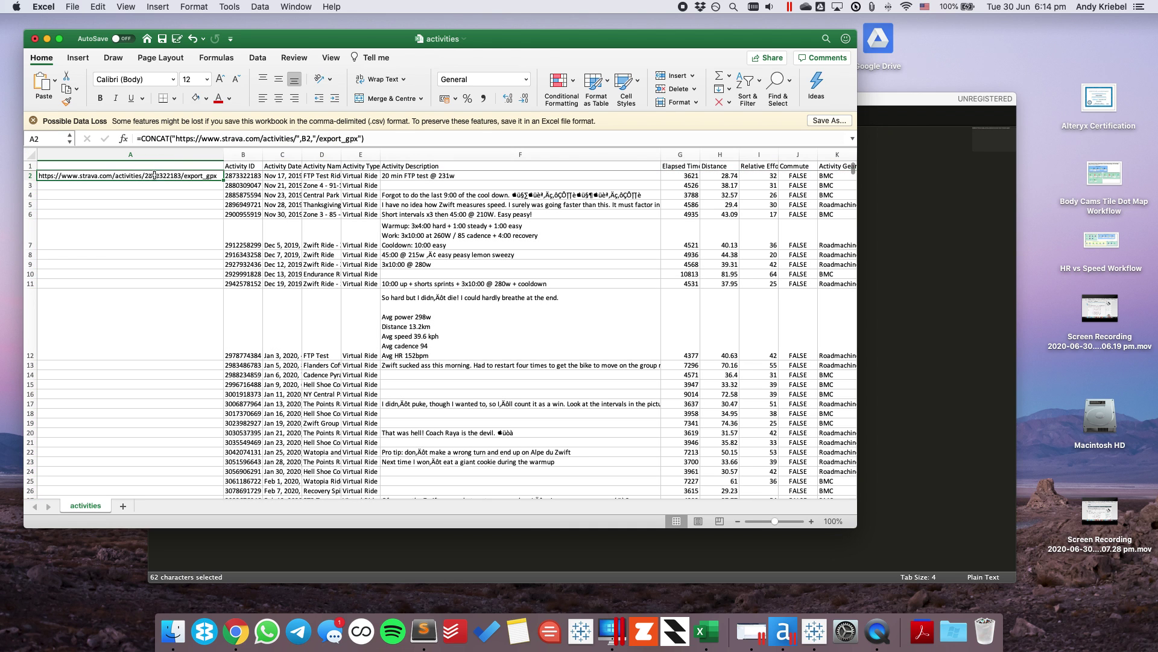
{"action": "double_click", "coordinate": [223, 180]}
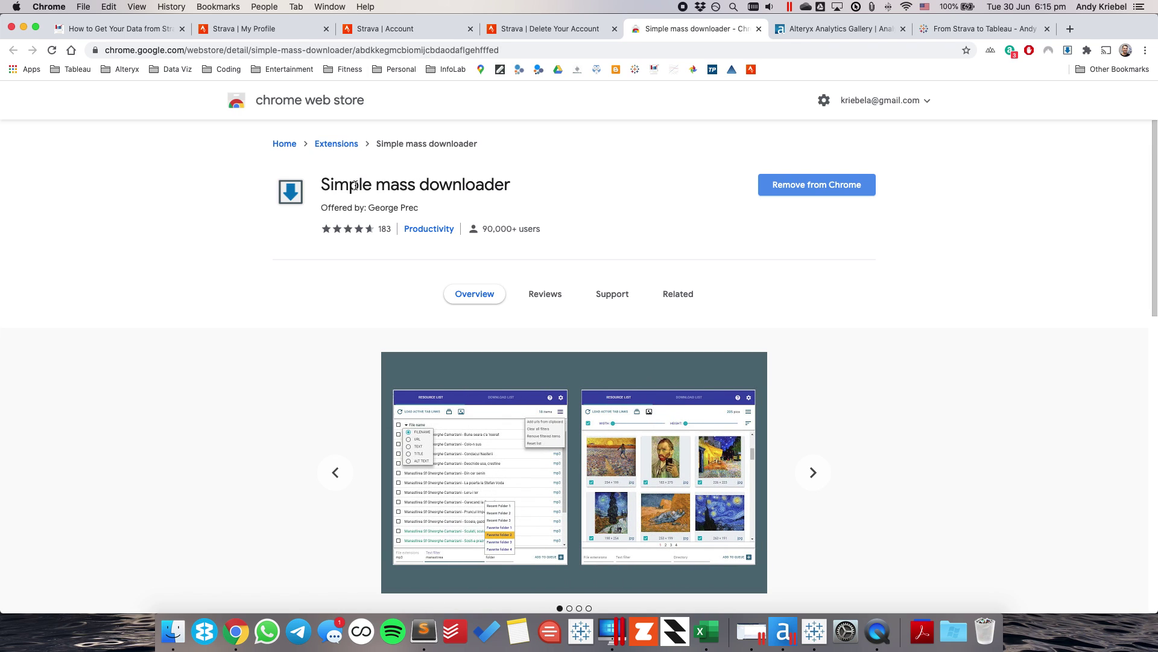
Open the empty Simple mass downloader panel from the Chrome toolbar, then return to the activities sheet
{"action": "scroll", "coordinate": [427, 373], "scroll_direction": "down", "scroll_amount": 1}
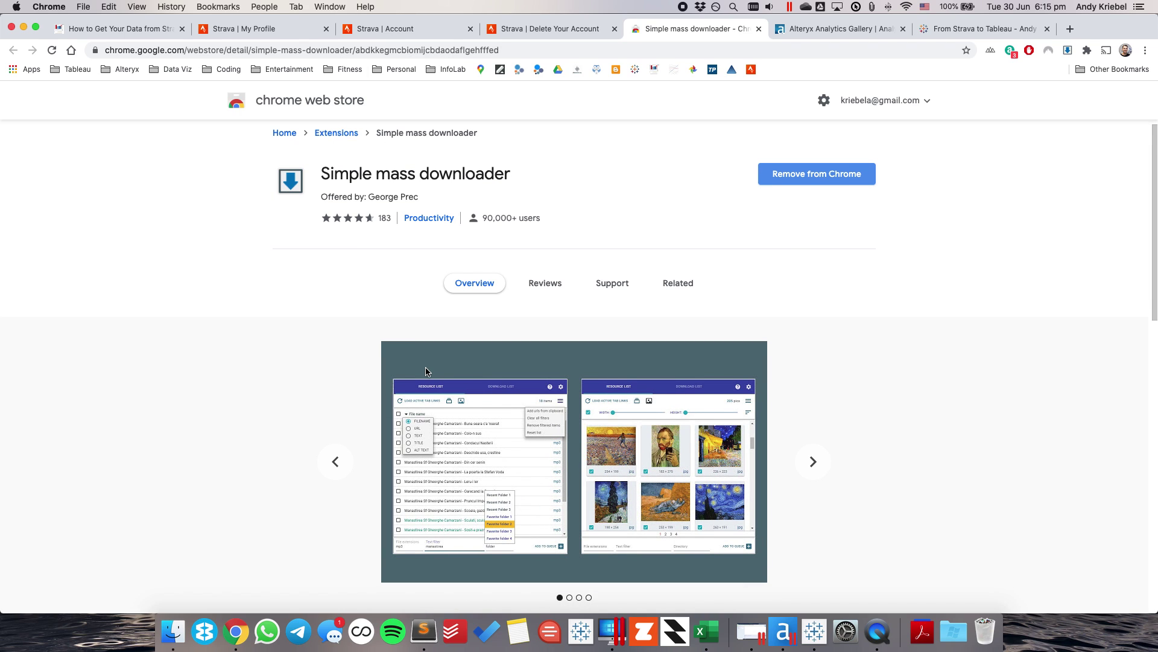
{"action": "scroll", "coordinate": [428, 372], "scroll_direction": "up", "scroll_amount": 1}
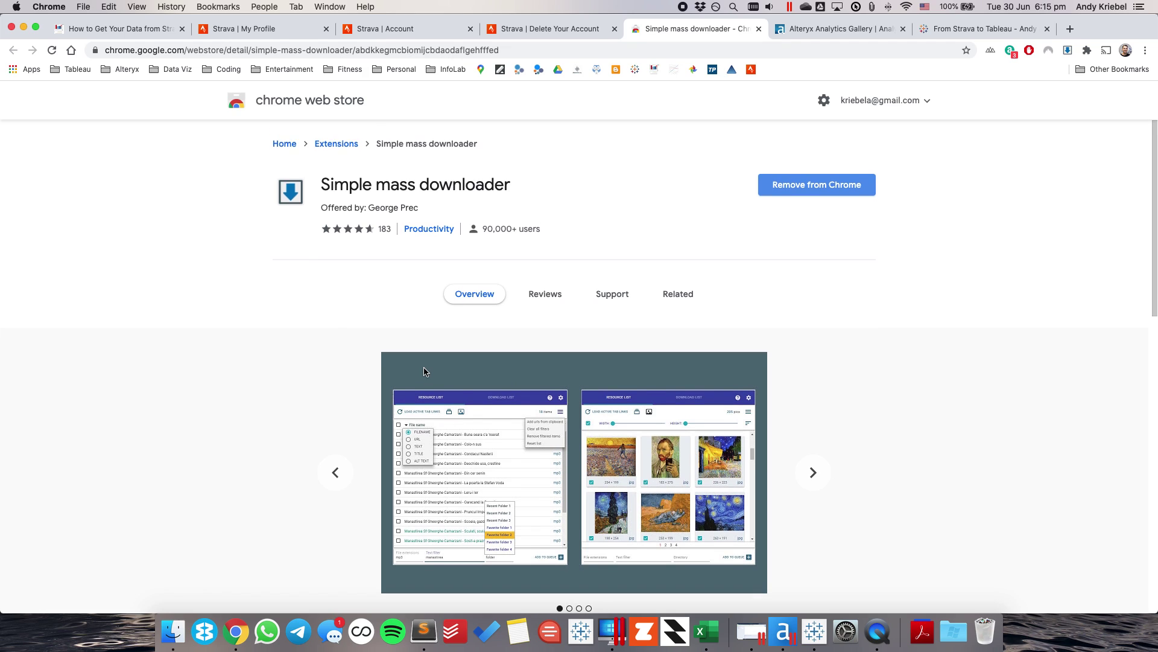
{"action": "left_click", "coordinate": [1068, 52]}
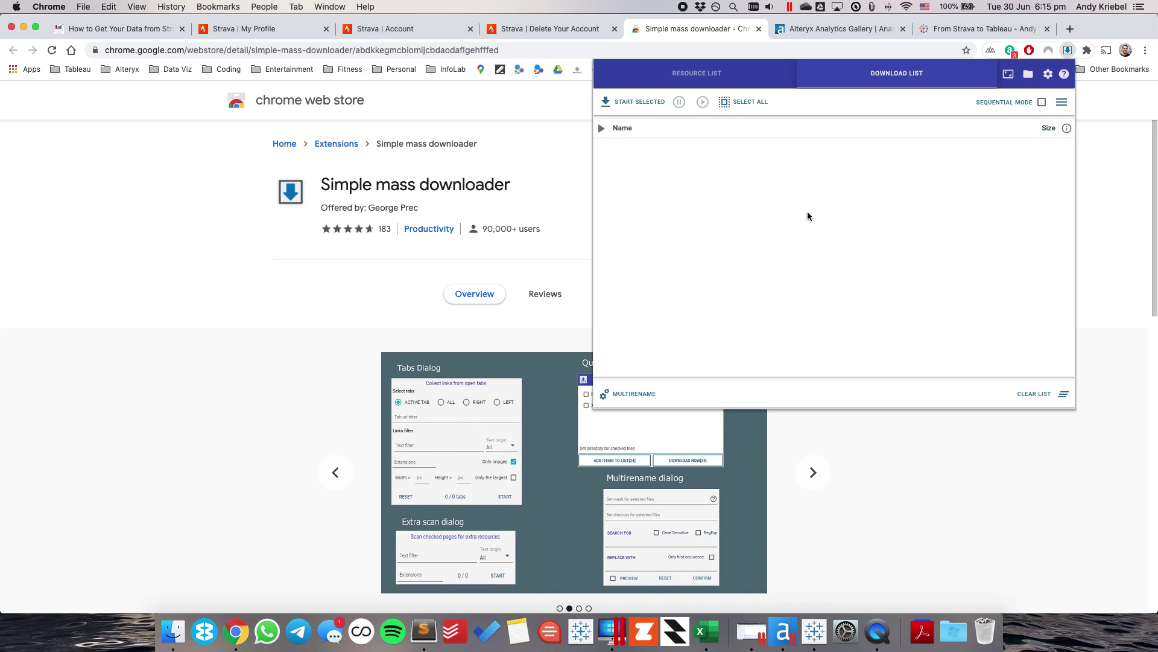
{"action": "left_click", "coordinate": [709, 637]}
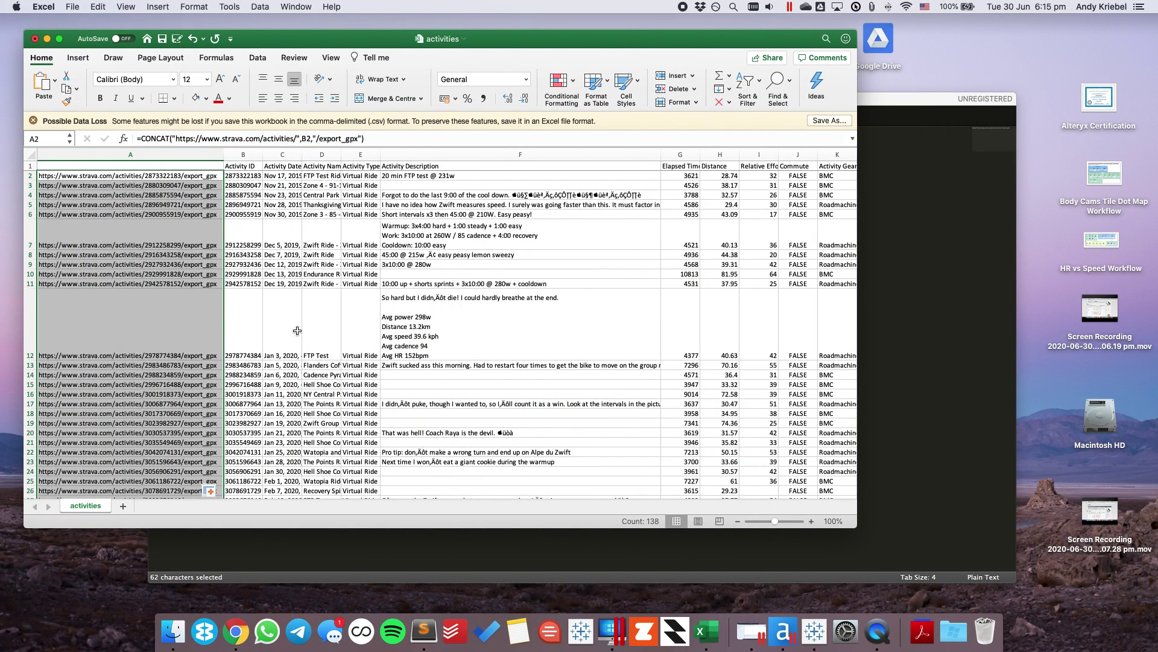
Import the copied export URL column into the downloader and select all export_gpx entries
{"action": "key", "text": "super+c"}
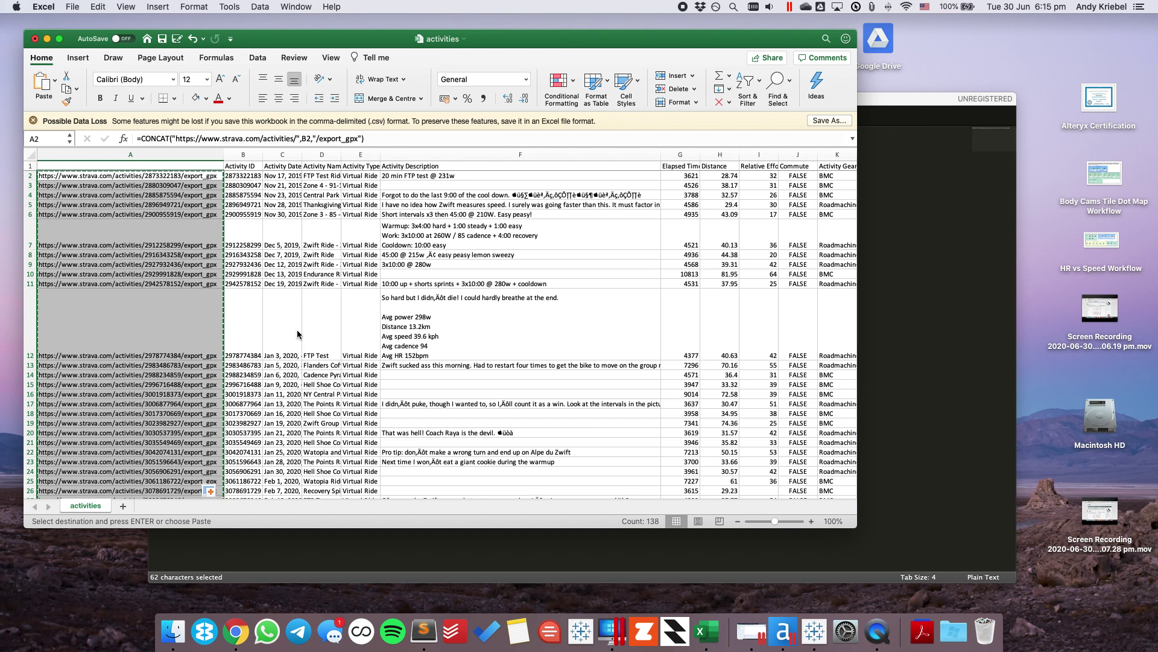
{"action": "key", "text": "super+Tab"}
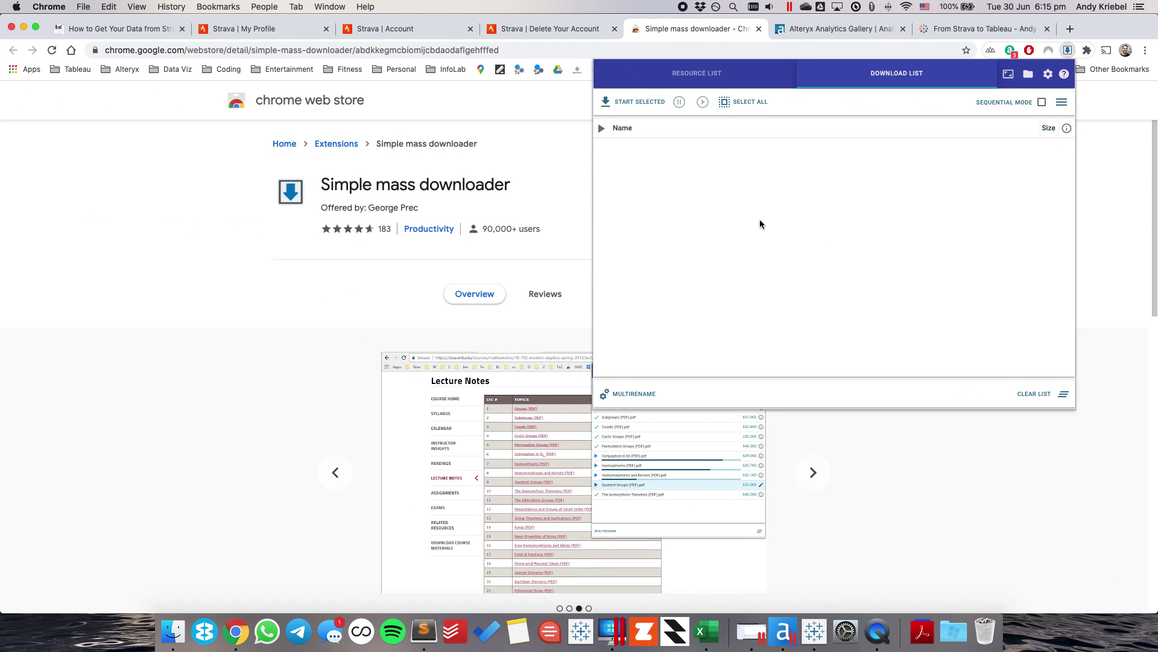
{"action": "left_click", "coordinate": [1062, 104]}
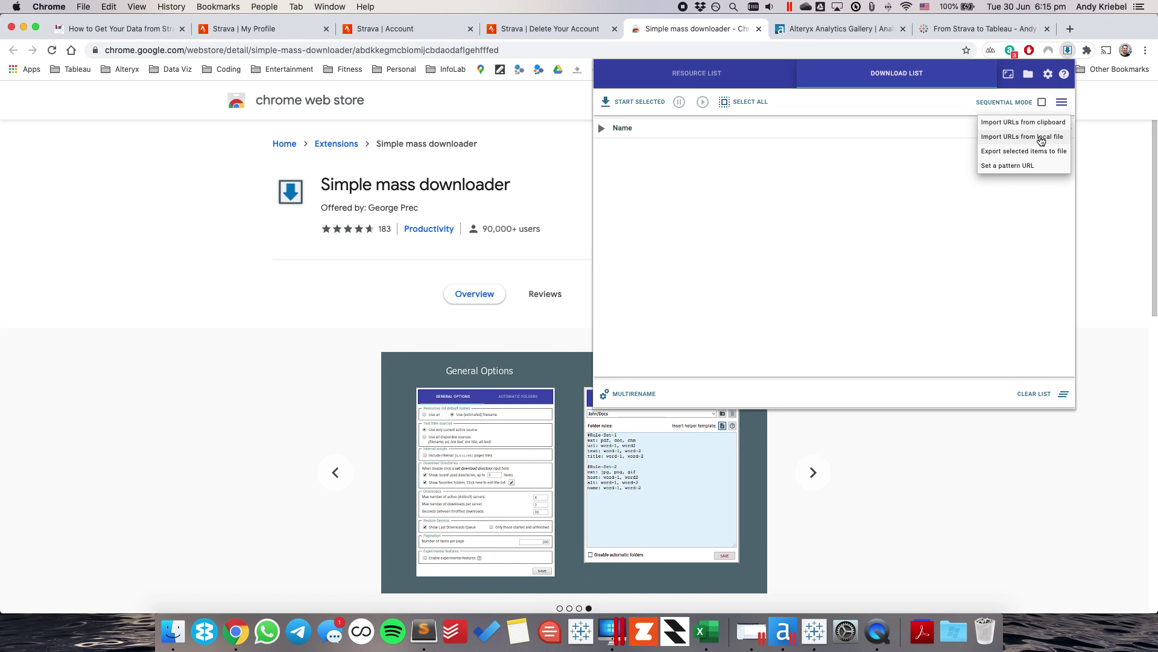
{"action": "left_click", "coordinate": [1023, 122]}
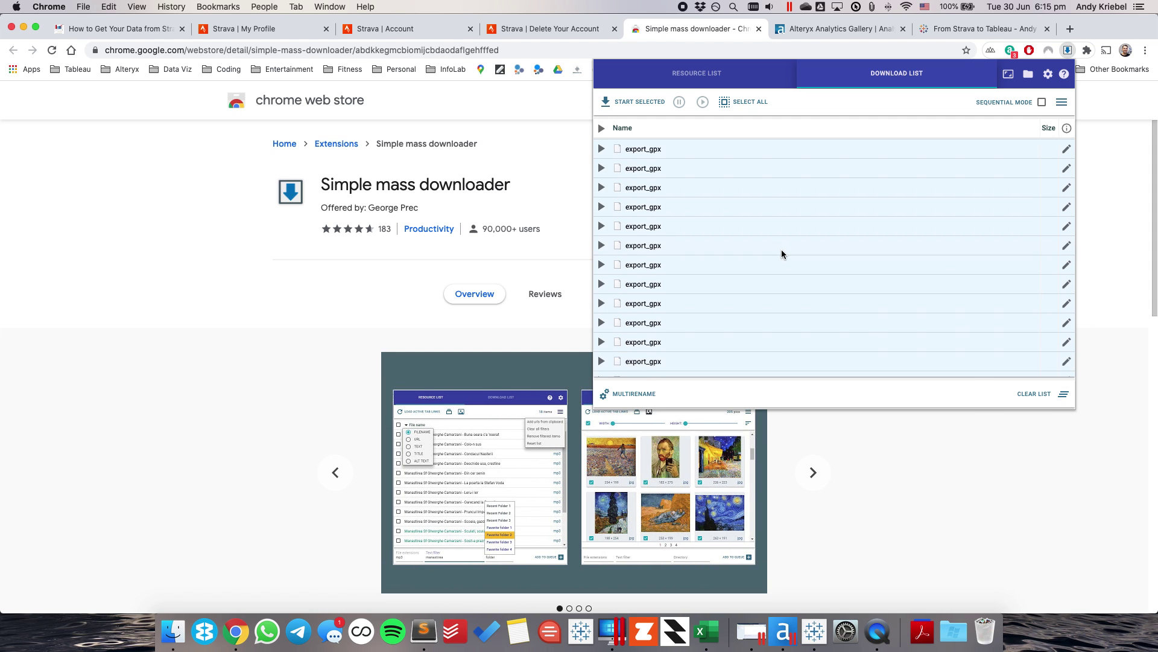
{"action": "scroll", "coordinate": [779, 249], "scroll_direction": "down", "scroll_amount": 1}
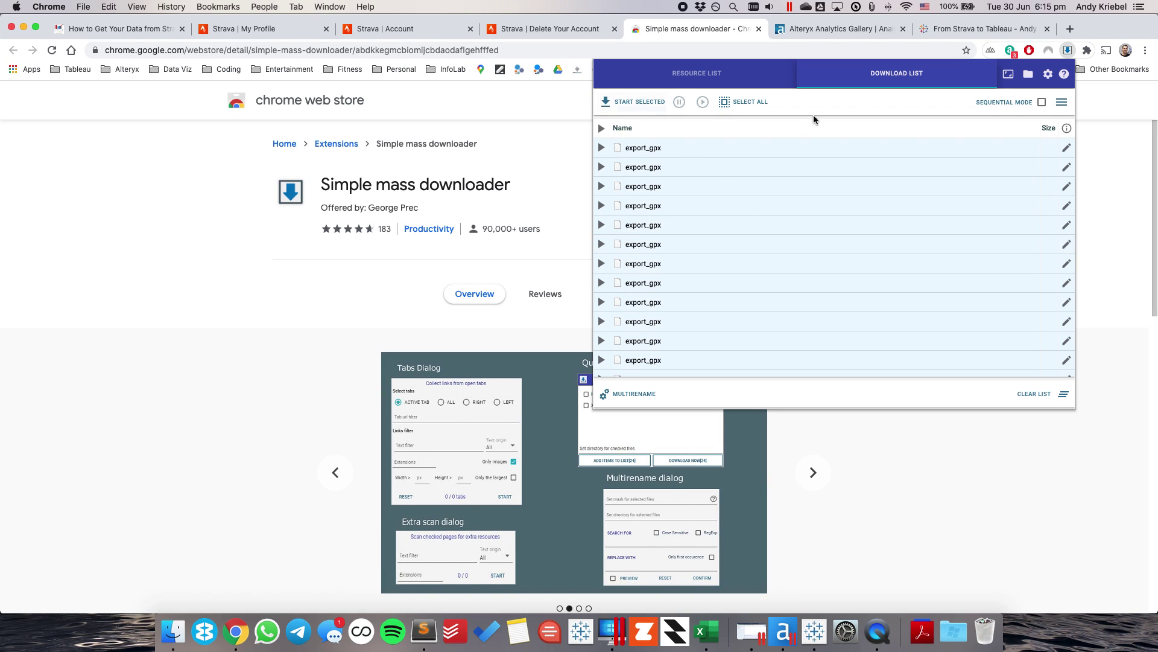
{"action": "left_click", "coordinate": [747, 106]}
{"action": "left_click", "coordinate": [747, 106]}
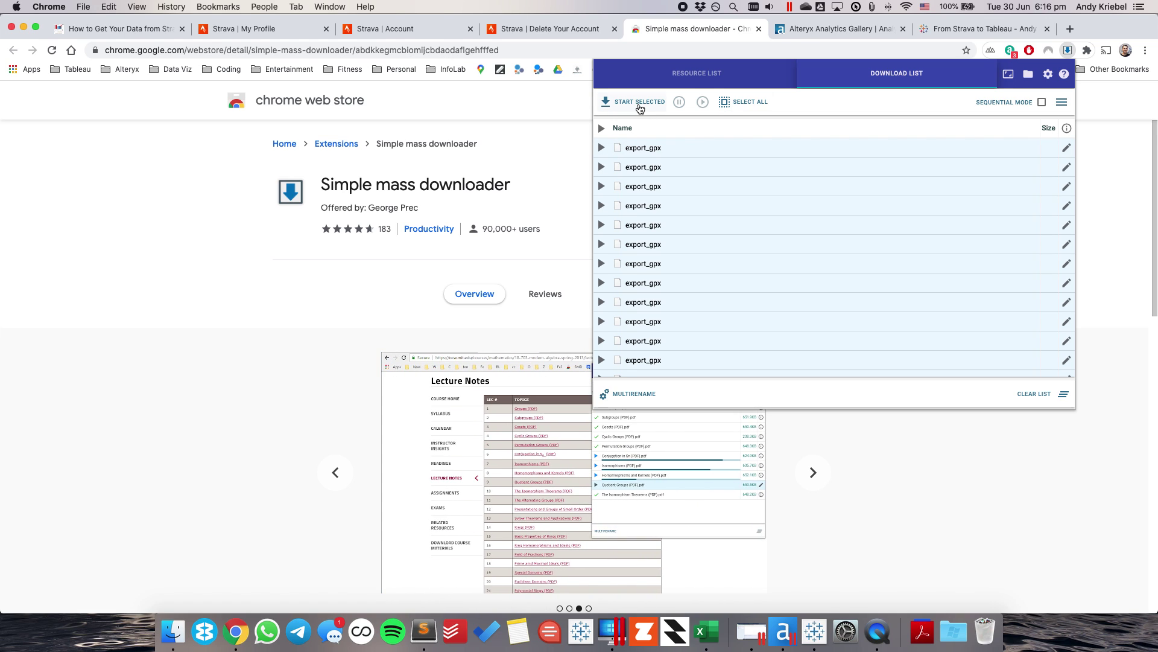
Clear all selected entries from the Simple mass downloader list
{"action": "left_click", "coordinate": [1063, 393]}
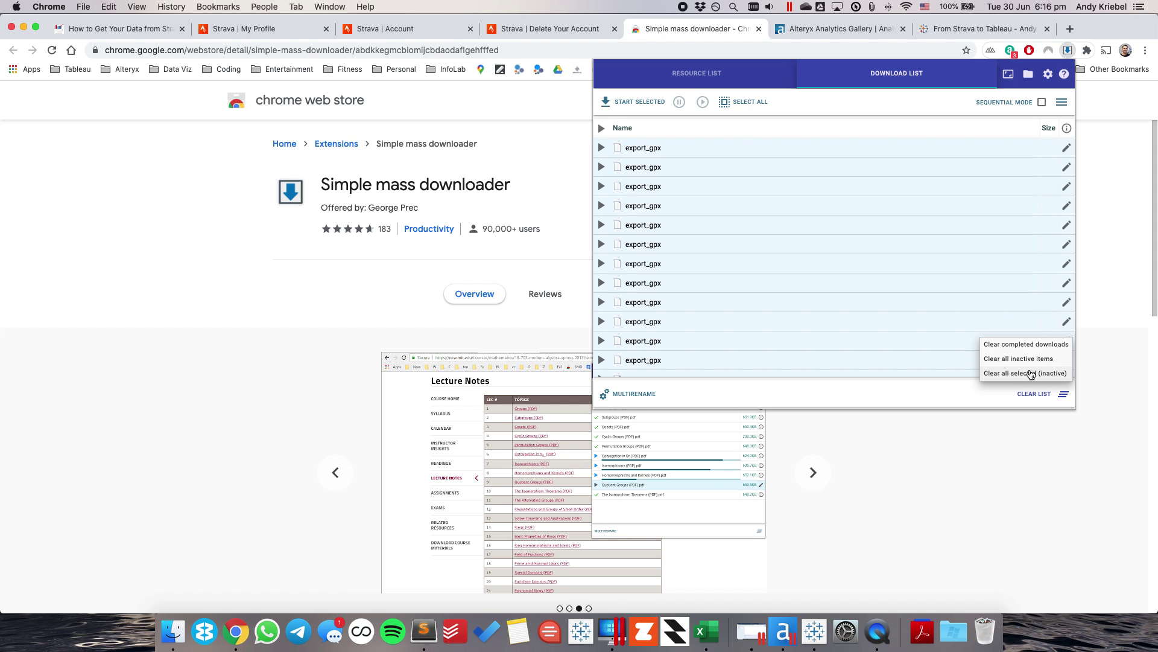
{"action": "left_click", "coordinate": [1031, 374]}
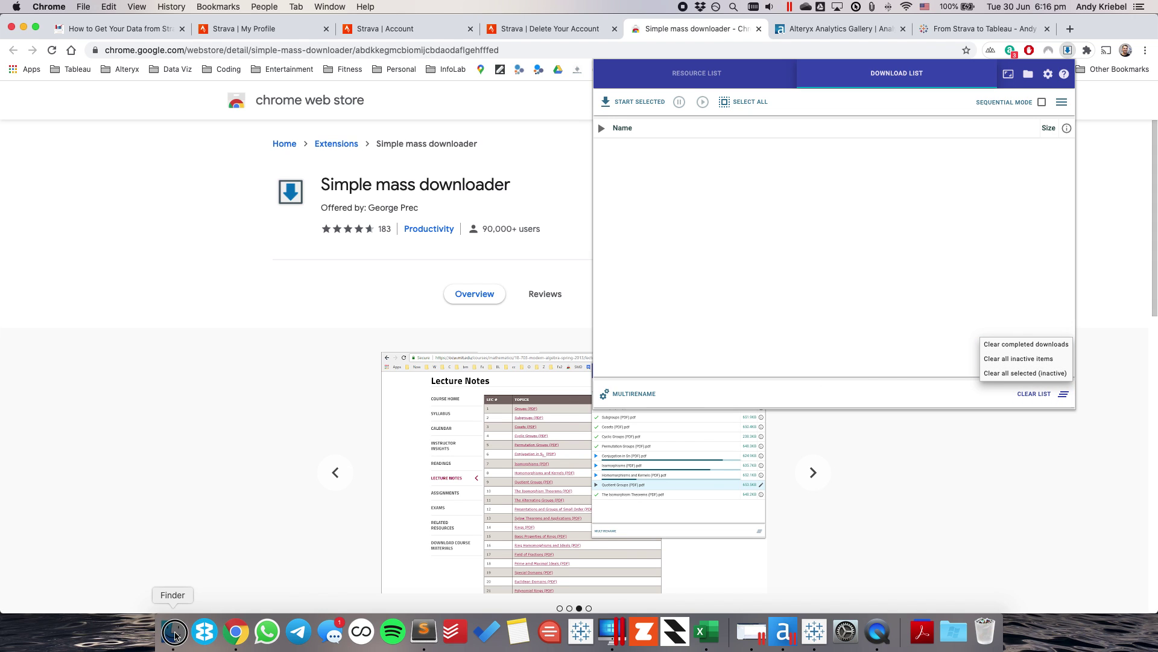
{"action": "left_click", "coordinate": [174, 634]}
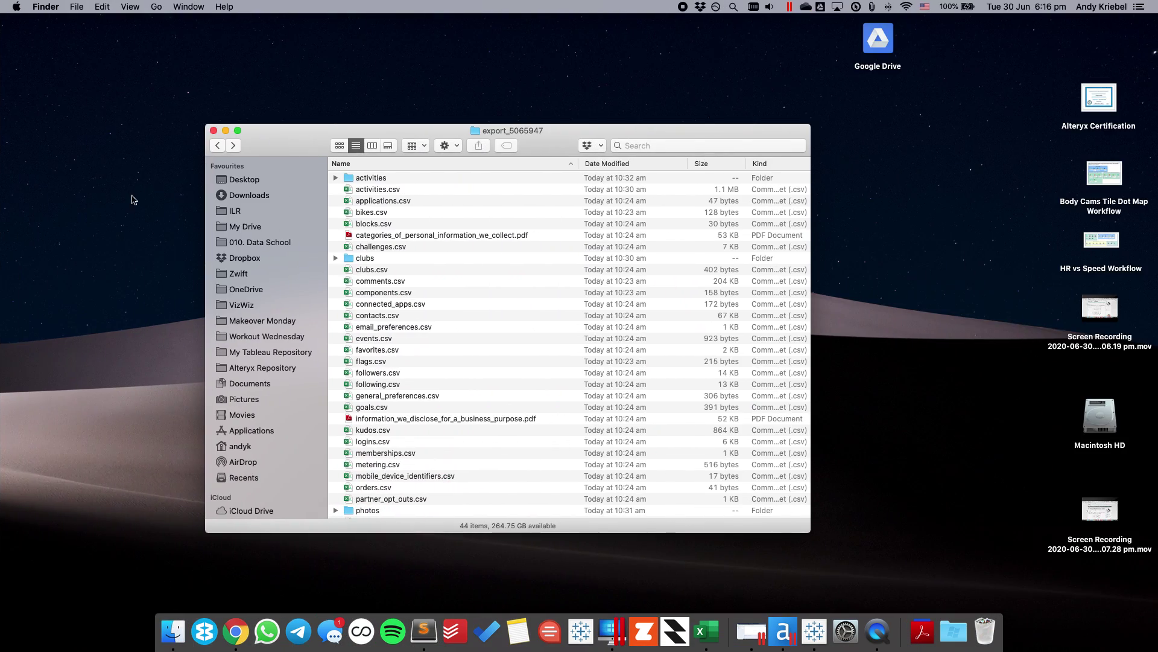
{"action": "left_click", "coordinate": [707, 632]}
Copy links A2:A4, add them from the clipboard, and download the three GPX files
{"action": "left_click", "coordinate": [170, 177]}
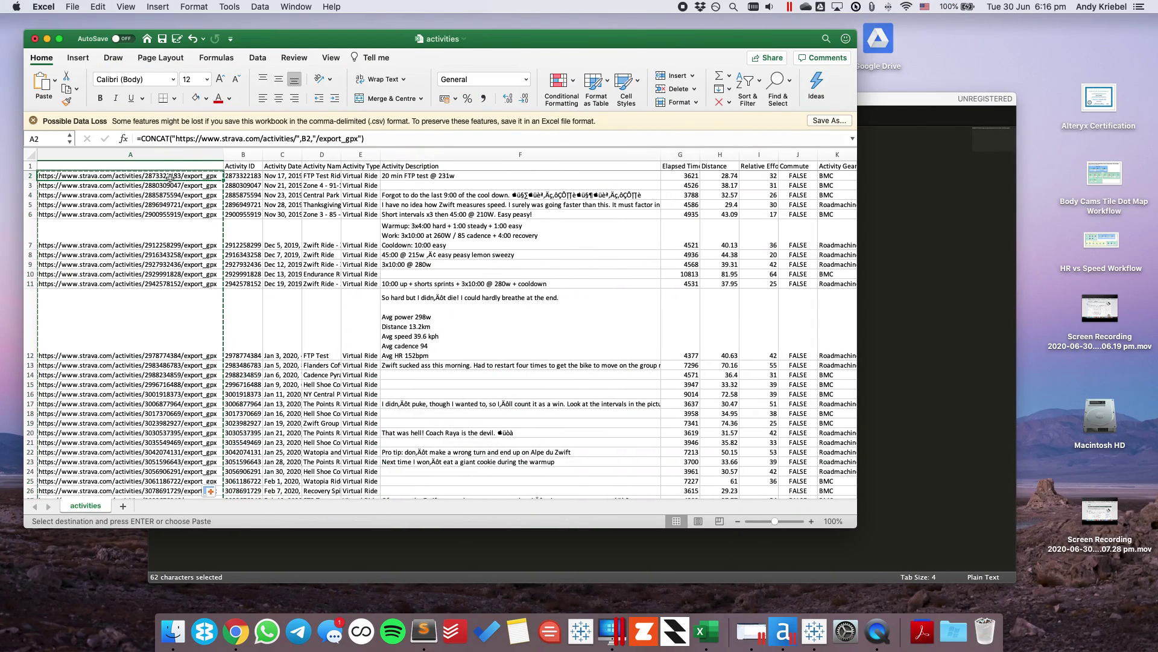
{"action": "left_click_drag", "start_coordinate": [170, 176], "coordinate": [170, 193]}
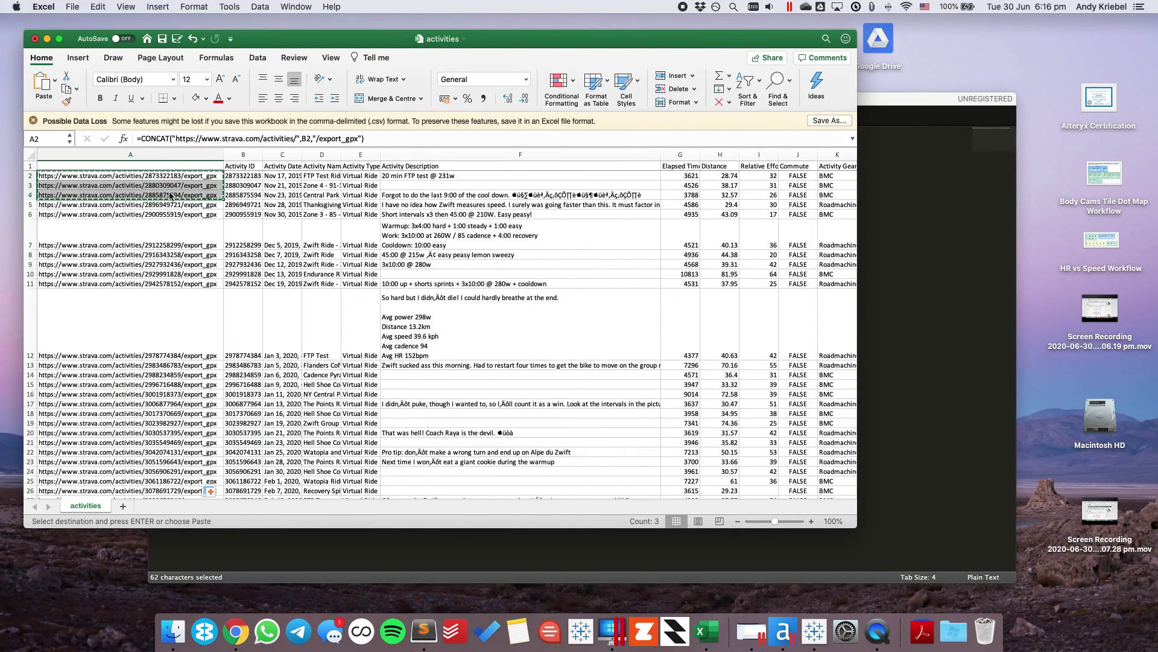
{"action": "key", "text": "super+Tab"}
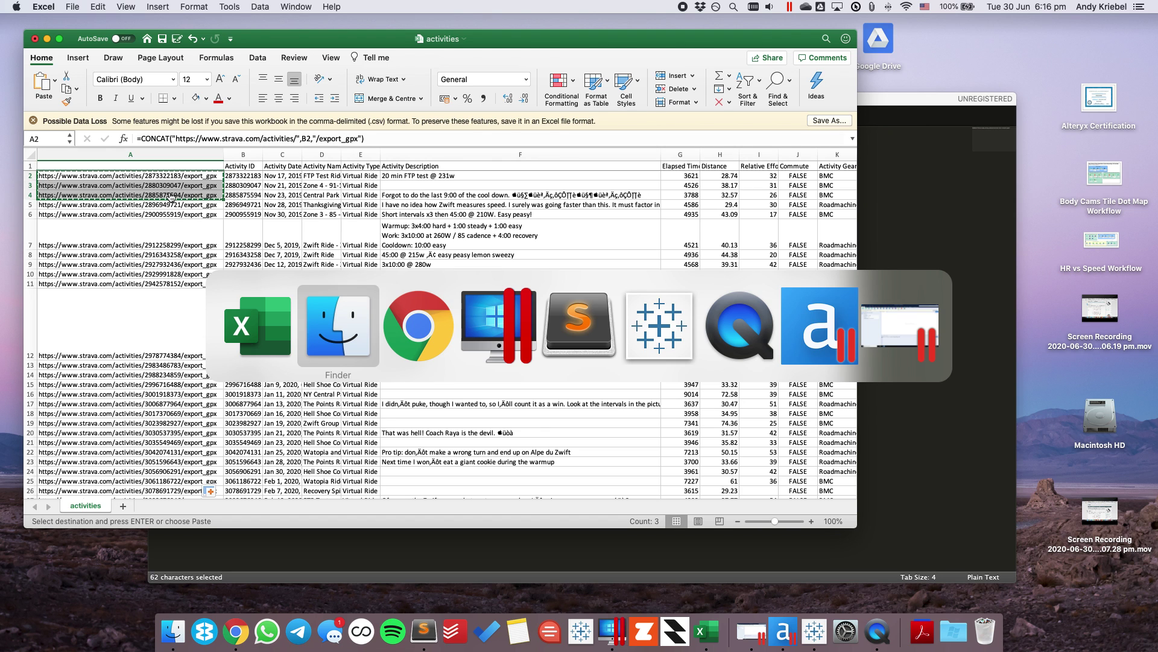
{"action": "key", "text": "super+Tab"}
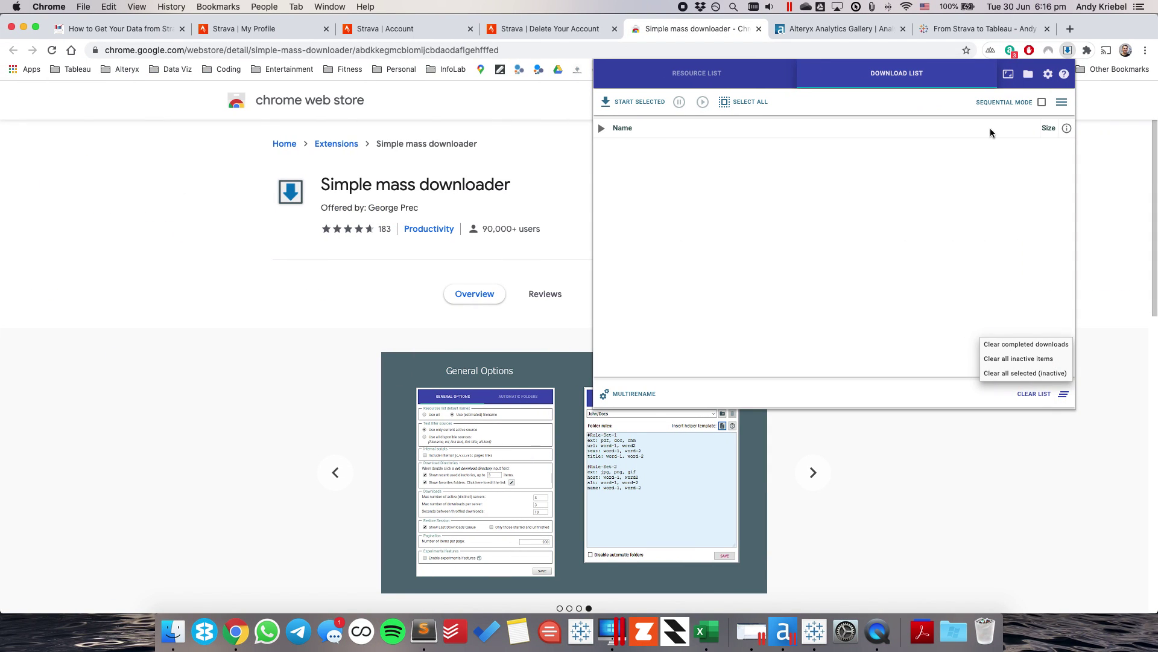
{"action": "left_click", "coordinate": [1060, 102]}
{"action": "left_click", "coordinate": [1032, 120]}
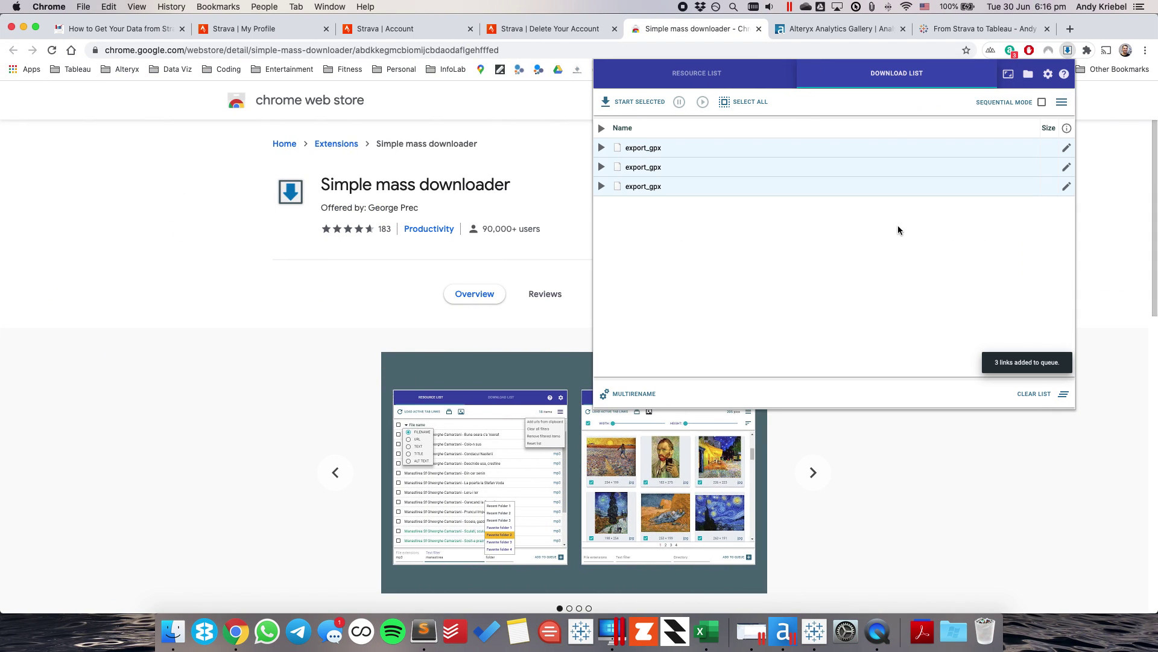
{"action": "left_click", "coordinate": [642, 102]}
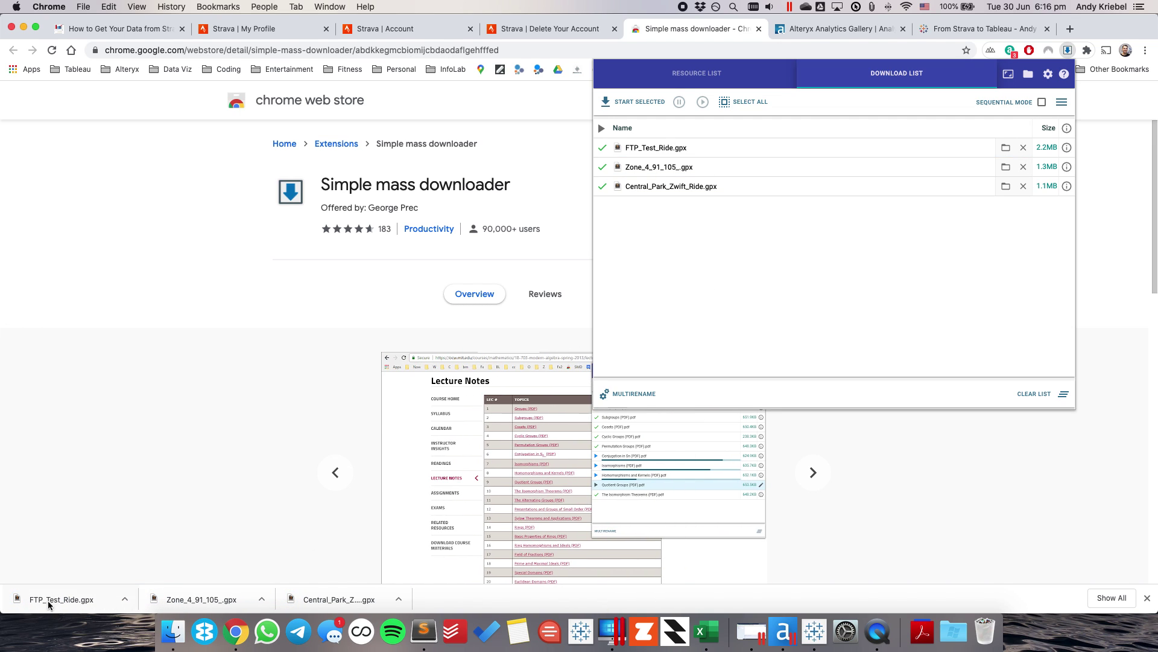
{"action": "left_click", "coordinate": [173, 630]}
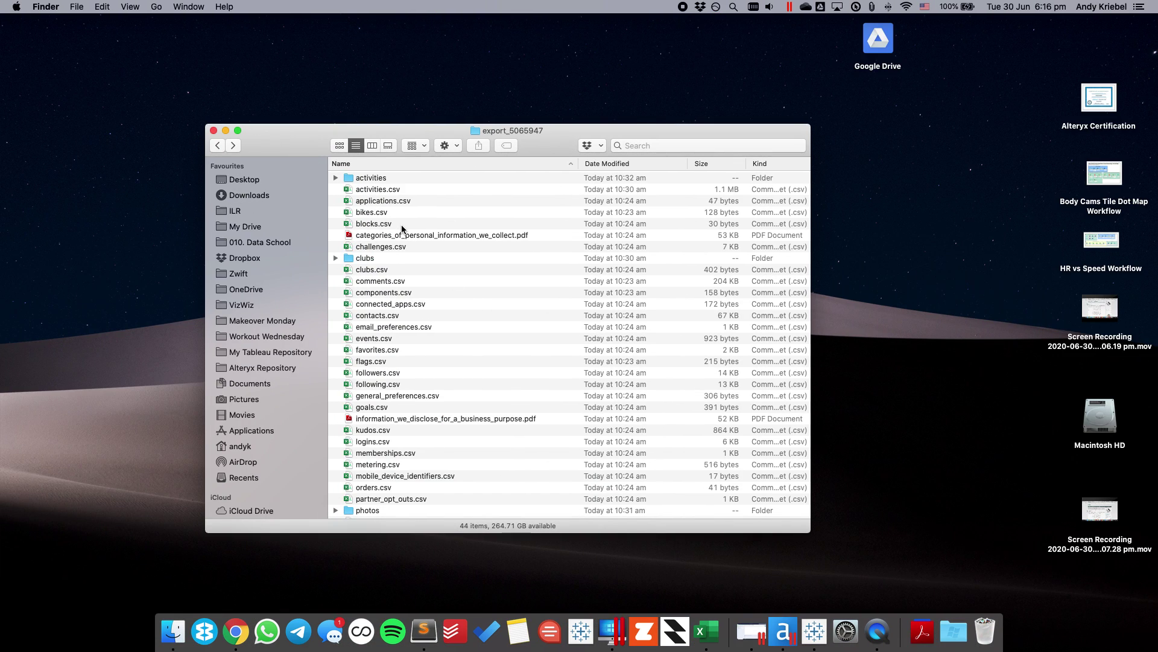
Move the three downloaded .gpx files in Downloads to the Bin
{"action": "left_click", "coordinate": [248, 194]}
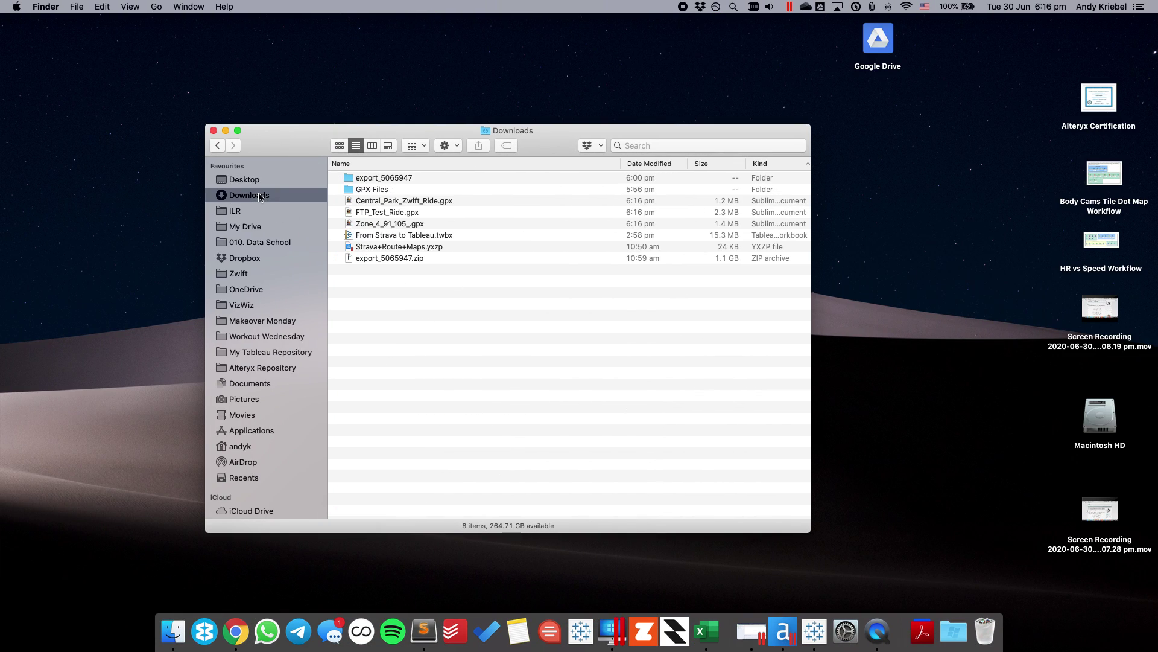
{"action": "left_click", "coordinate": [365, 202]}
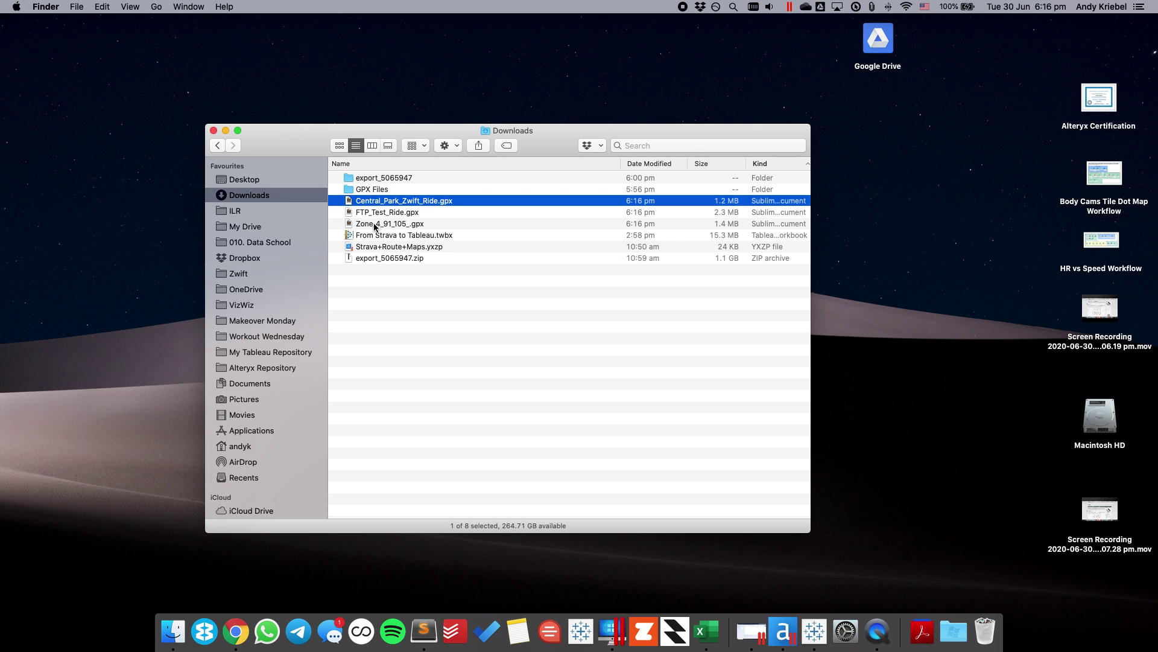
{"action": "left_click", "coordinate": [375, 226], "text": "shift"}
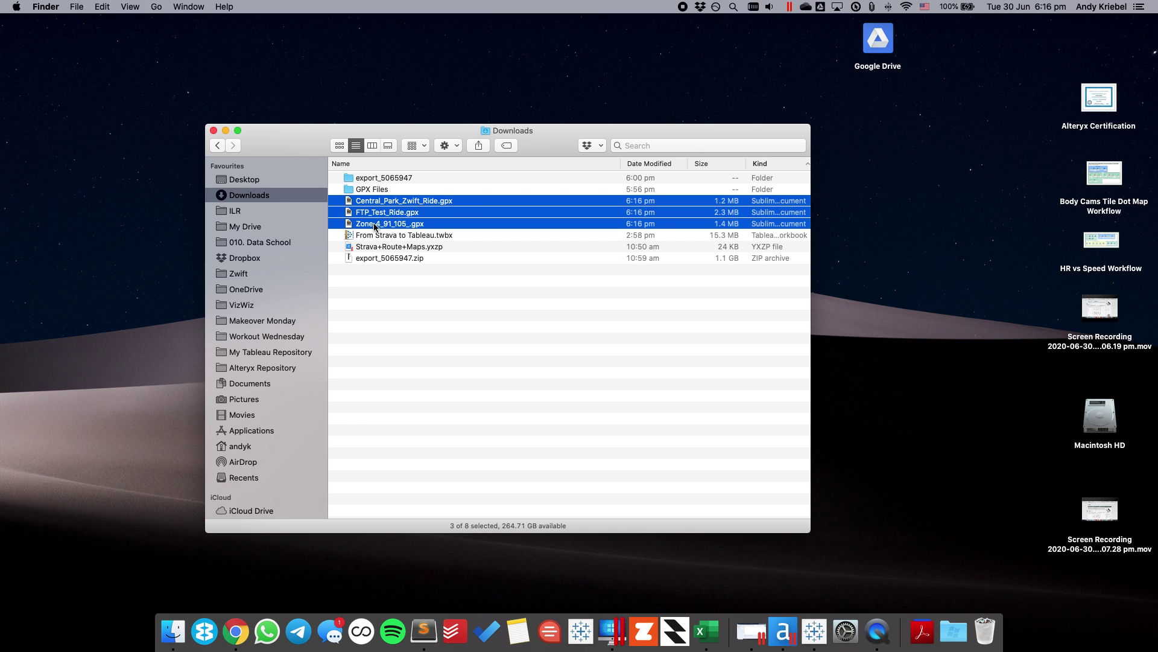
{"action": "right_click", "coordinate": [375, 227]}
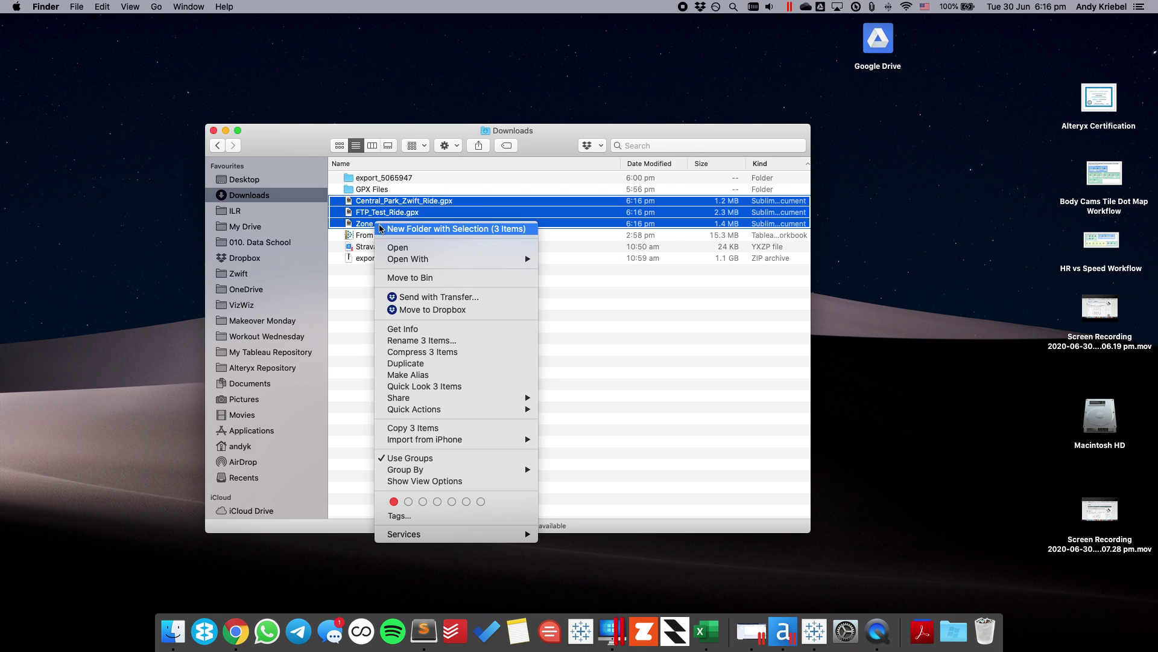
{"action": "left_click", "coordinate": [409, 277]}
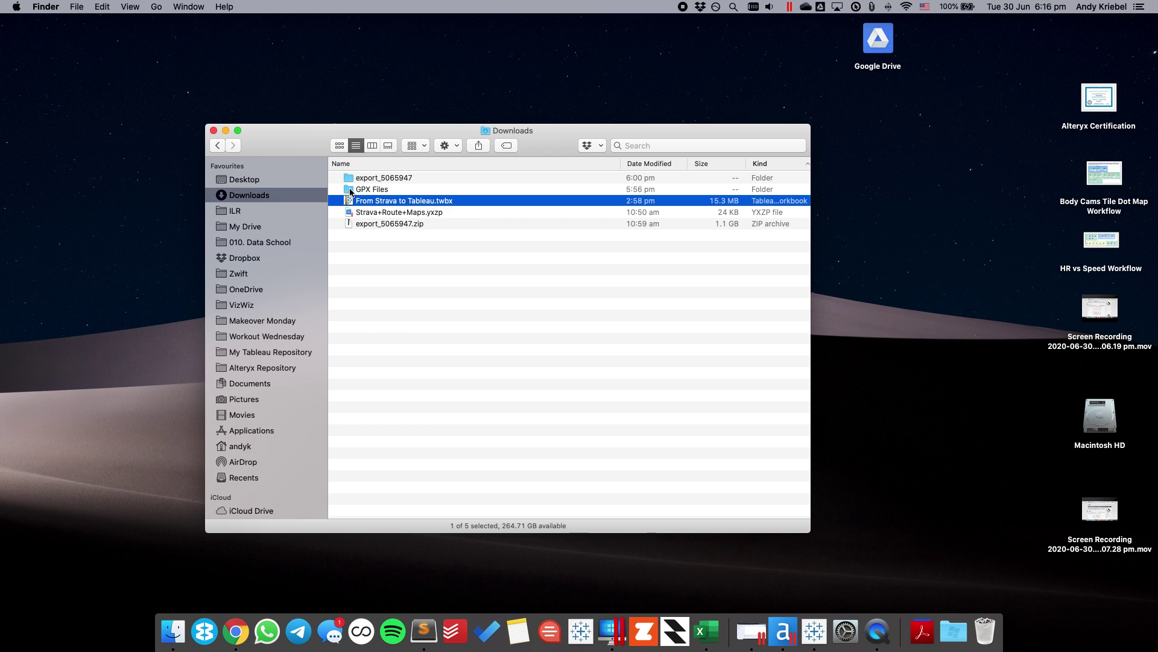
Open the GPX Files folder of 138 rides and check the last export link in column A
{"action": "double_click", "coordinate": [351, 191]}
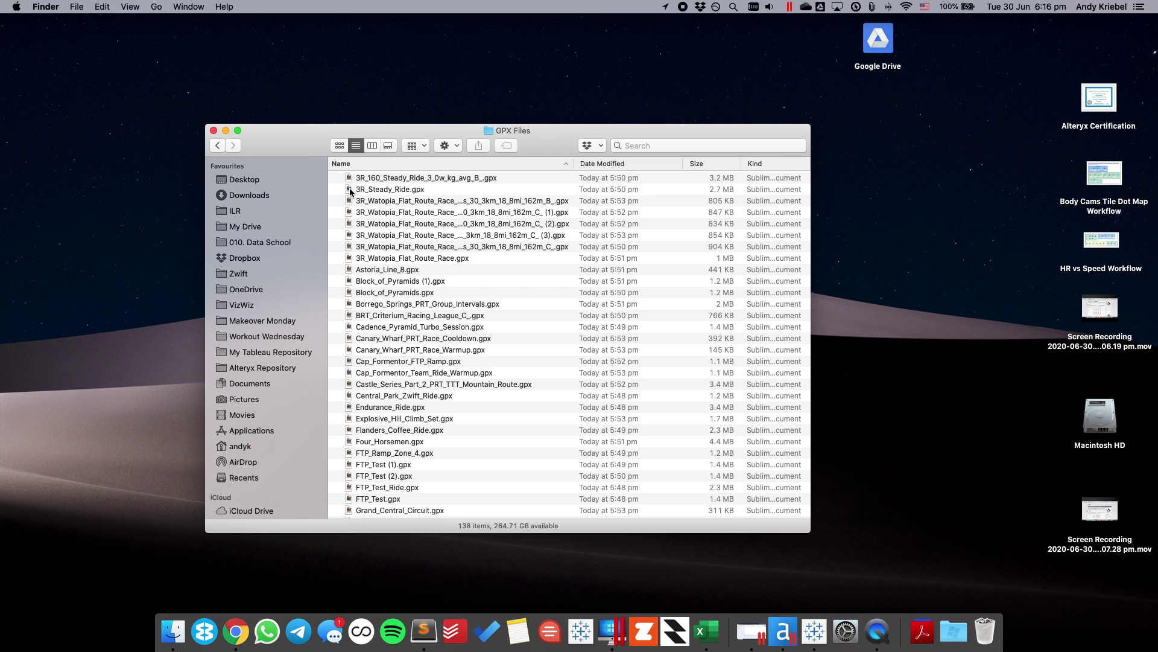
{"action": "scroll", "coordinate": [384, 220], "scroll_direction": "down", "scroll_amount": 20}
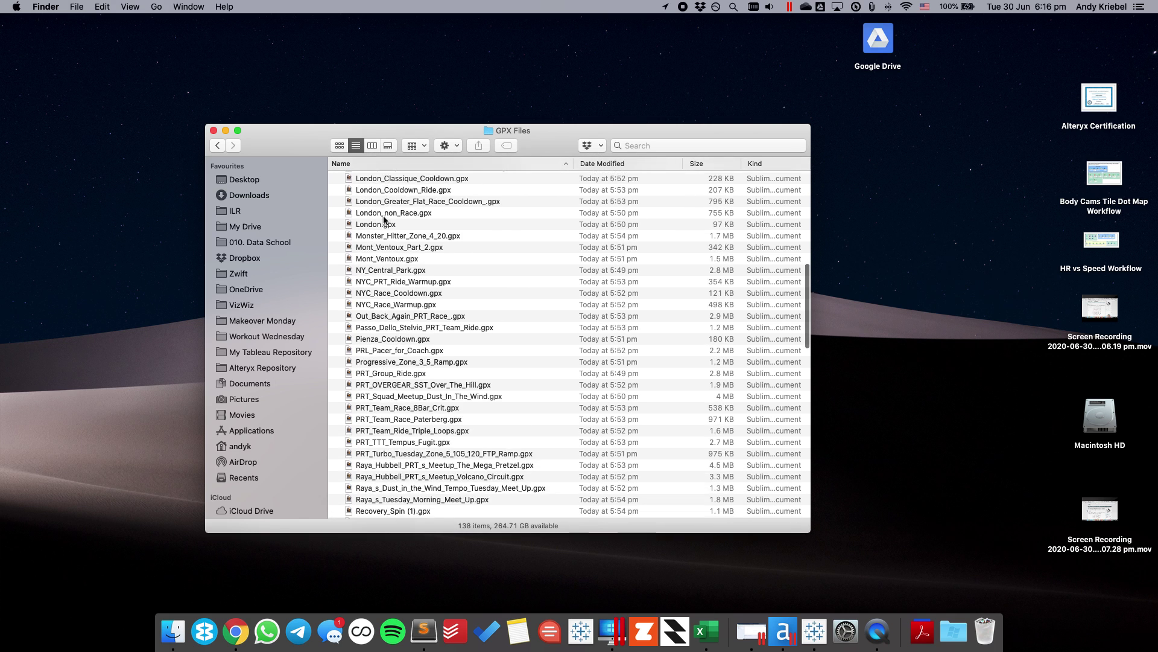
{"action": "scroll", "coordinate": [384, 220], "scroll_direction": "up", "scroll_amount": 20}
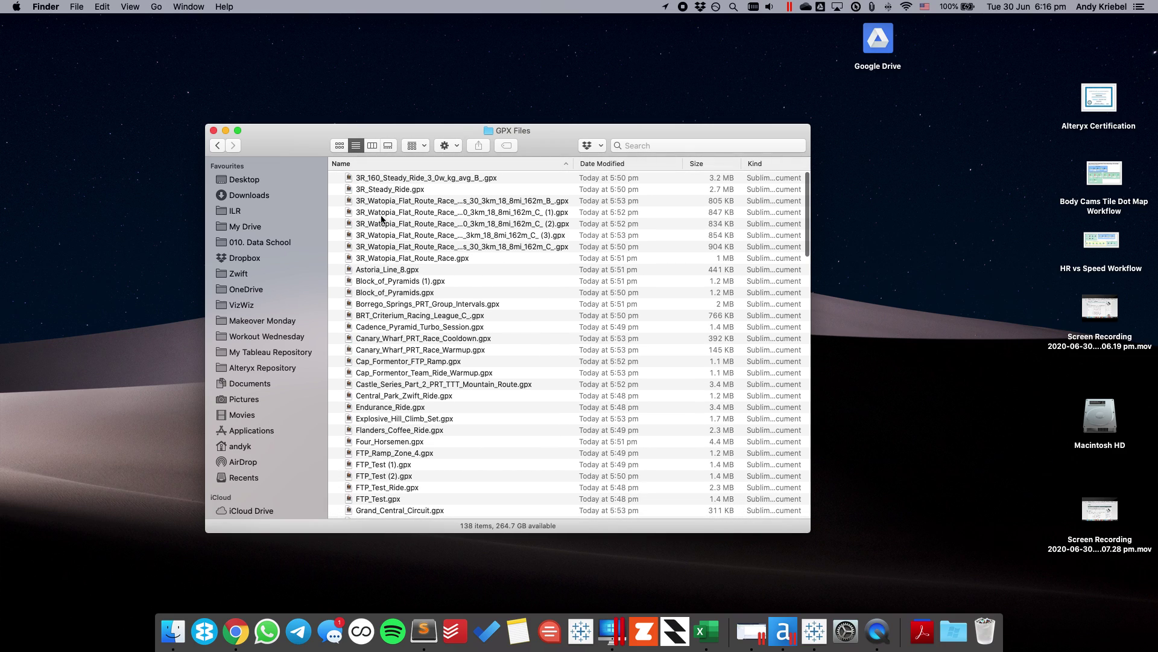
{"action": "left_click", "coordinate": [706, 630]}
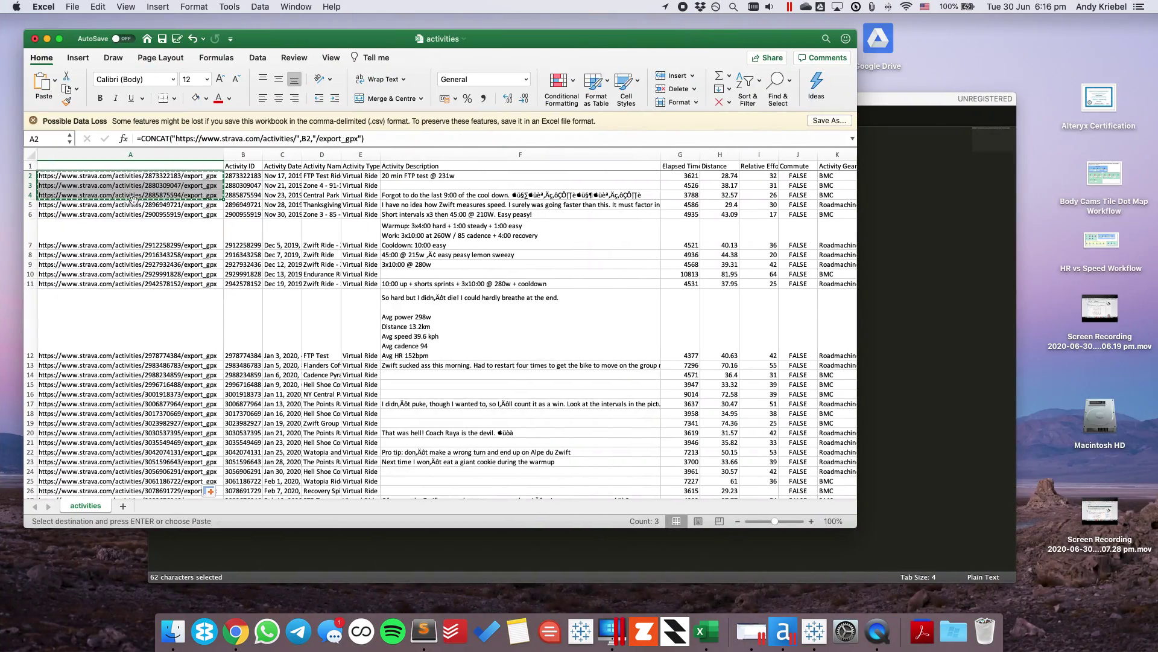
{"action": "key", "text": "super+Down"}
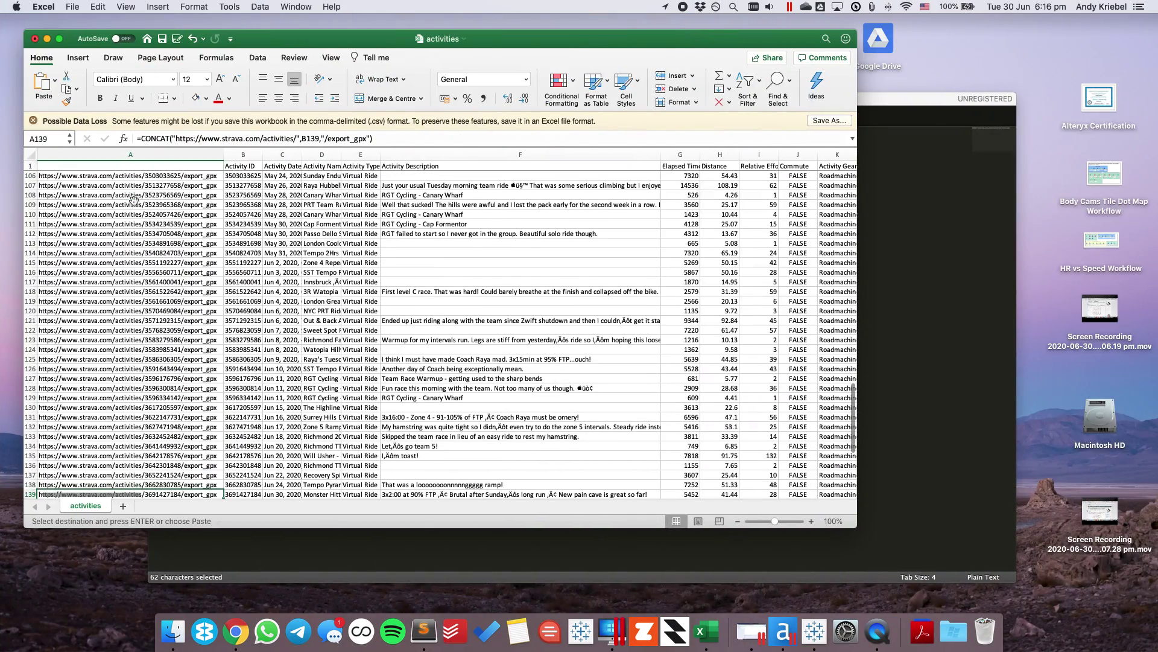
{"action": "key", "text": "super+Up"}
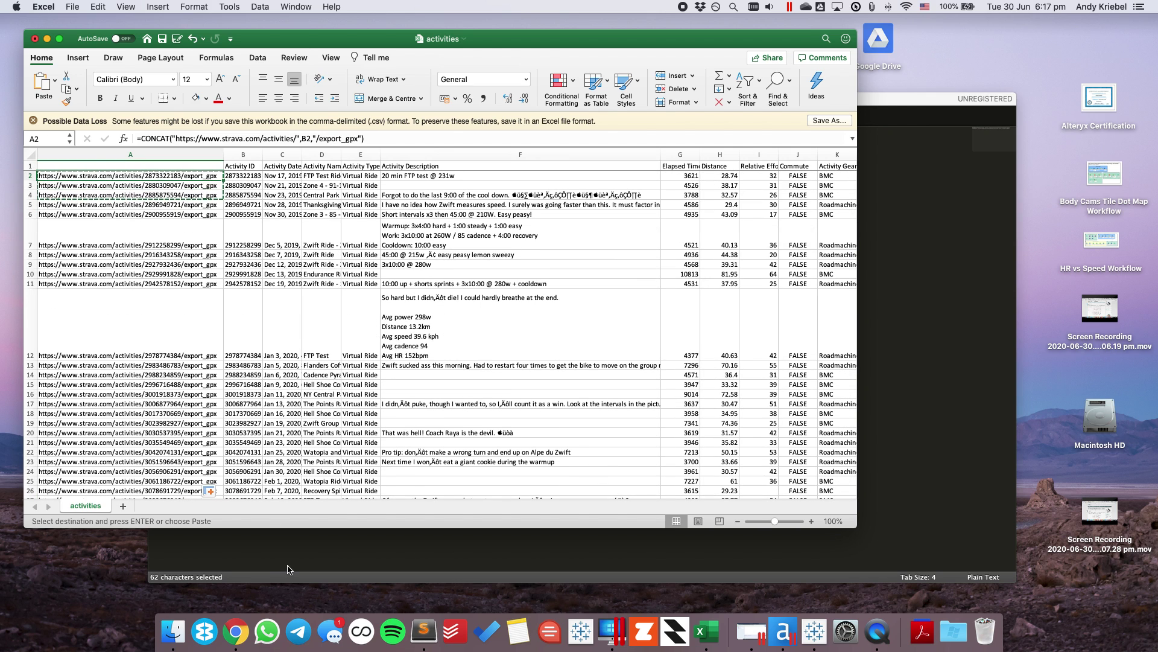
{"action": "left_click", "coordinate": [236, 631]}
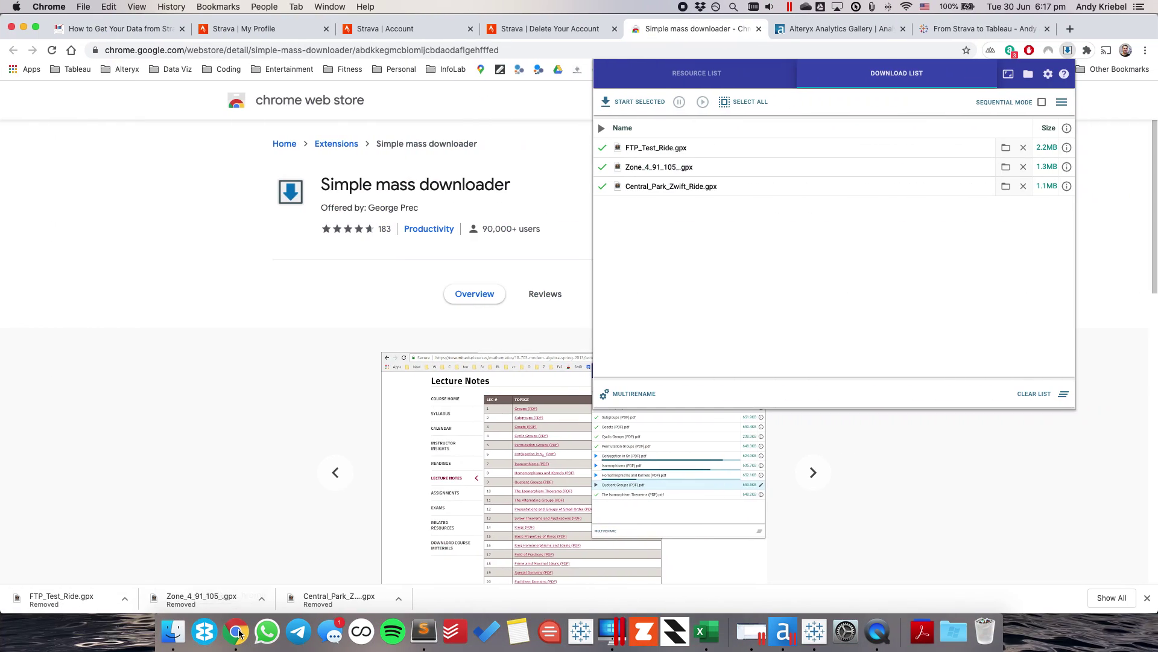
View the Strava Route Maps workflow in Alteryx Gallery, then return to the blog post
{"action": "left_click", "coordinate": [835, 31]}
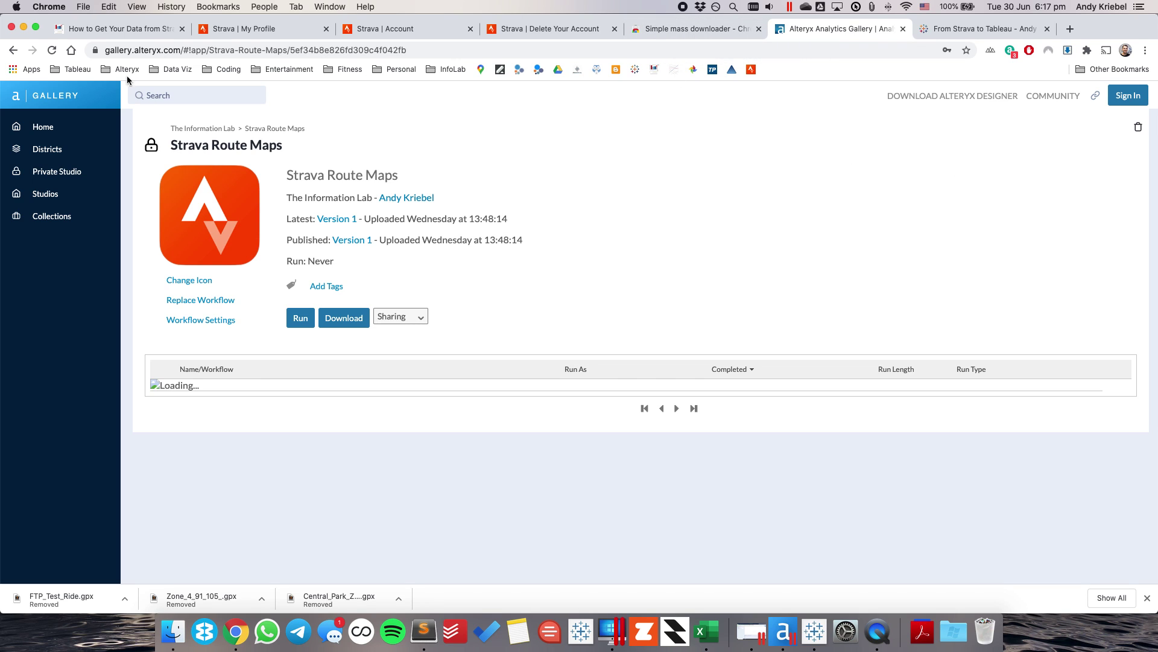
{"action": "left_click", "coordinate": [128, 31]}
{"action": "scroll", "coordinate": [307, 385], "scroll_direction": "down", "scroll_amount": 5}
{"action": "scroll", "coordinate": [307, 385], "scroll_direction": "down", "scroll_amount": 20}
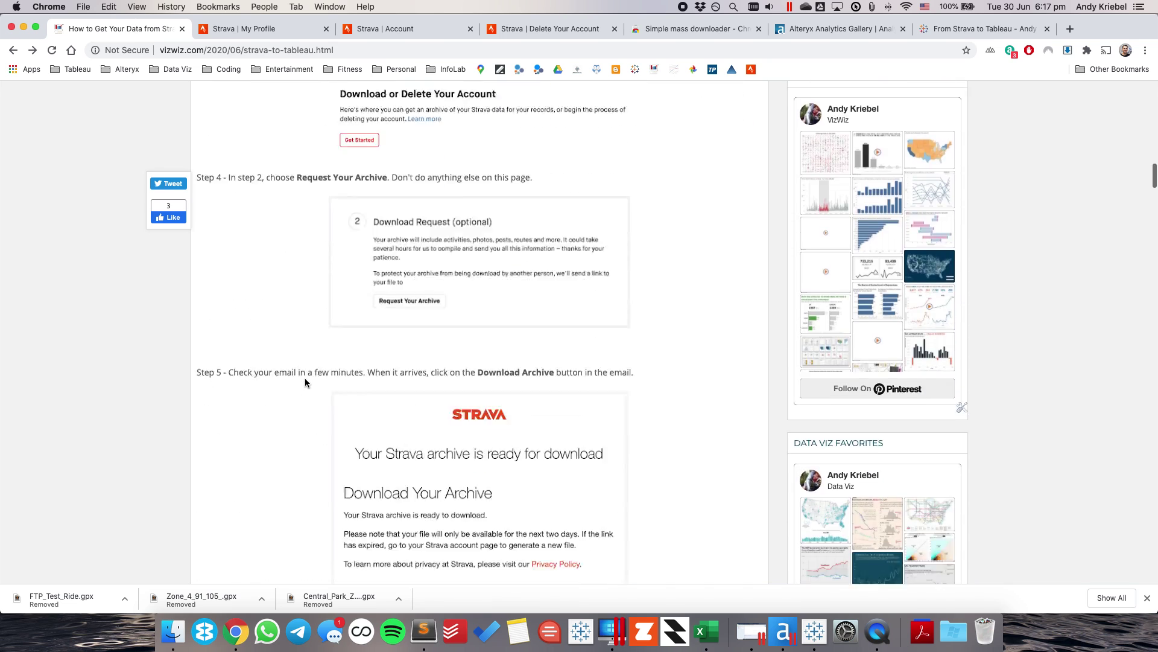
{"action": "scroll", "coordinate": [302, 378], "scroll_direction": "down", "scroll_amount": 20}
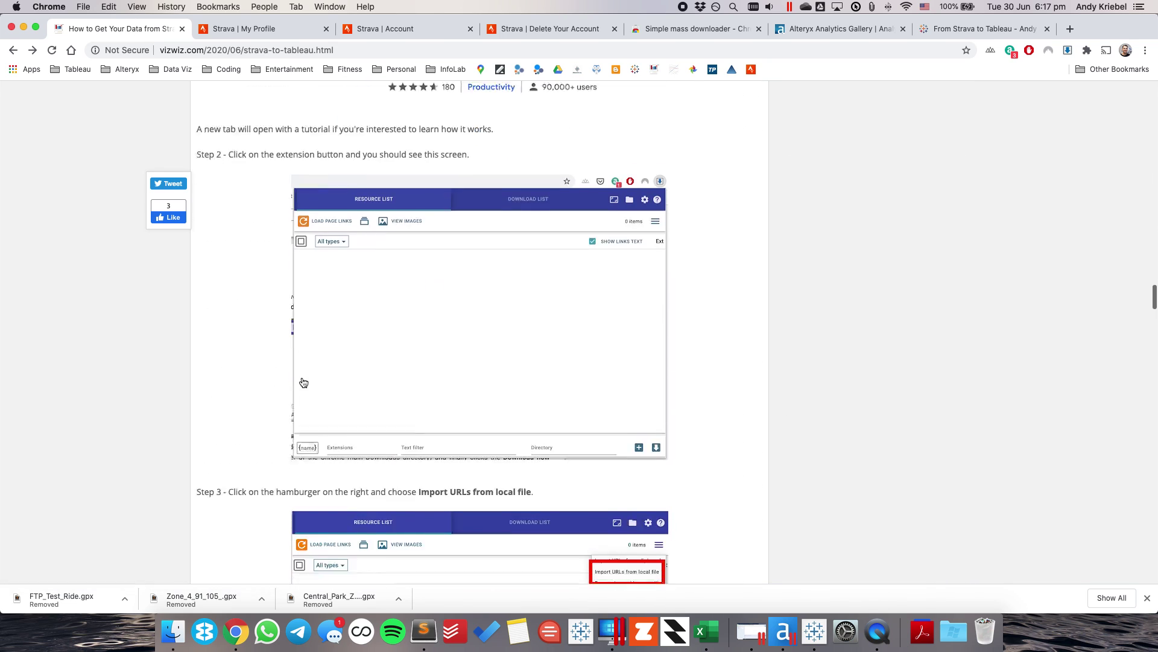
{"action": "scroll", "coordinate": [304, 382], "scroll_direction": "down", "scroll_amount": 10}
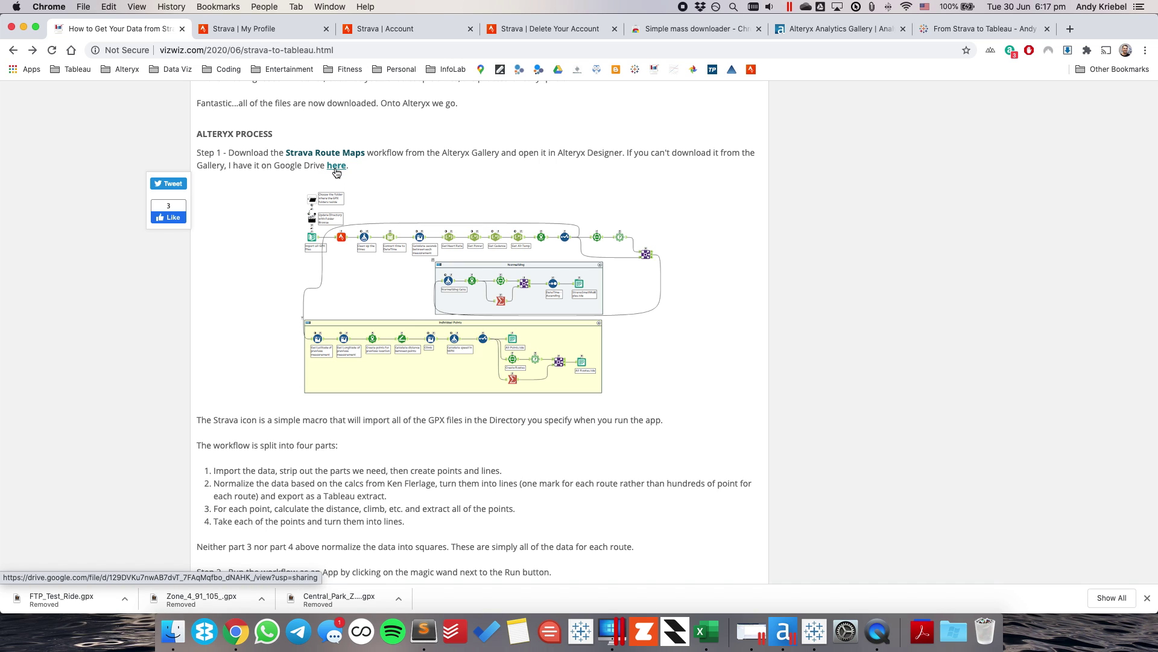
{"action": "left_click", "coordinate": [809, 29]}
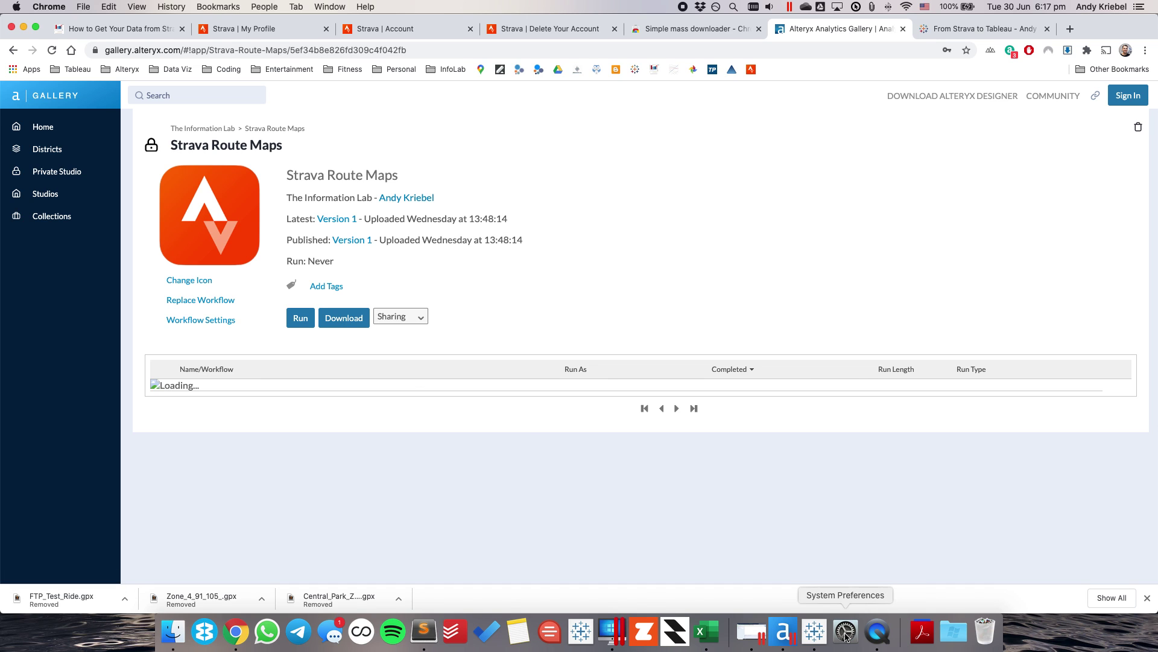
Open the Strava+Route+Maps package from Downloads, import its workflow and macros, and load it
{"action": "left_click", "coordinate": [786, 631]}
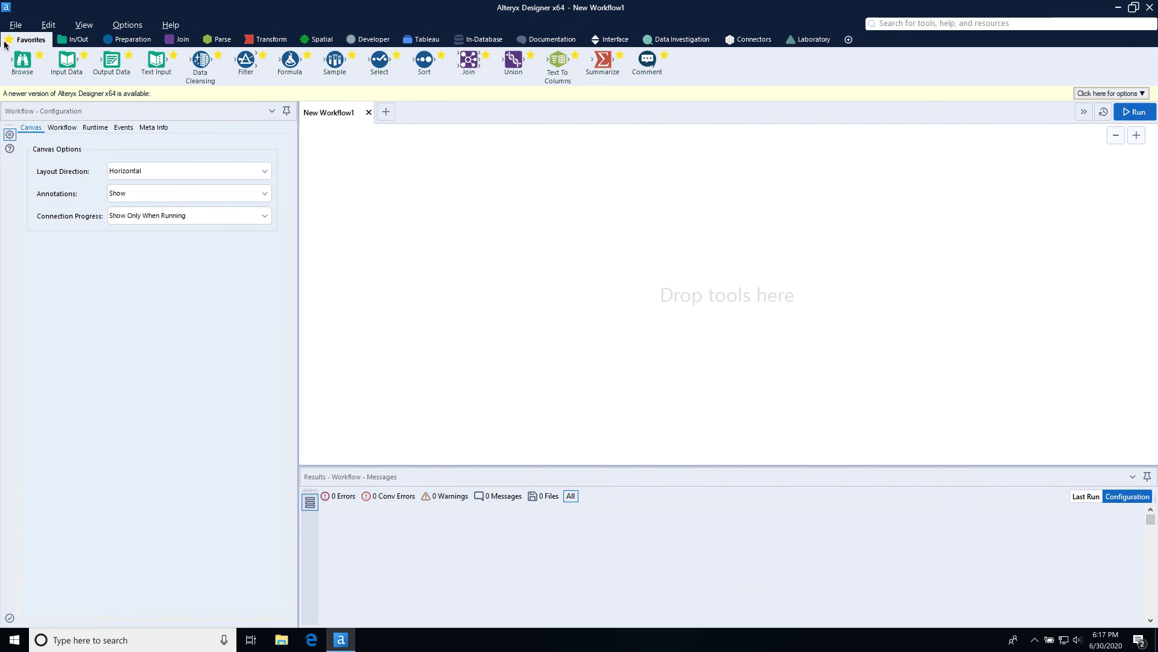
{"action": "left_click", "coordinate": [19, 26]}
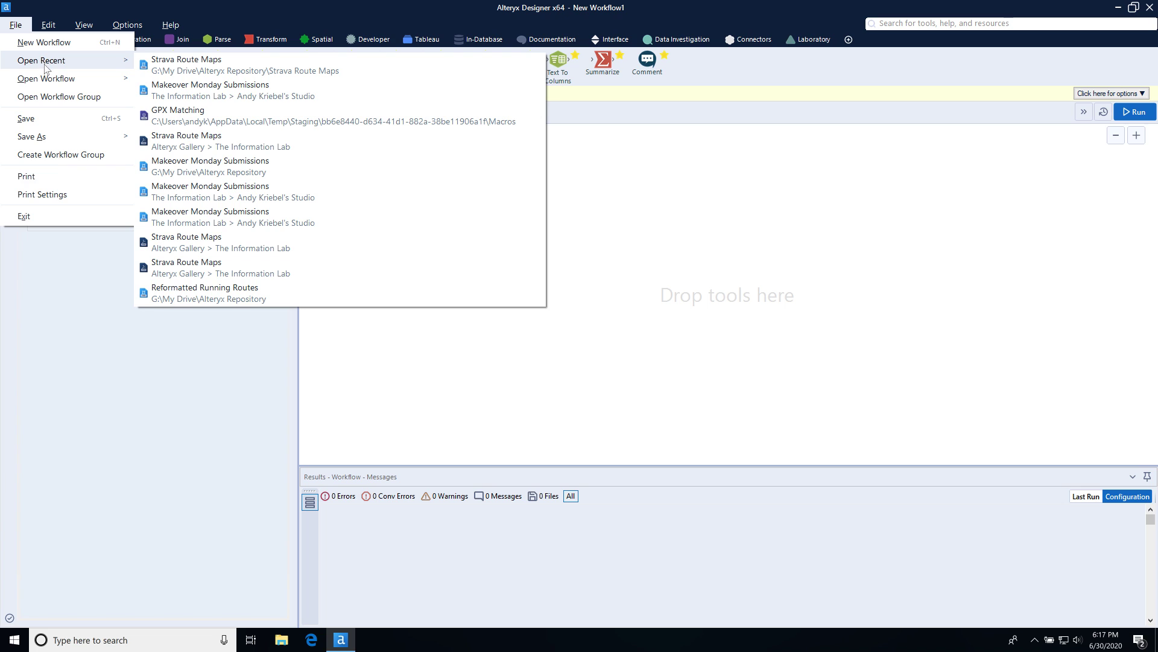
{"action": "mouse_move", "coordinate": [50, 78]}
{"action": "left_click", "coordinate": [164, 85]}
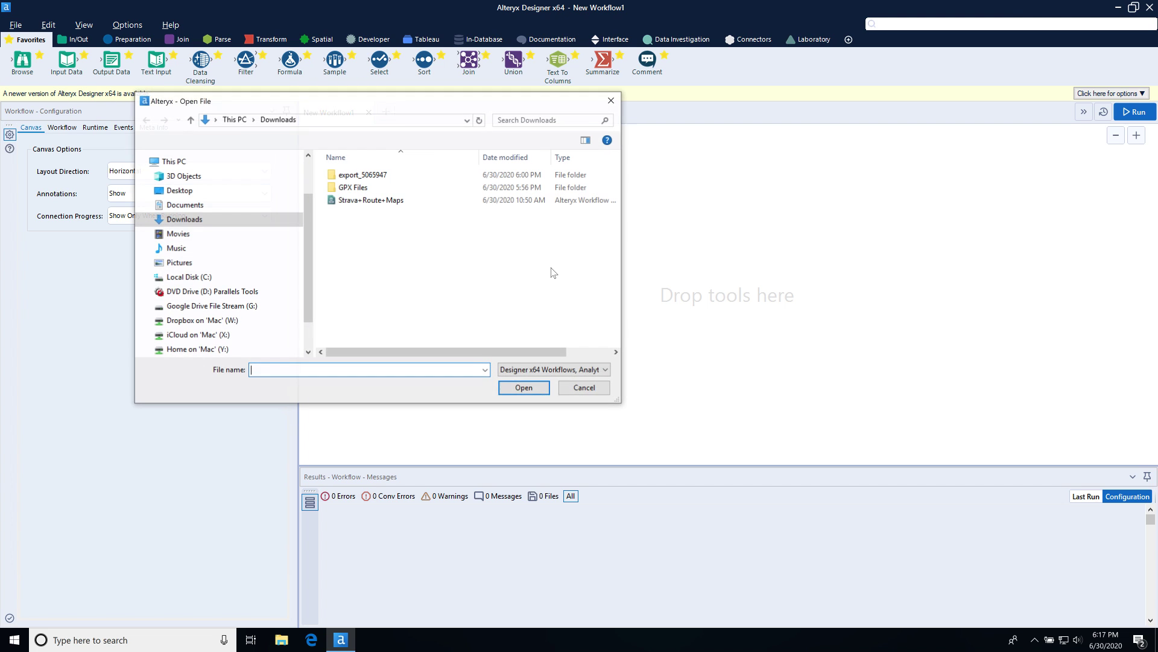
{"action": "left_click", "coordinate": [365, 201]}
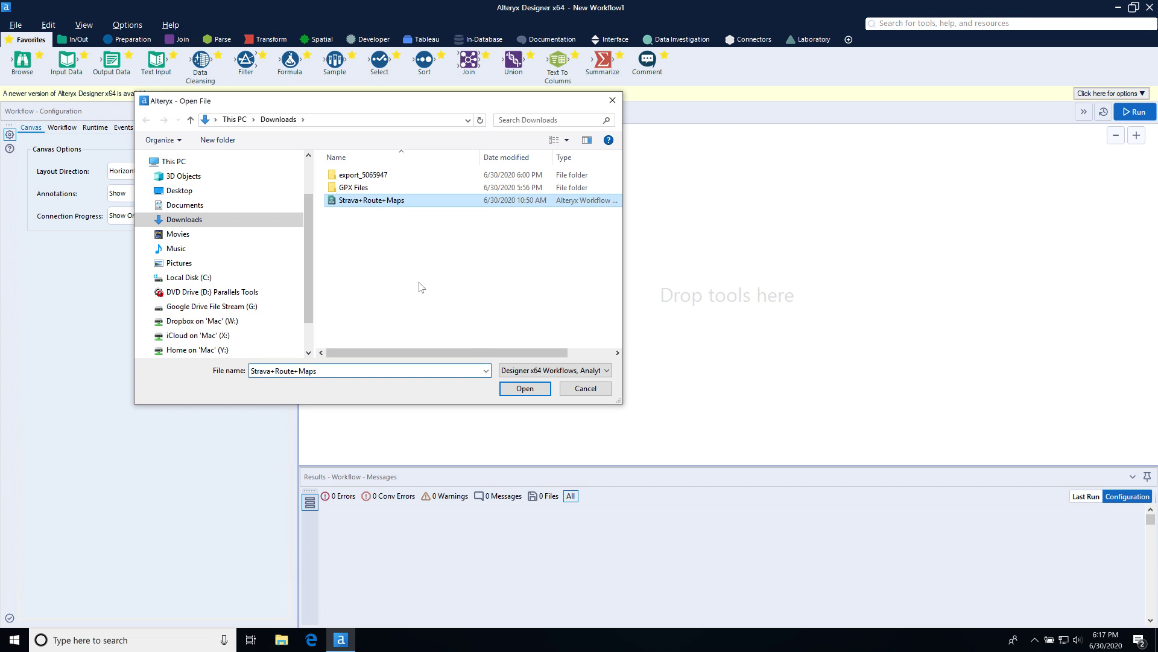
{"action": "left_click", "coordinate": [525, 388]}
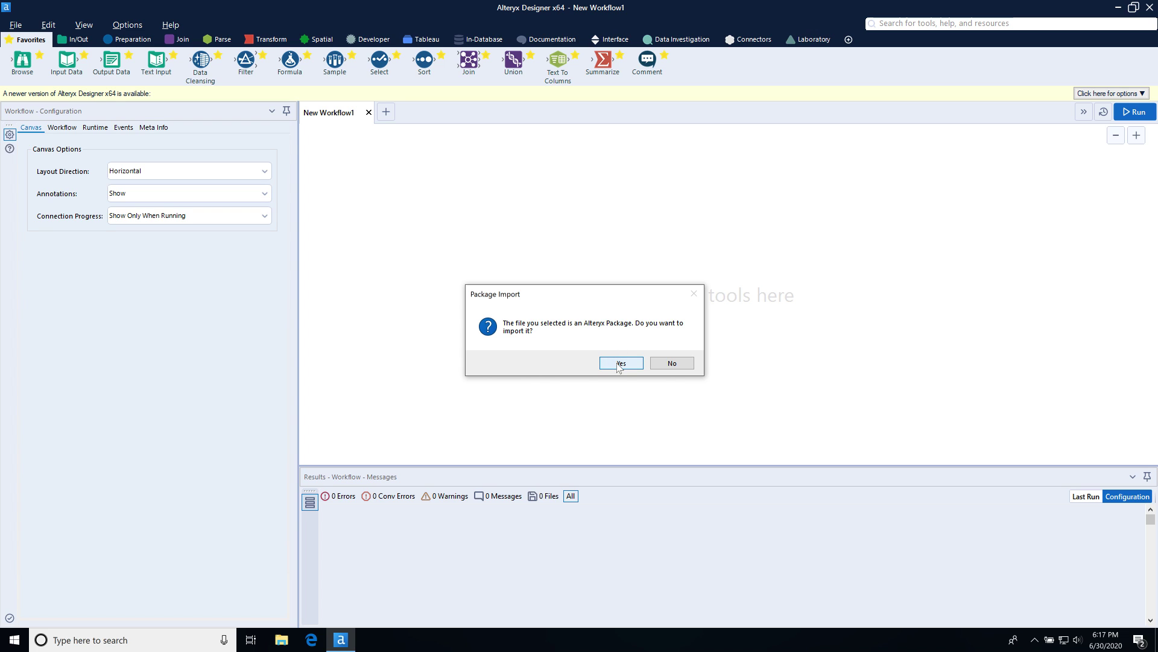
{"action": "left_click", "coordinate": [620, 363]}
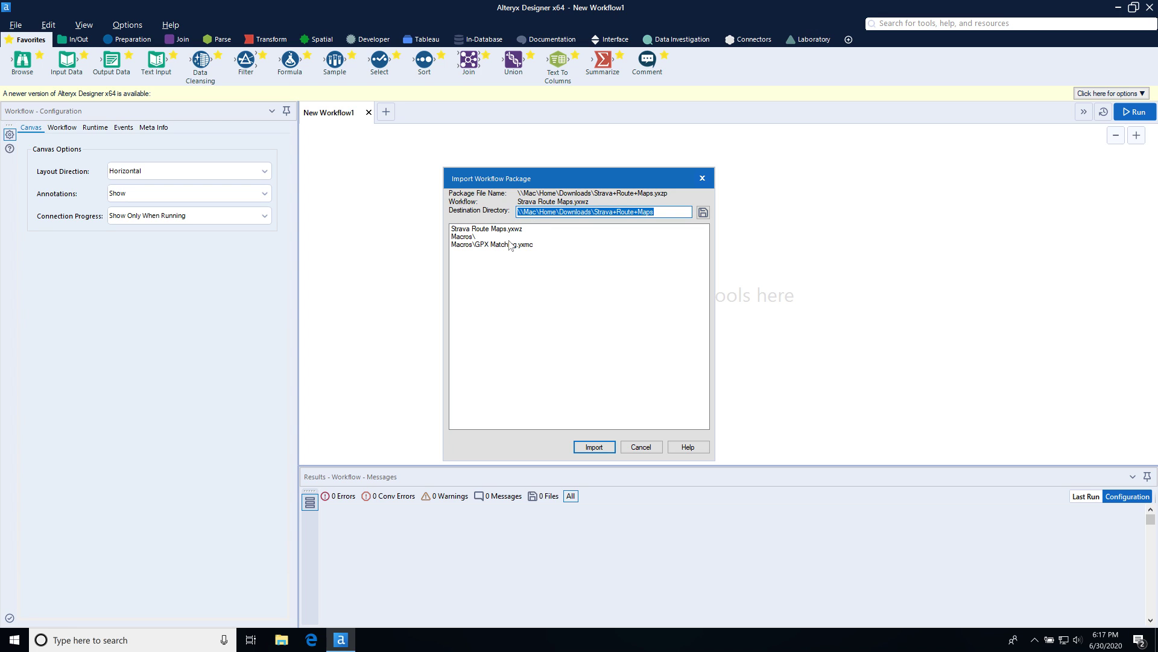
{"action": "left_click", "coordinate": [594, 447]}
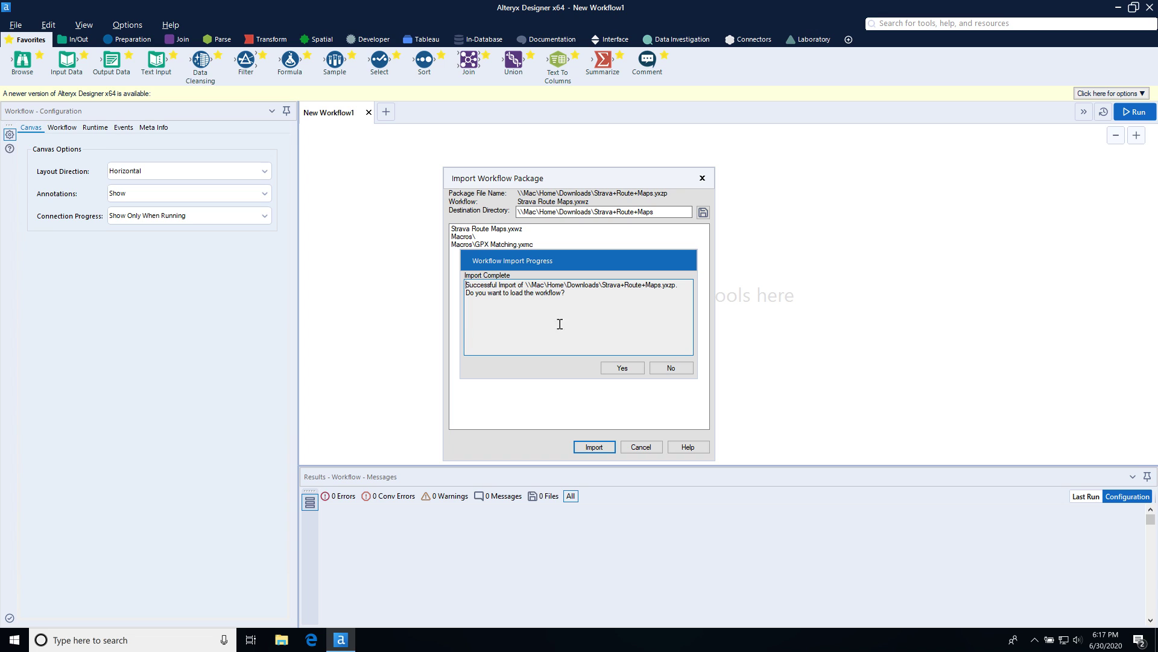
{"action": "left_click", "coordinate": [630, 369]}
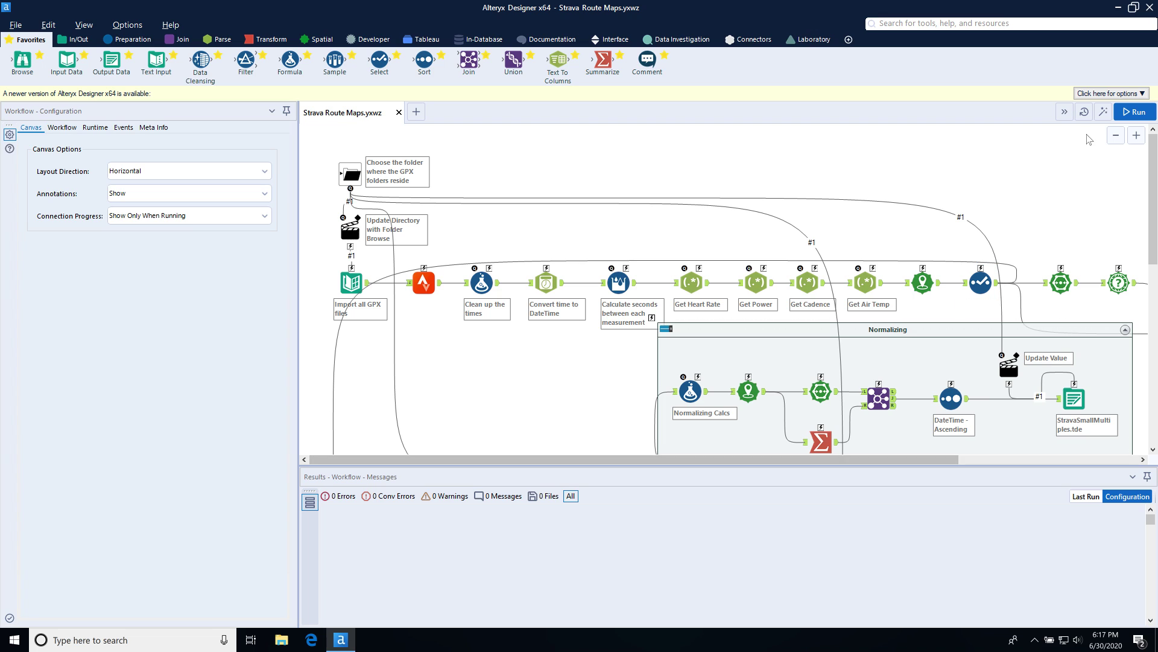
Zoom out the canvas and hide the Results pane to show the whole workflow
{"action": "left_click", "coordinate": [1116, 136]}
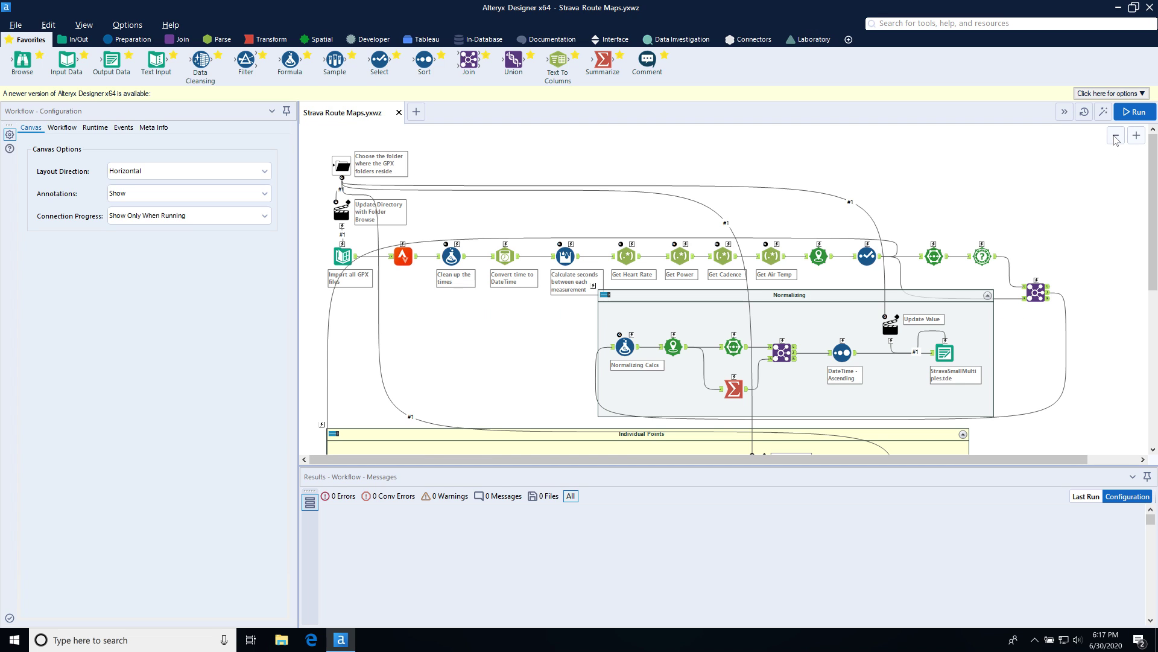
{"action": "left_click", "coordinate": [1133, 477]}
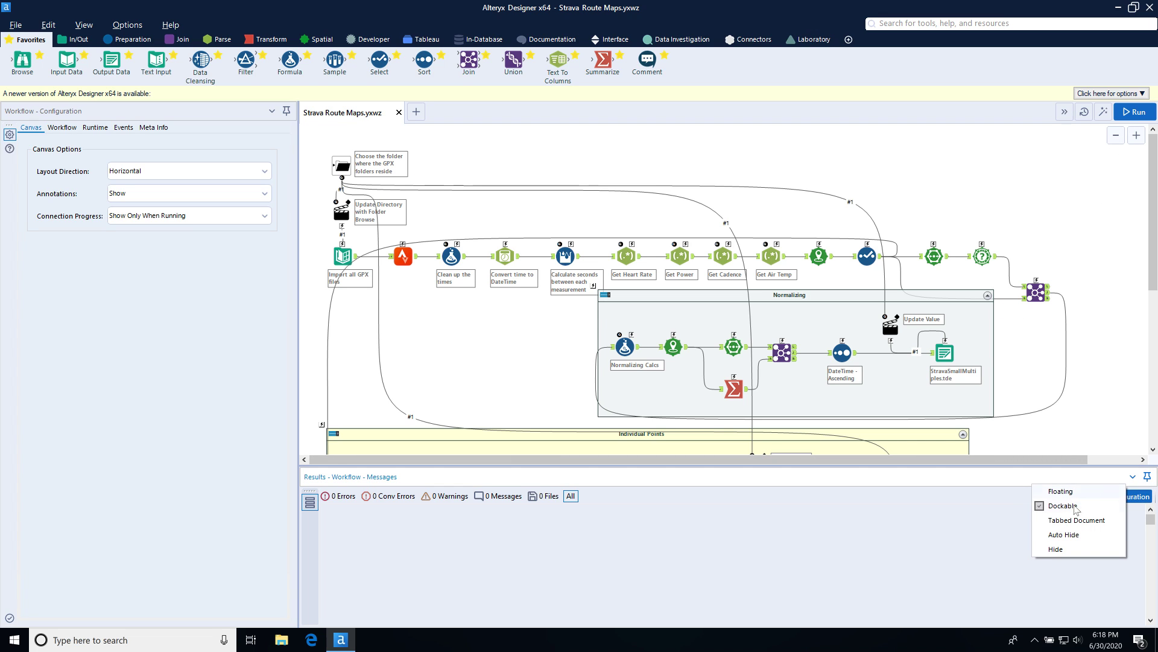
{"action": "left_click", "coordinate": [1060, 550]}
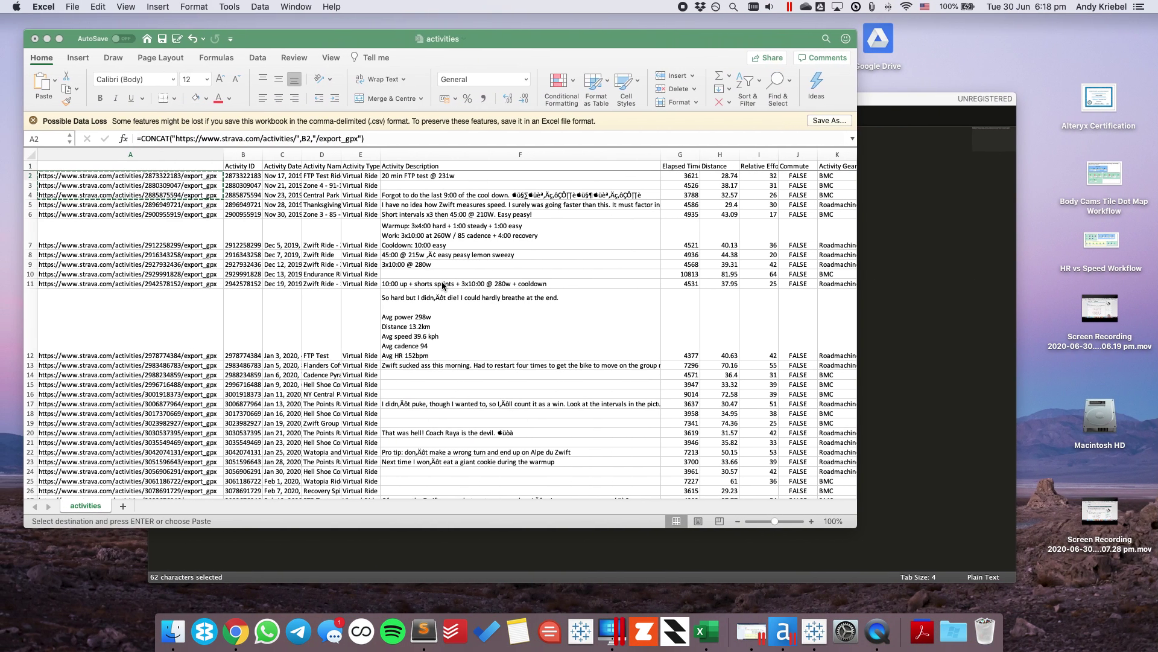
Open the first GPX file in Sublime Text, check its power, heart-rate and cadence values, then close it
{"action": "left_click", "coordinate": [173, 631]}
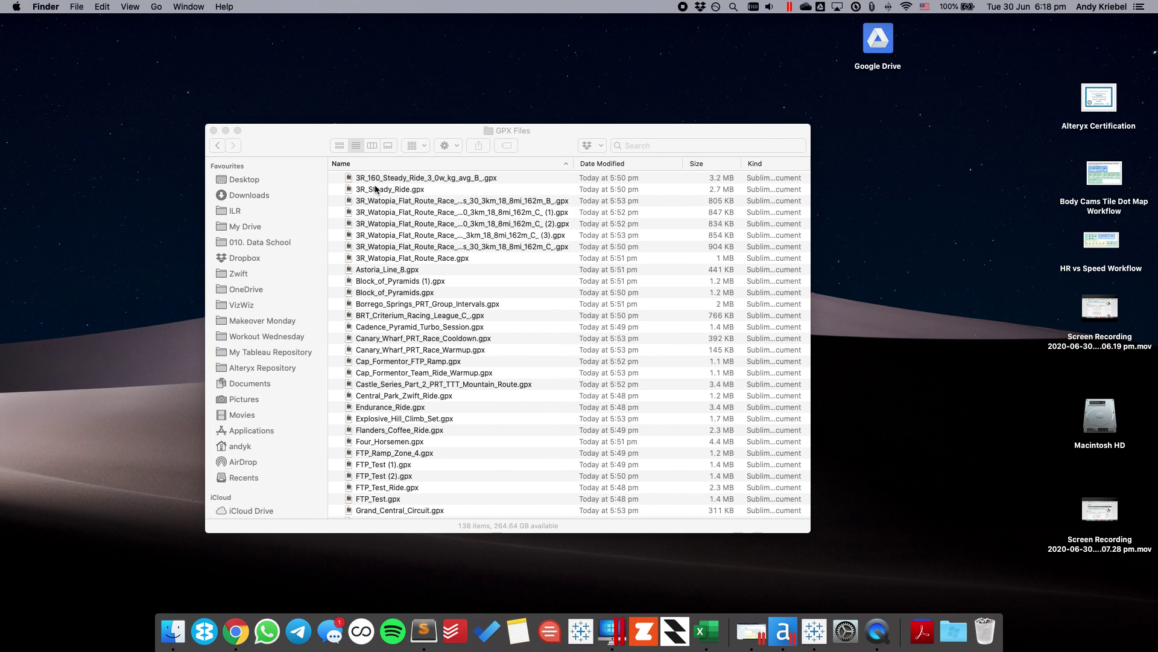
{"action": "double_click", "coordinate": [376, 178]}
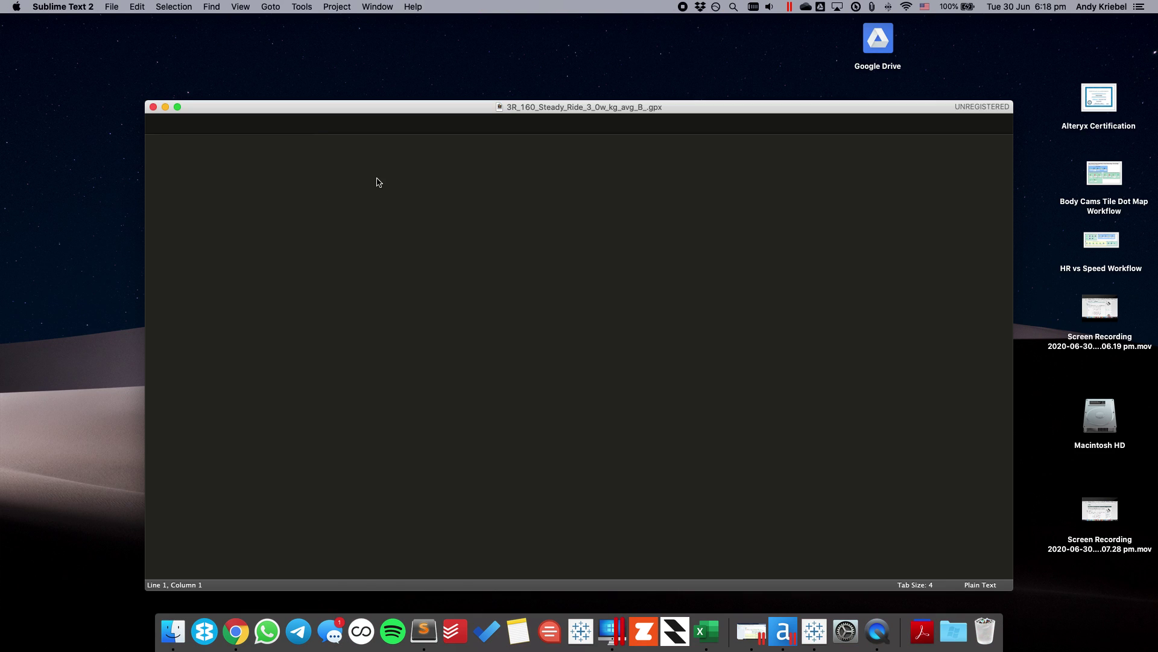
{"action": "scroll", "coordinate": [462, 391], "scroll_direction": "down", "scroll_amount": 5}
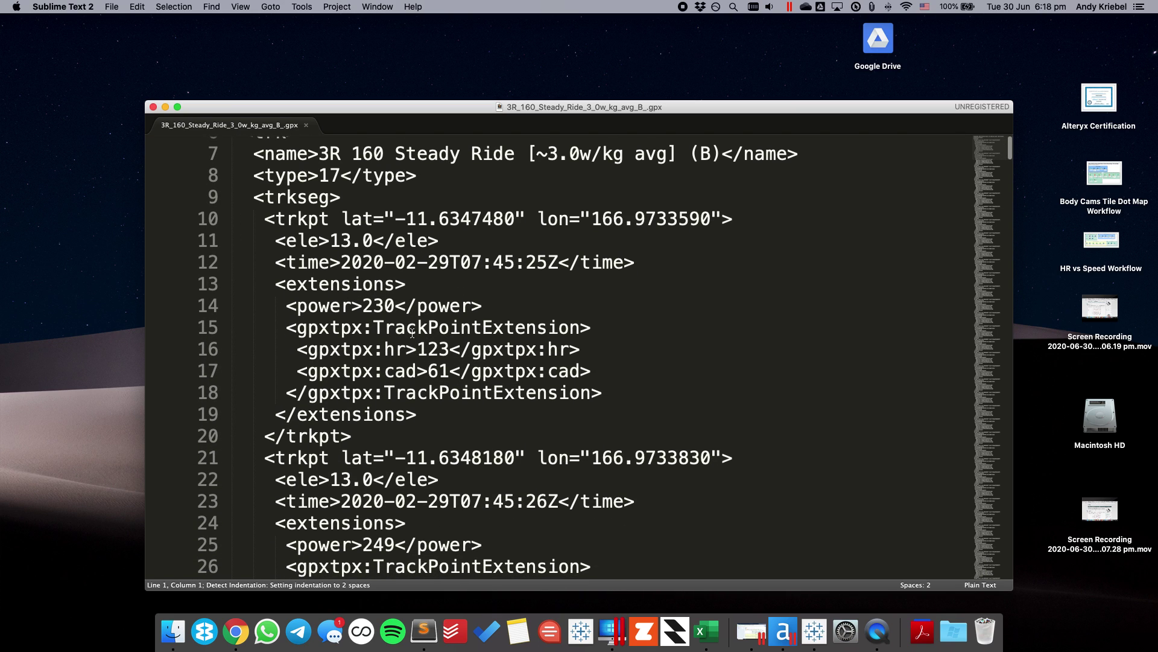
{"action": "left_click_drag", "start_coordinate": [363, 306], "coordinate": [384, 306]}
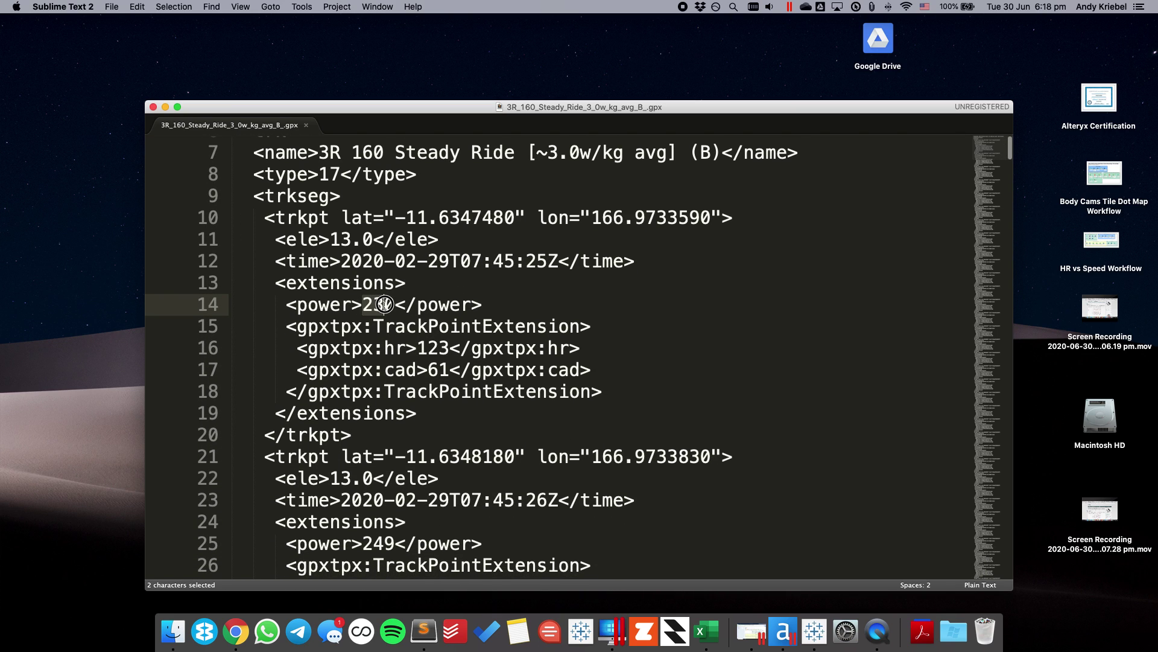
{"action": "left_click", "coordinate": [417, 350]}
{"action": "left_click_drag", "start_coordinate": [429, 371], "coordinate": [439, 371]}
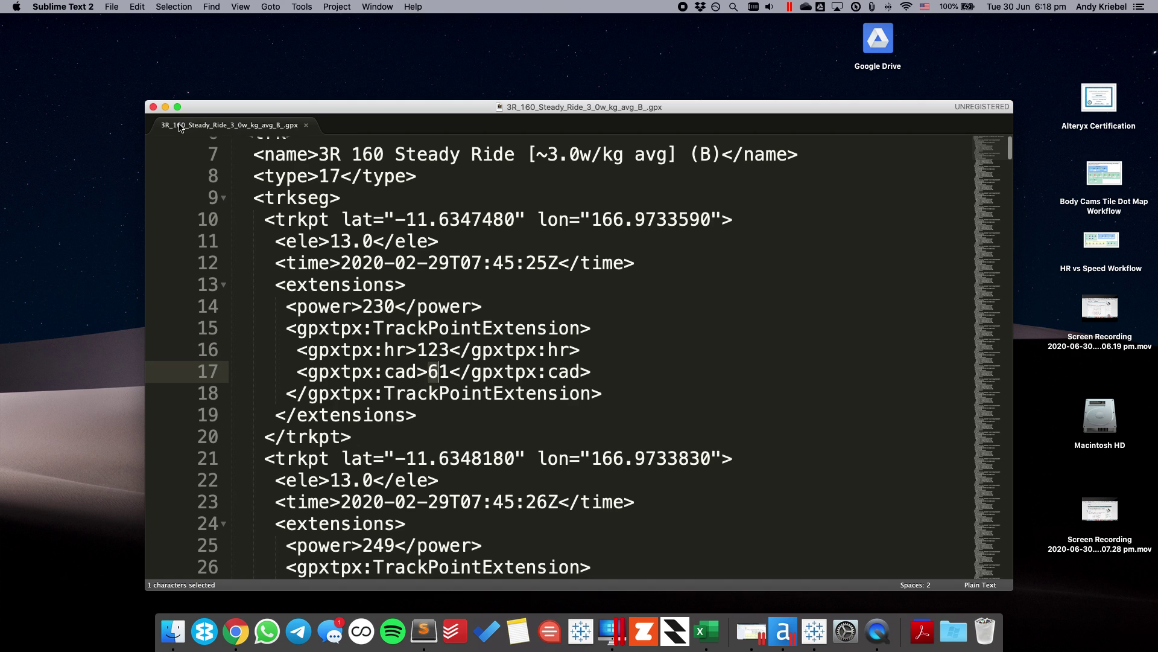
{"action": "left_click", "coordinate": [153, 107]}
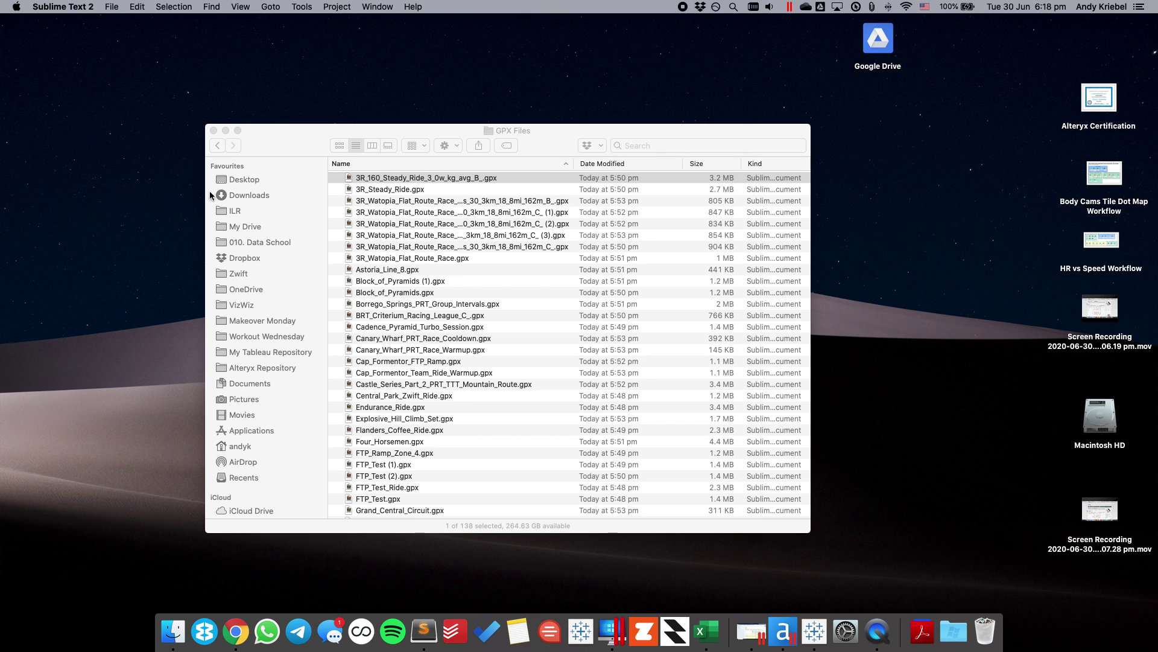
Back in Alteryx, inspect the Create Points tool and scroll through the workflow's tools
{"action": "left_click", "coordinate": [783, 630]}
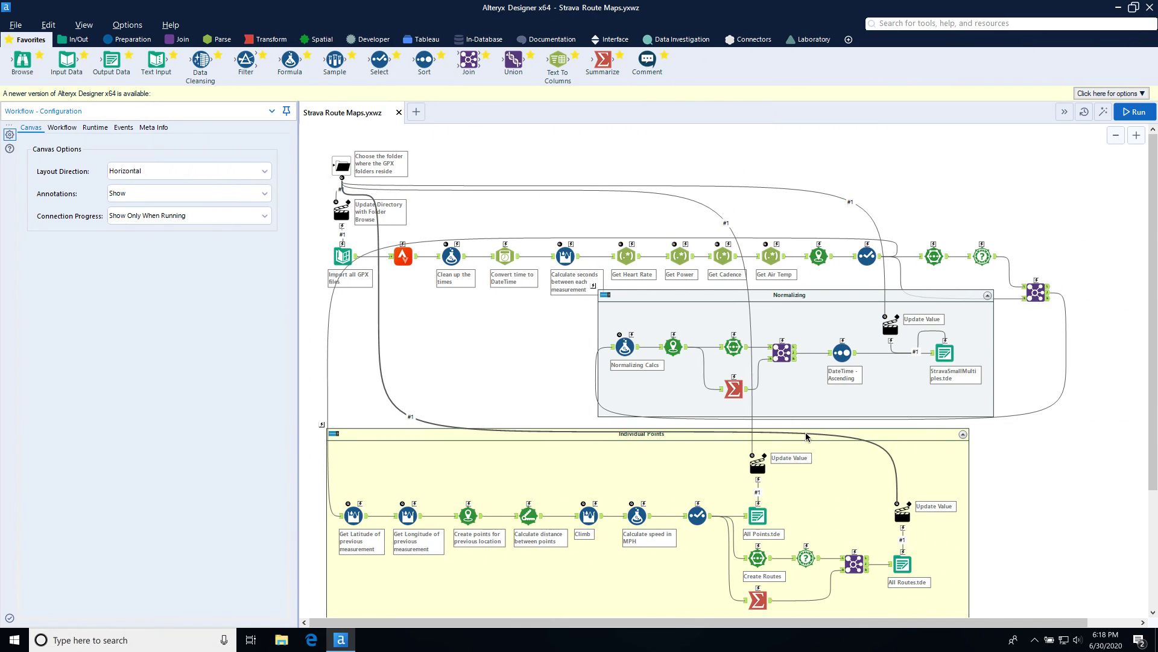
{"action": "left_click", "coordinate": [819, 257]}
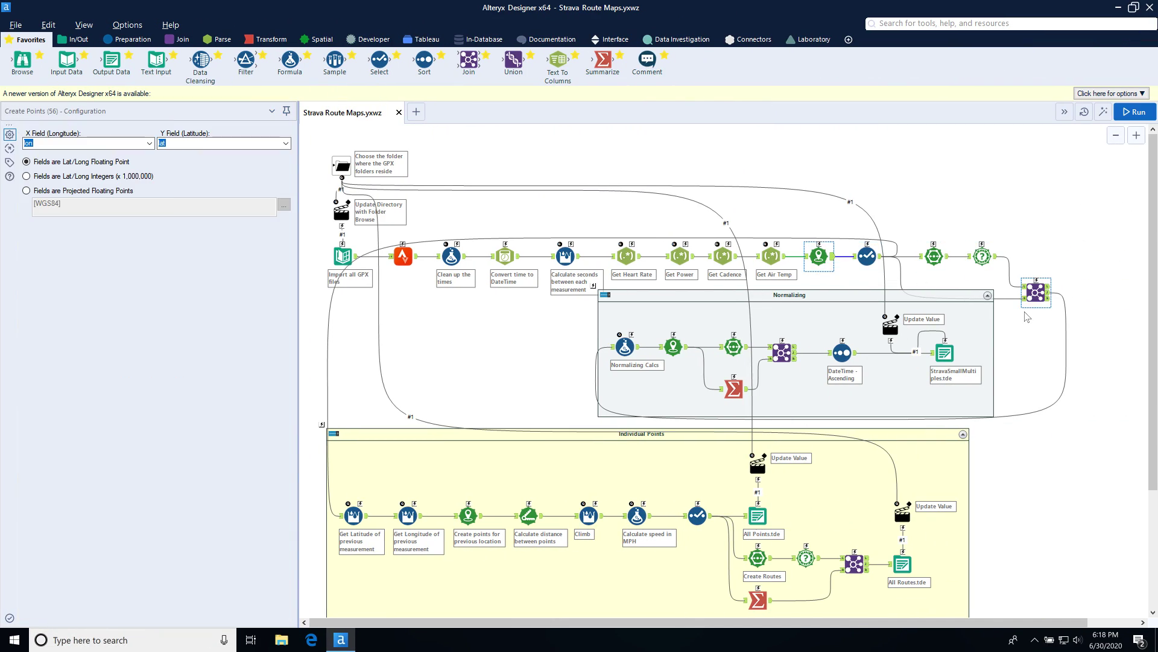
{"action": "scroll", "coordinate": [961, 438], "scroll_direction": "down", "scroll_amount": 1}
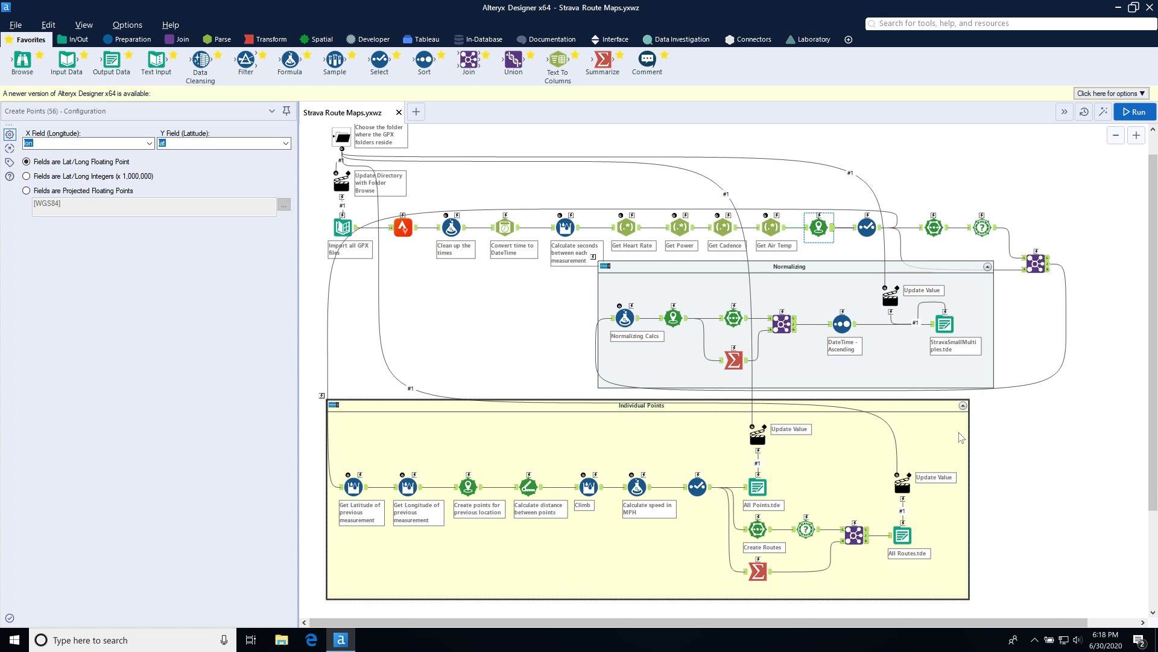
{"action": "scroll", "coordinate": [961, 437], "scroll_direction": "down", "scroll_amount": 1}
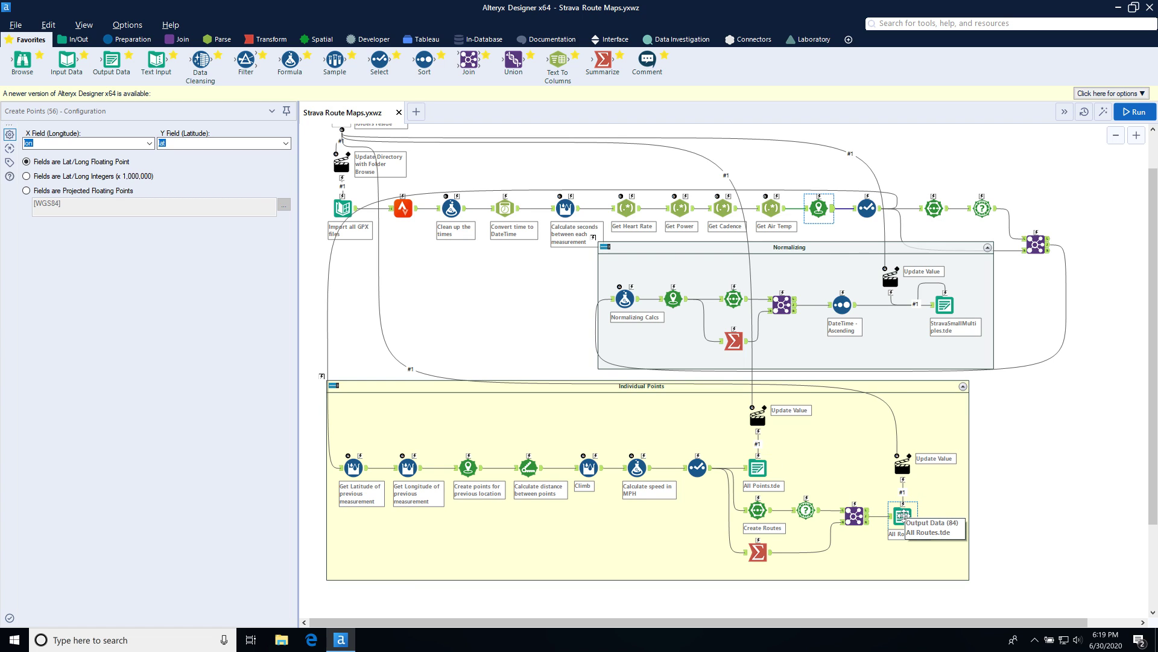
Run the workflow as an analytic app with This PC > Downloads > GPX Files as the source folder
{"action": "left_click", "coordinate": [1104, 112]}
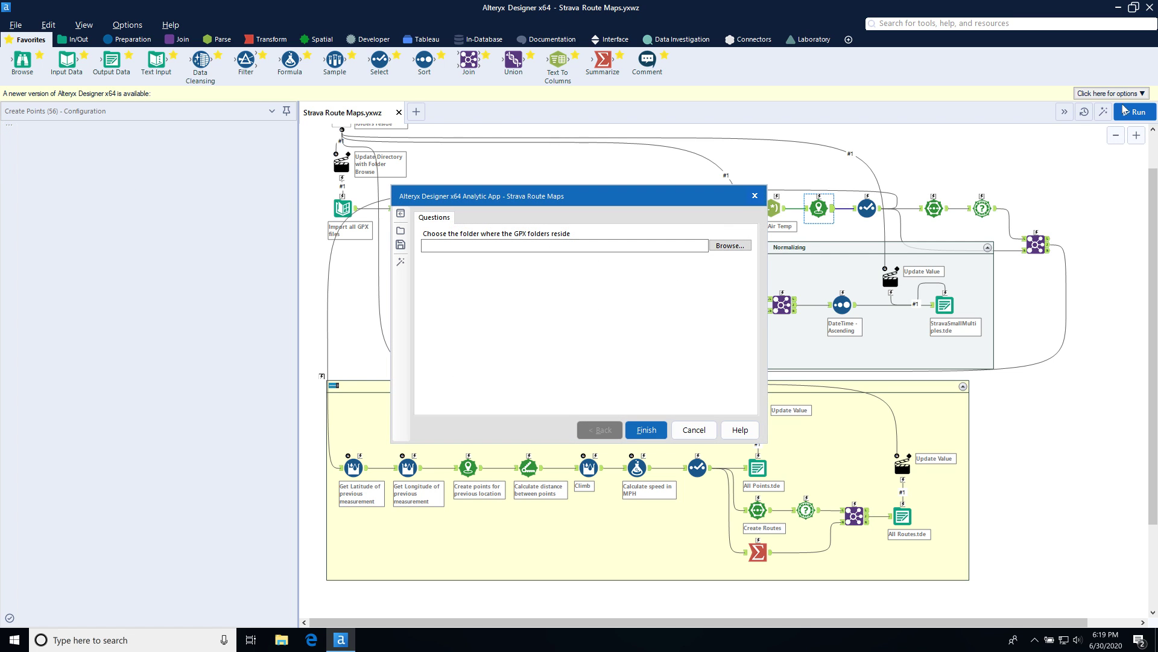
{"action": "left_click", "coordinate": [730, 246]}
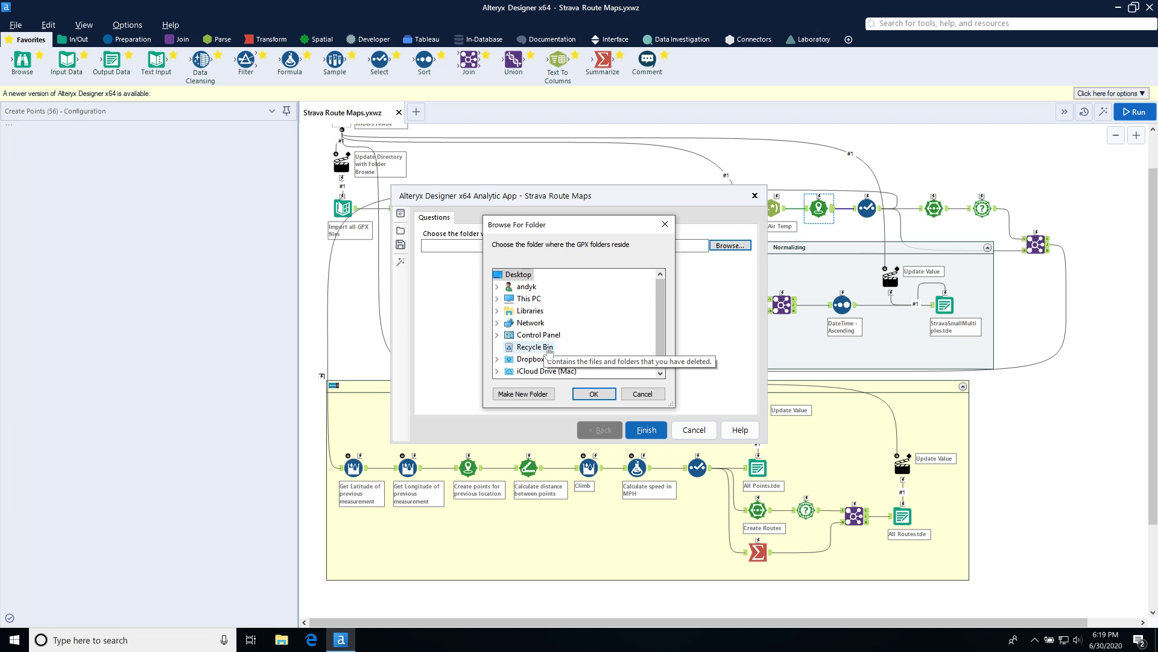
{"action": "left_click", "coordinate": [659, 357]}
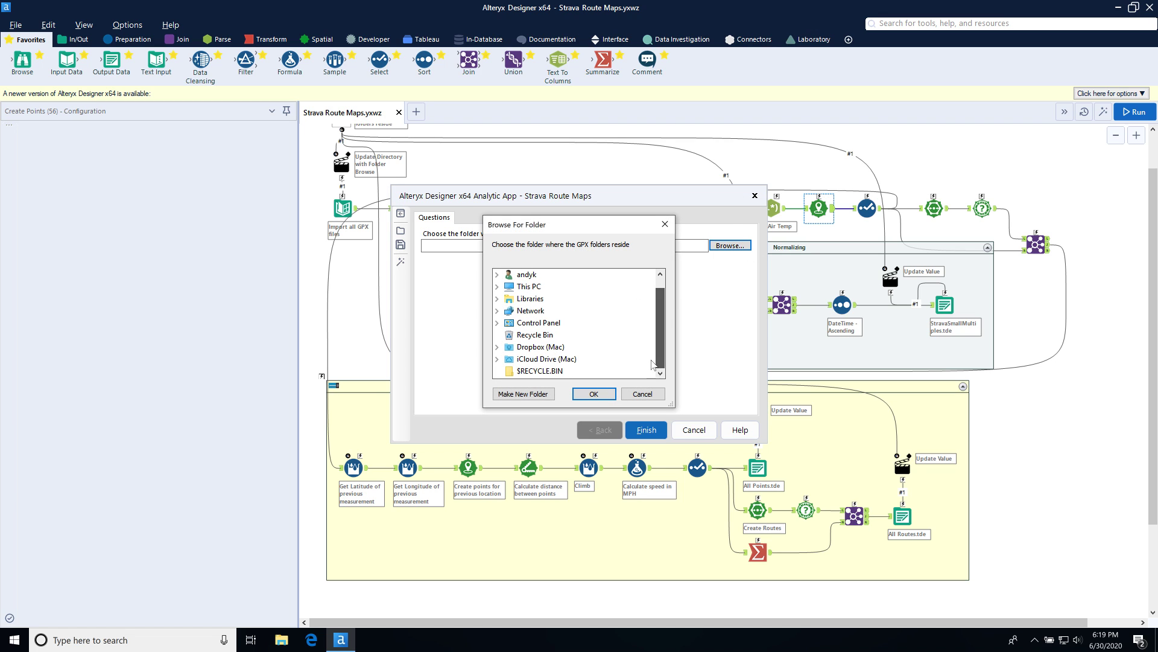
{"action": "left_click", "coordinate": [498, 287]}
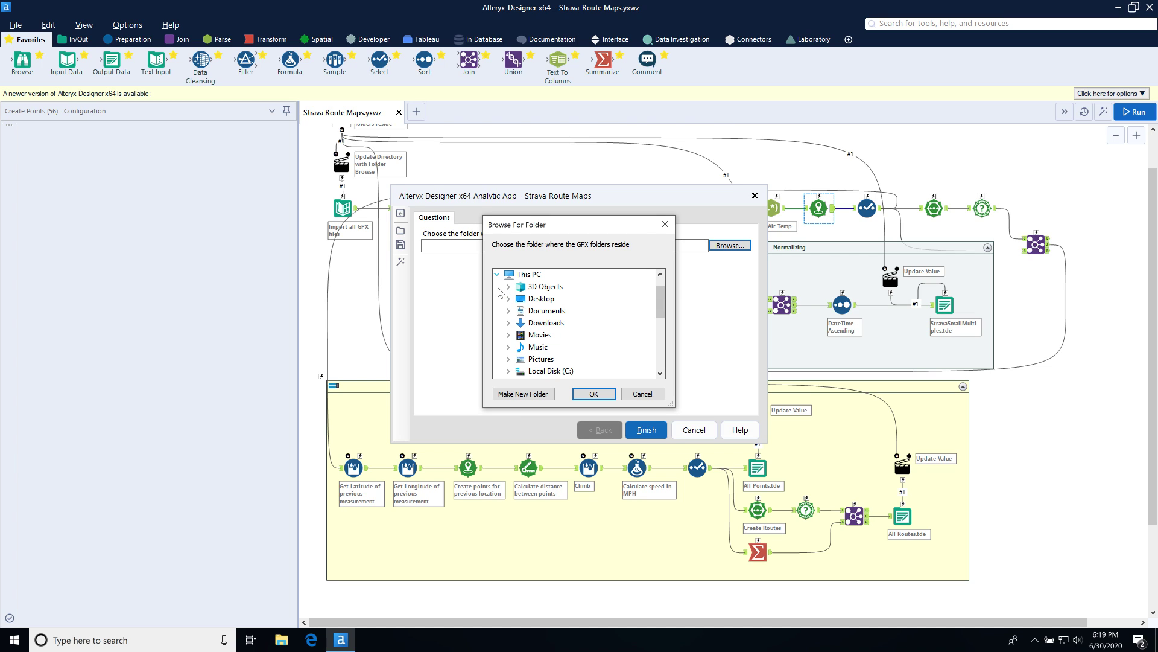
{"action": "left_click", "coordinate": [509, 322]}
{"action": "left_click", "coordinate": [553, 347]}
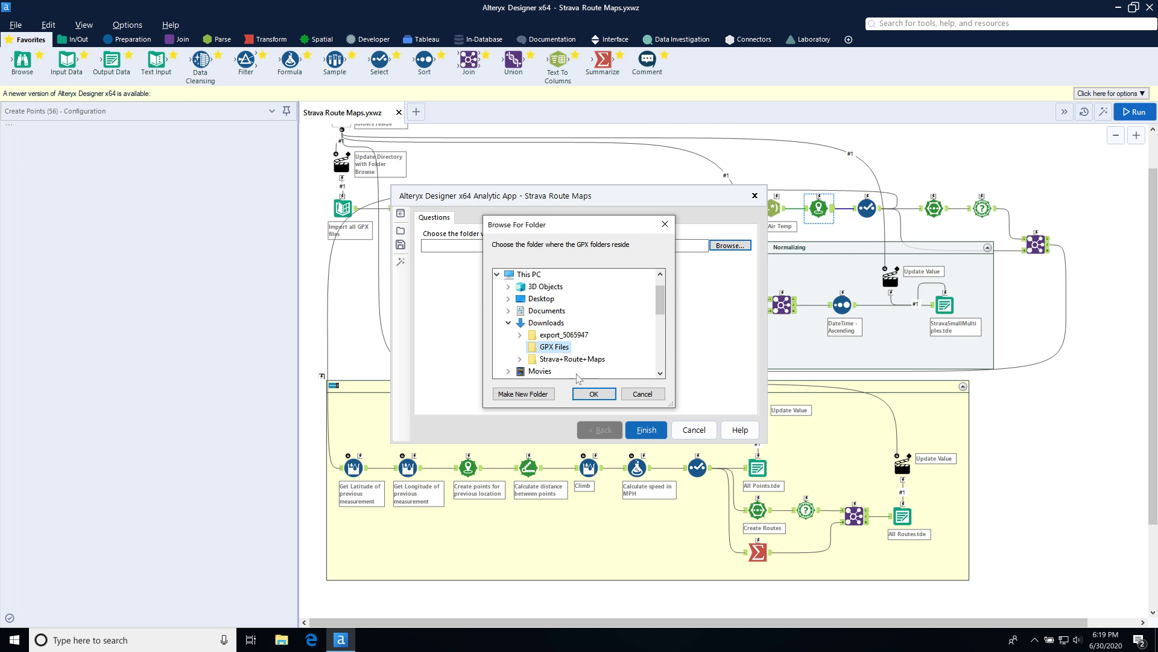
{"action": "left_click", "coordinate": [601, 396]}
Run the app on GPX Files, then untick all output files, close the results and exit the app
{"action": "left_click", "coordinate": [651, 430]}
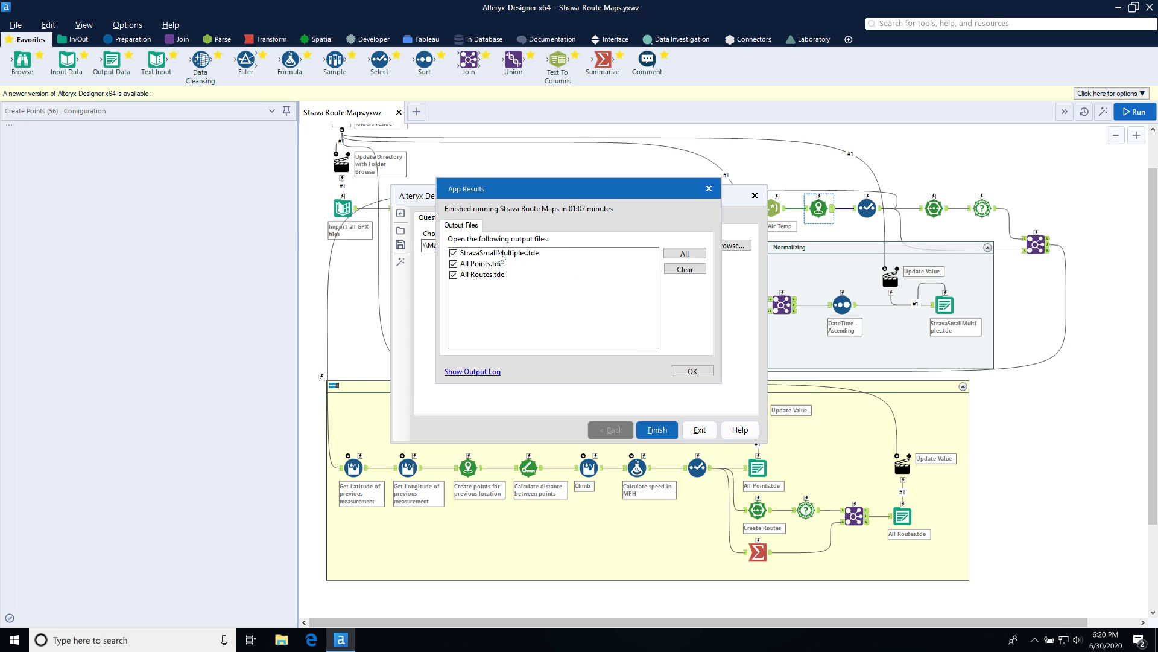
{"action": "left_click", "coordinate": [684, 269]}
{"action": "left_click", "coordinate": [692, 370]}
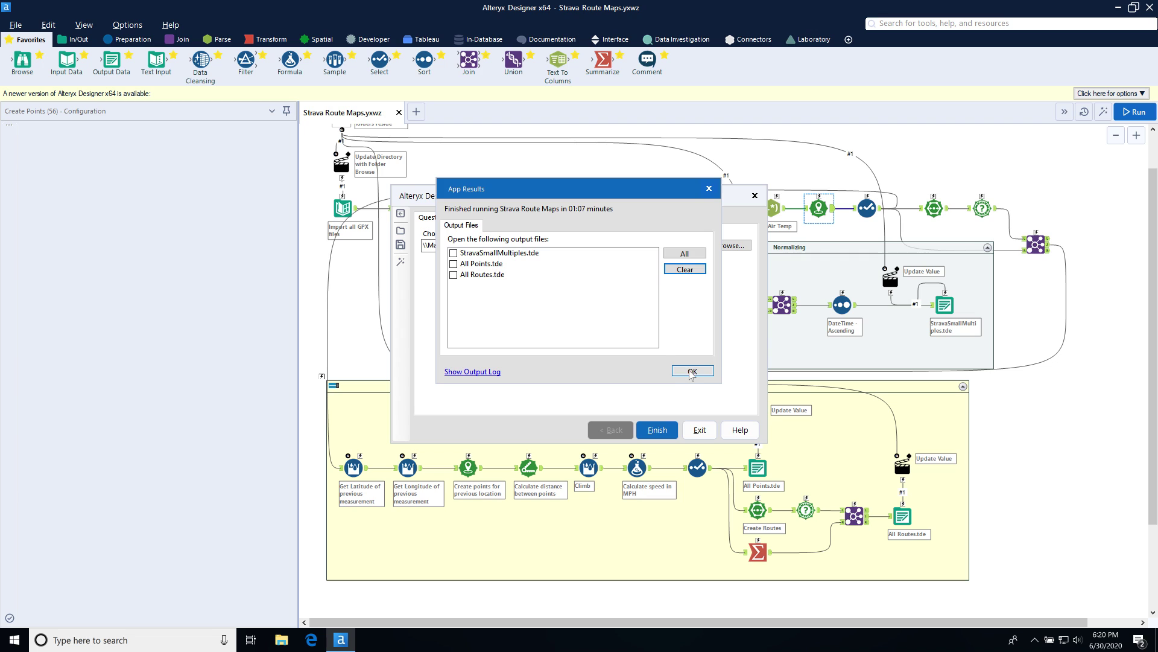
{"action": "left_click", "coordinate": [695, 431]}
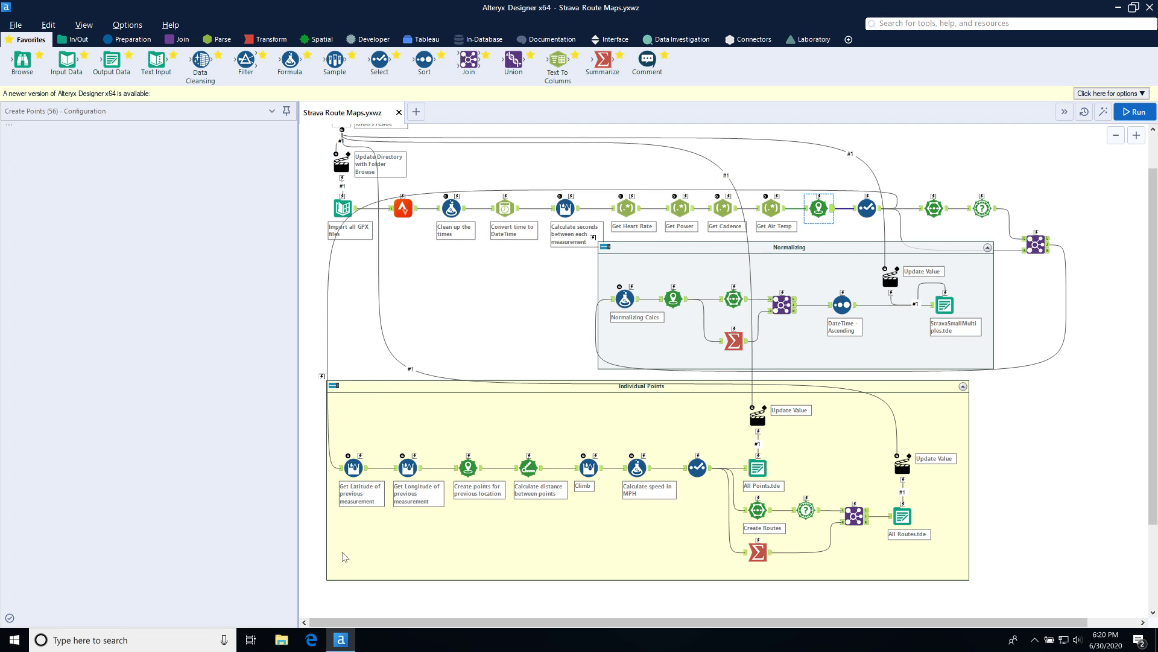
Check the published From Strava to Tableau viz in Chrome, then view the new extracts in GPX Files
{"action": "key", "text": "ctrl+Left"}
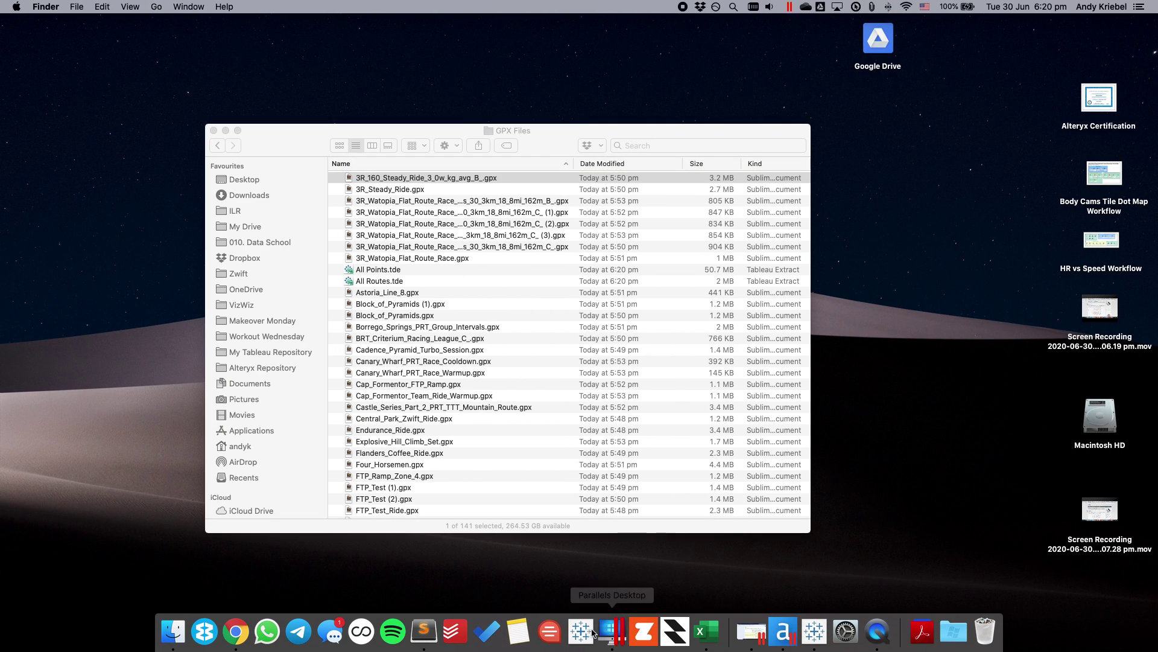
{"action": "left_click", "coordinate": [236, 631]}
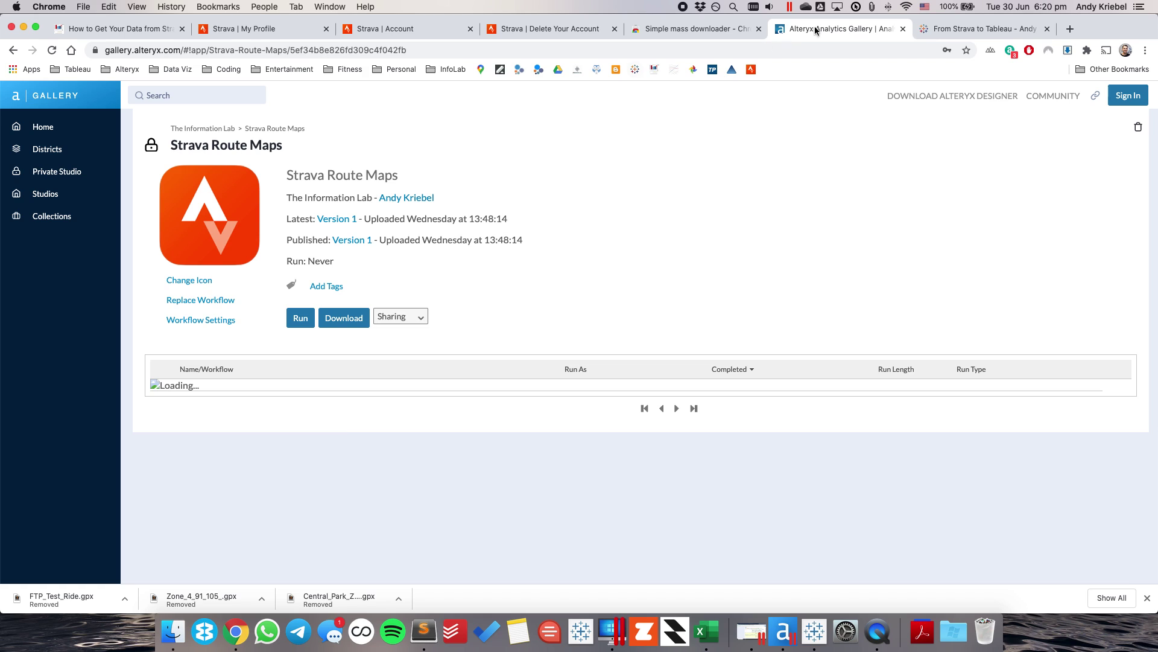
{"action": "left_click", "coordinate": [941, 30]}
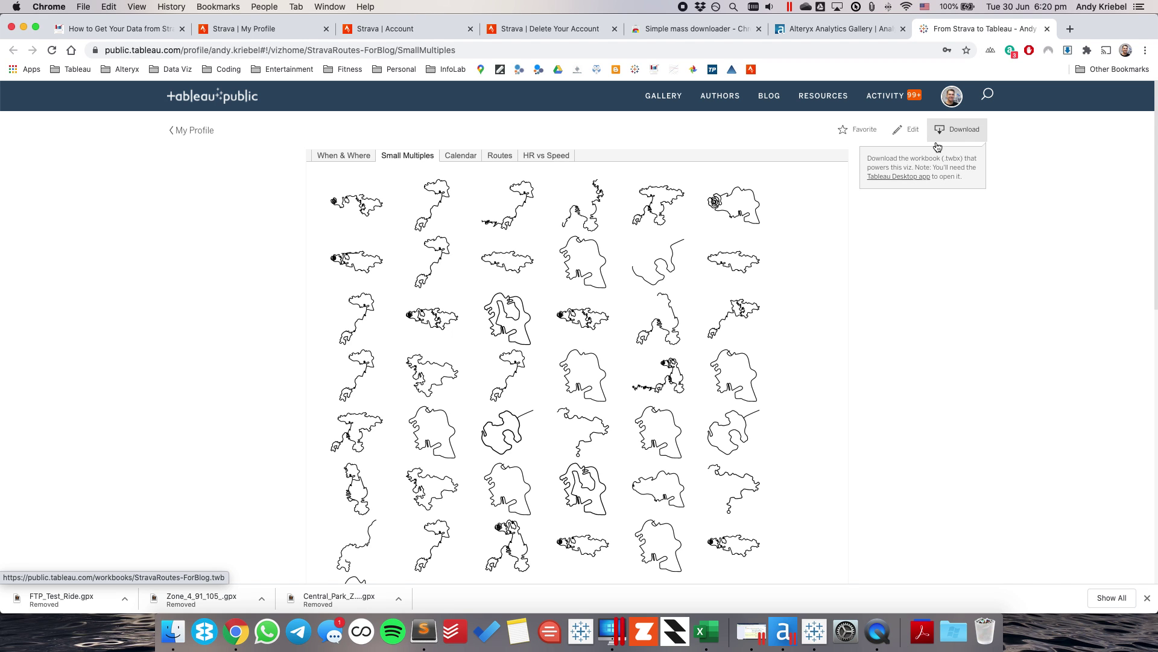
{"action": "left_click", "coordinate": [173, 631]}
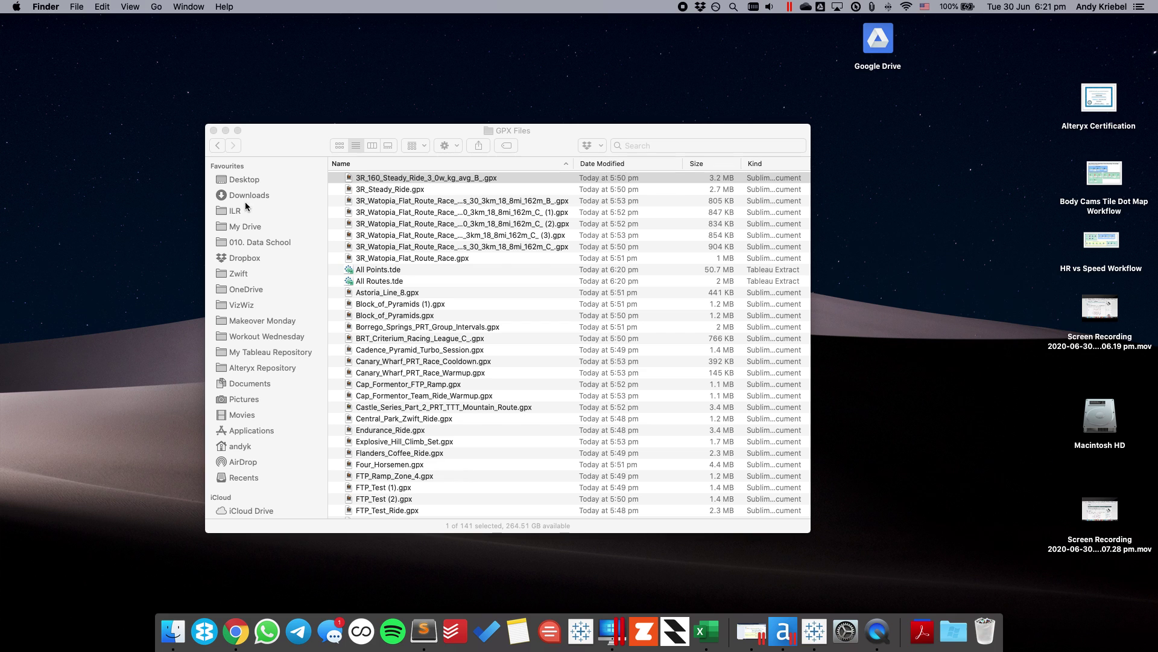
Show the Downloads folder in Finder, then return to the Tableau workbook's Heart Rate vs. Speed view
{"action": "left_click", "coordinate": [248, 196]}
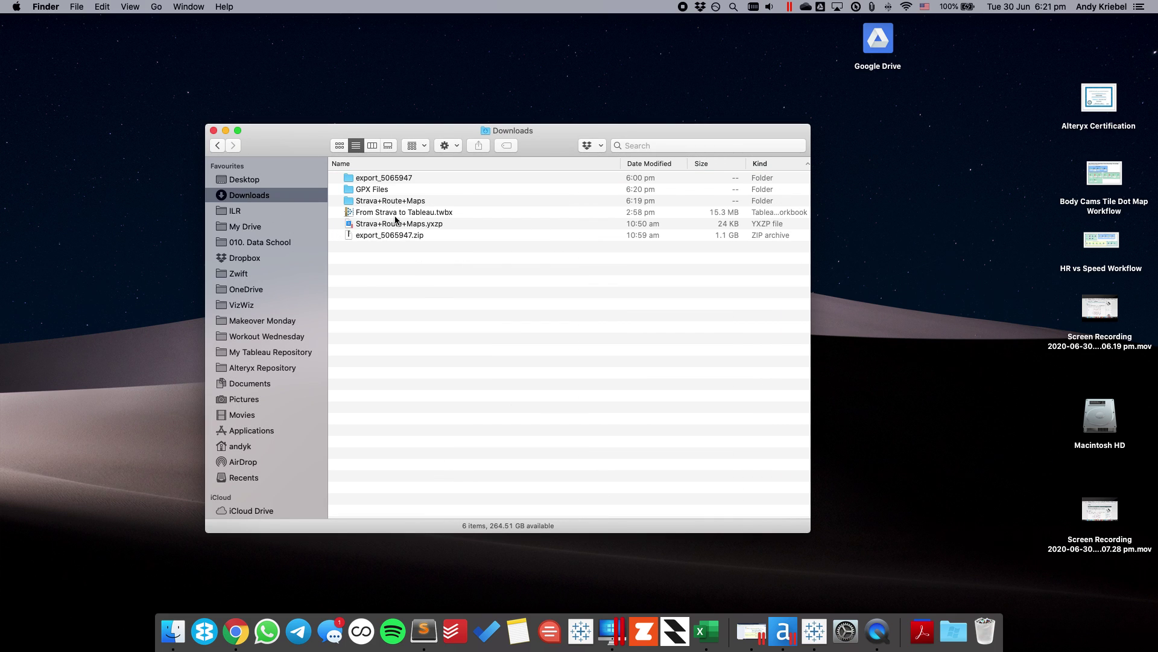
{"action": "left_click", "coordinate": [814, 631]}
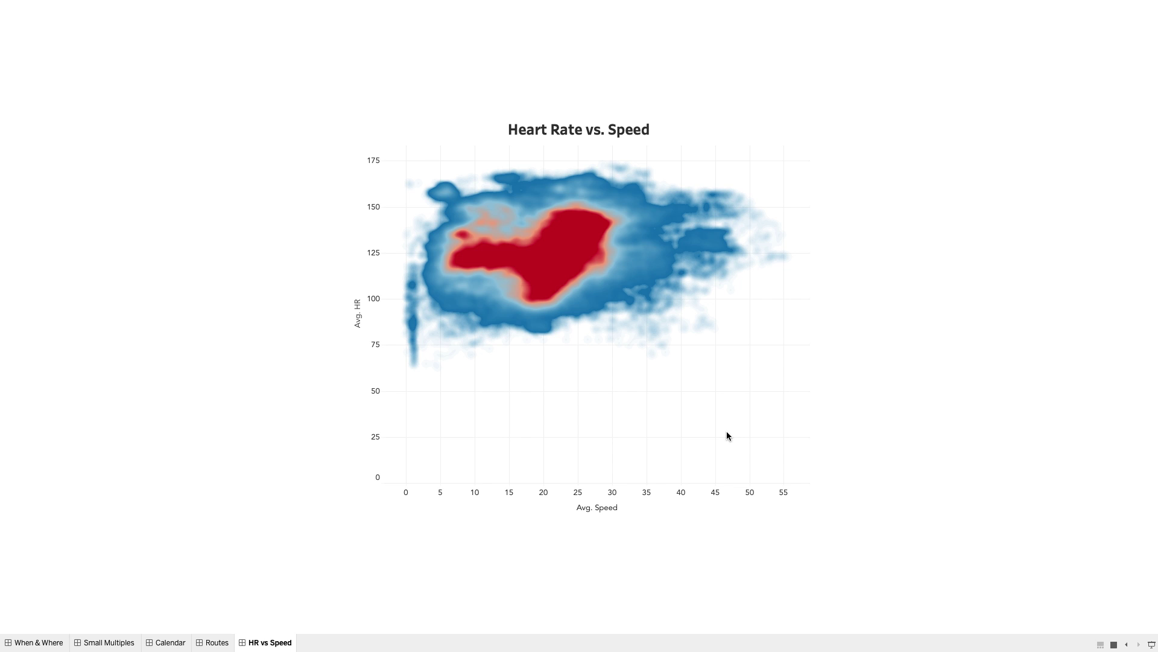
Leave presentation mode, add a blank Sheet 7, and select the All Points Extract data source
{"action": "key", "text": "Escape"}
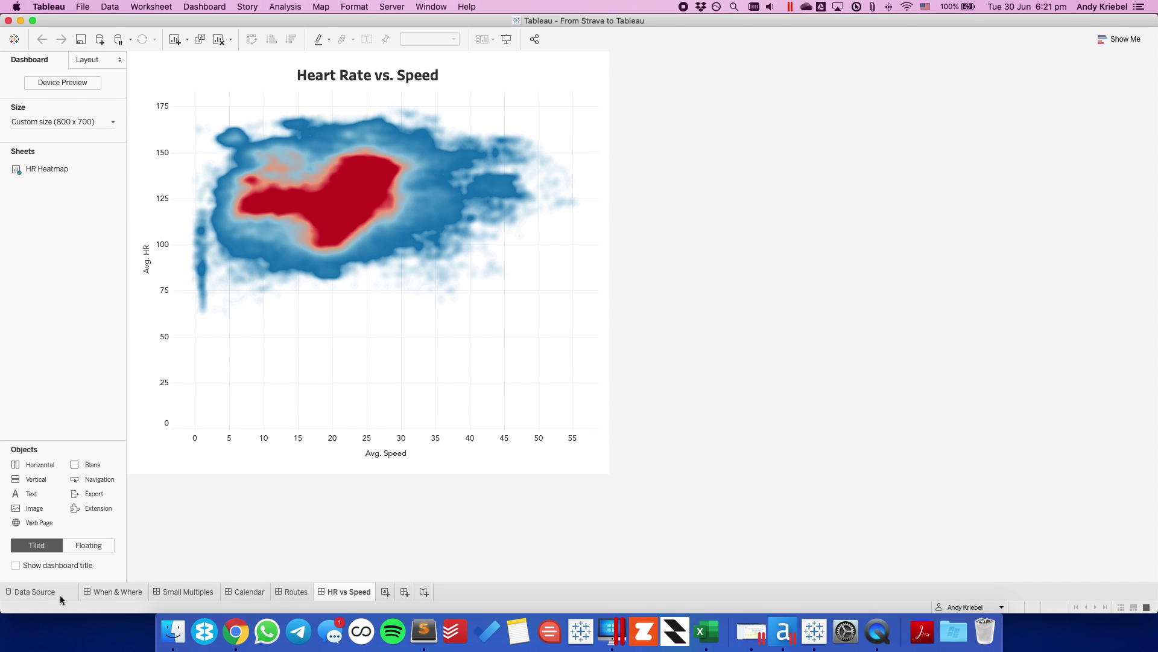
{"action": "left_click", "coordinate": [128, 596]}
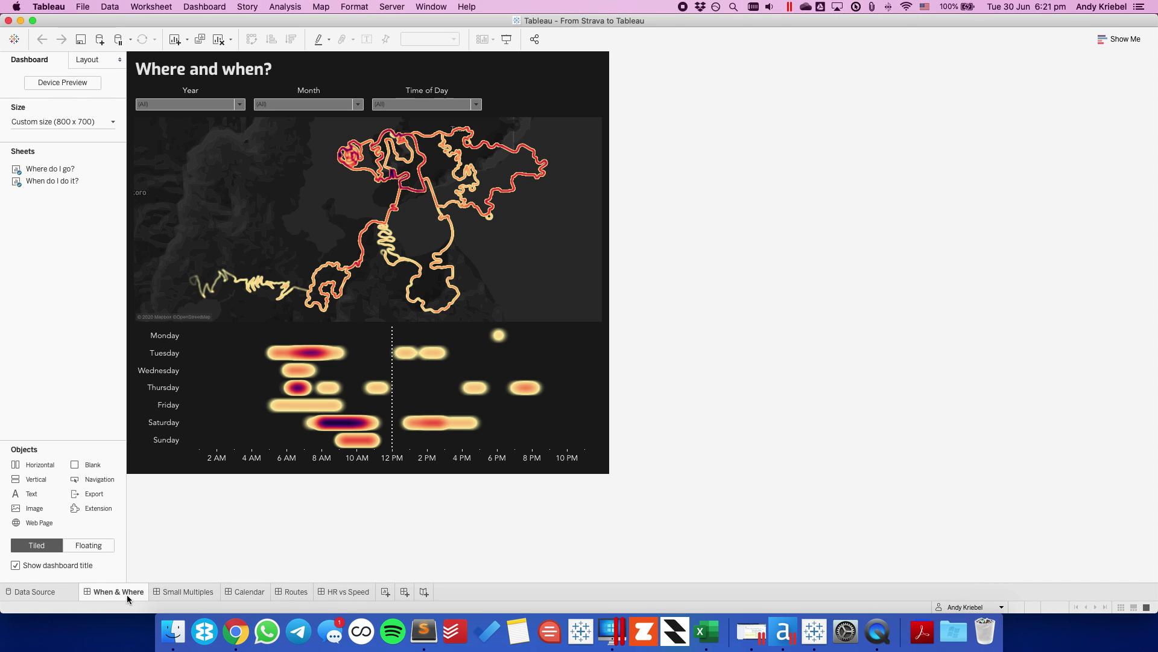
{"action": "left_click", "coordinate": [385, 591]}
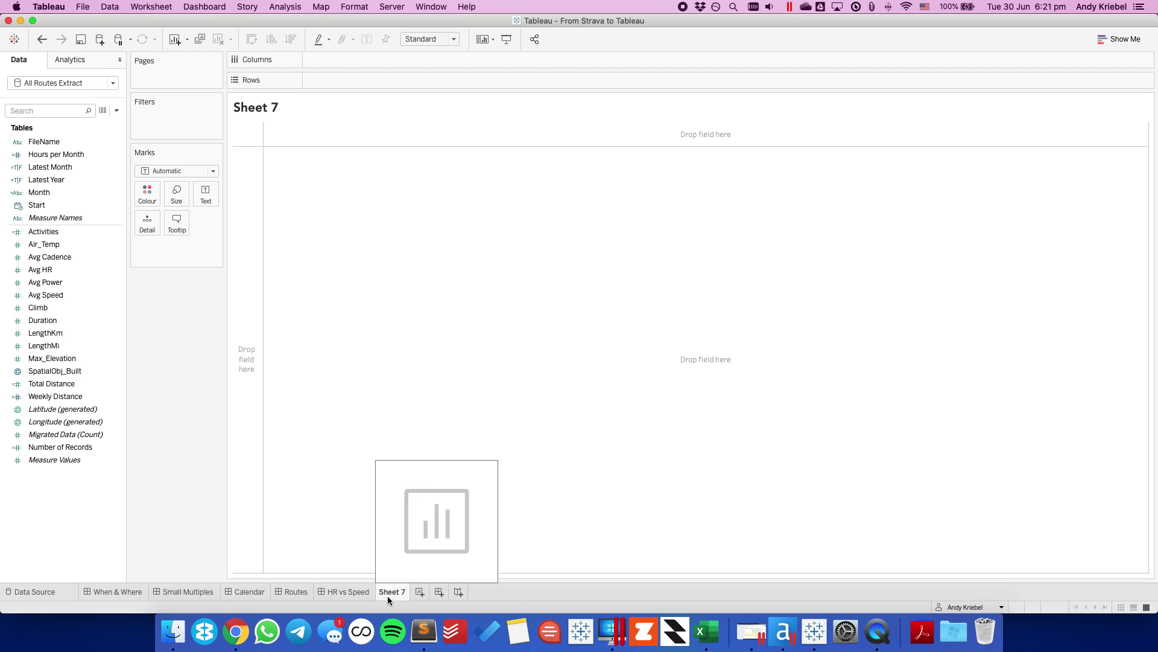
{"action": "left_click_drag", "start_coordinate": [77, 98], "coordinate": [80, 128]}
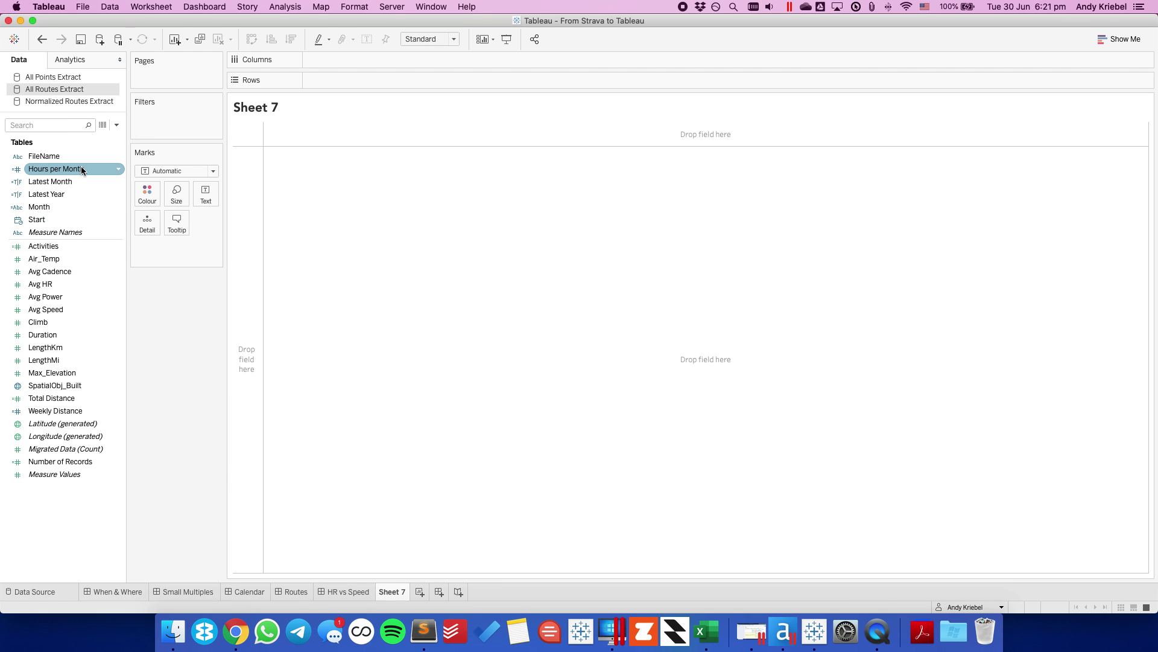
{"action": "left_click", "coordinate": [69, 78]}
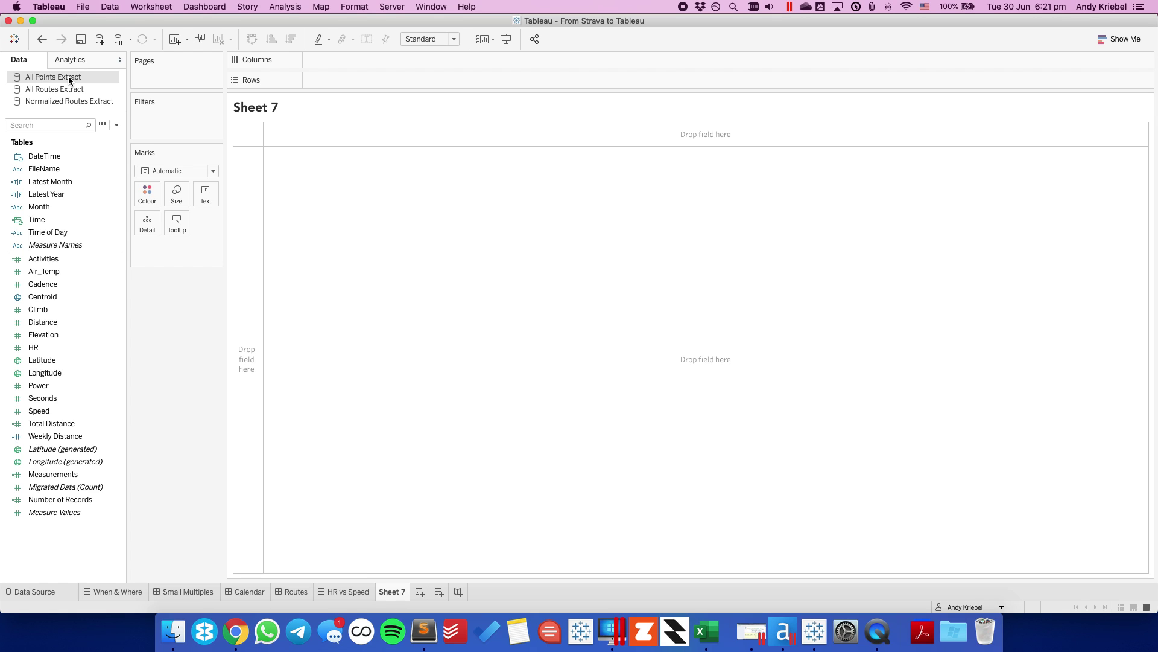
{"action": "right_click", "coordinate": [69, 79]}
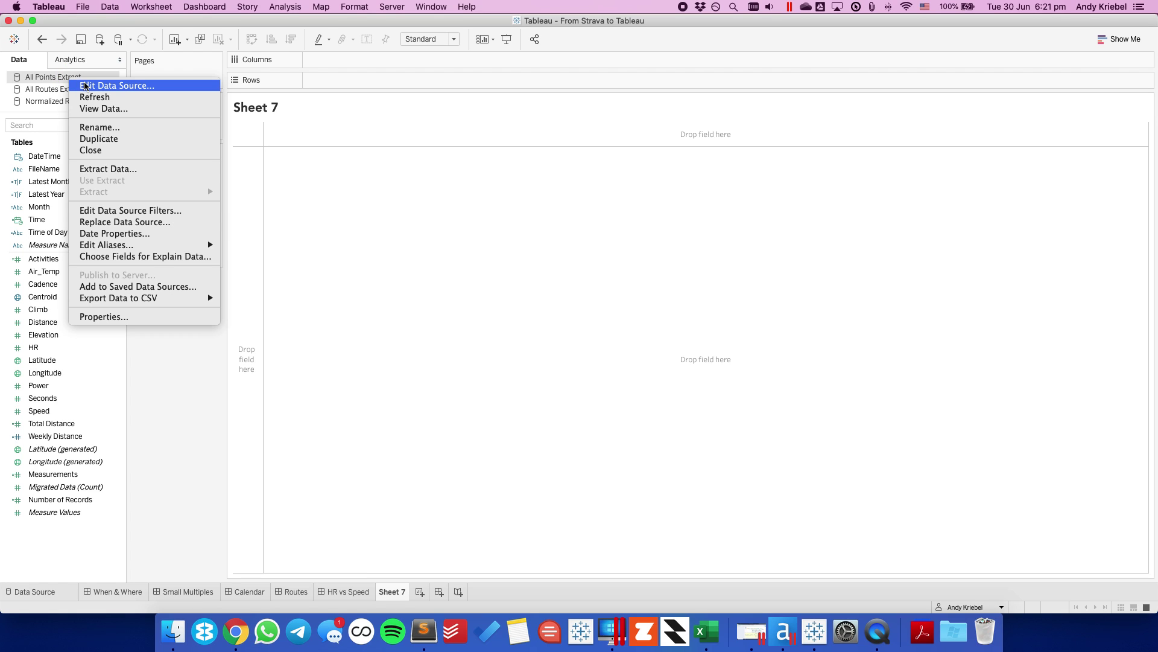
Point the All Points Extract connection at Downloads/GPX Files/All Points.tde and return to Sheet 7
{"action": "left_click", "coordinate": [87, 87]}
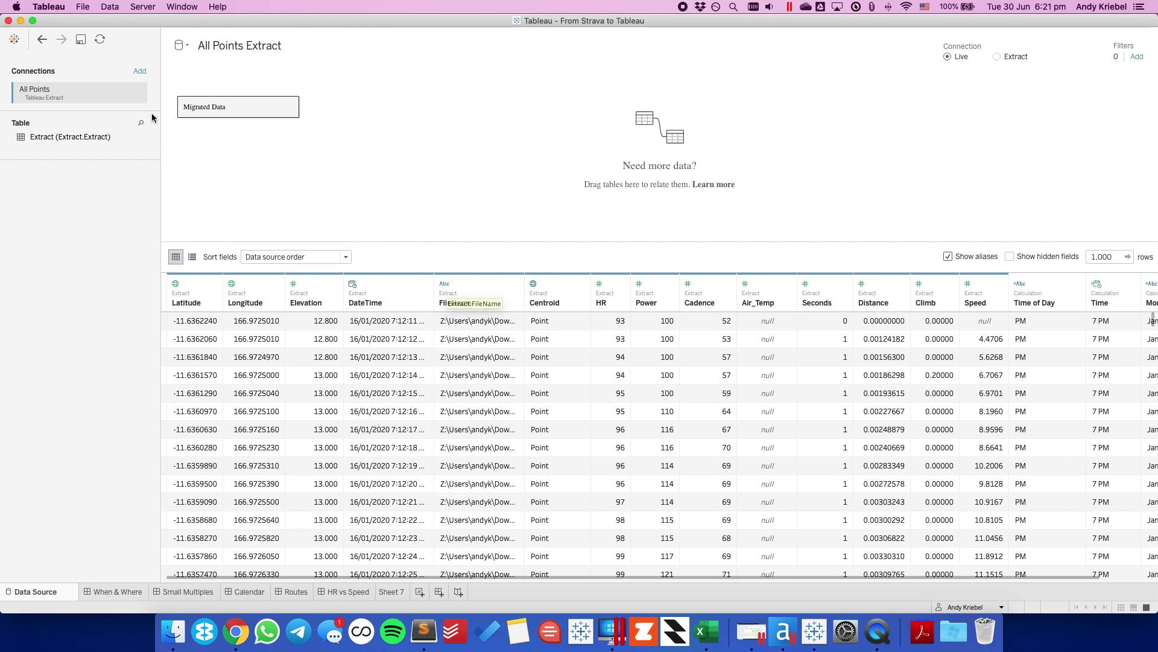
{"action": "left_click", "coordinate": [138, 93]}
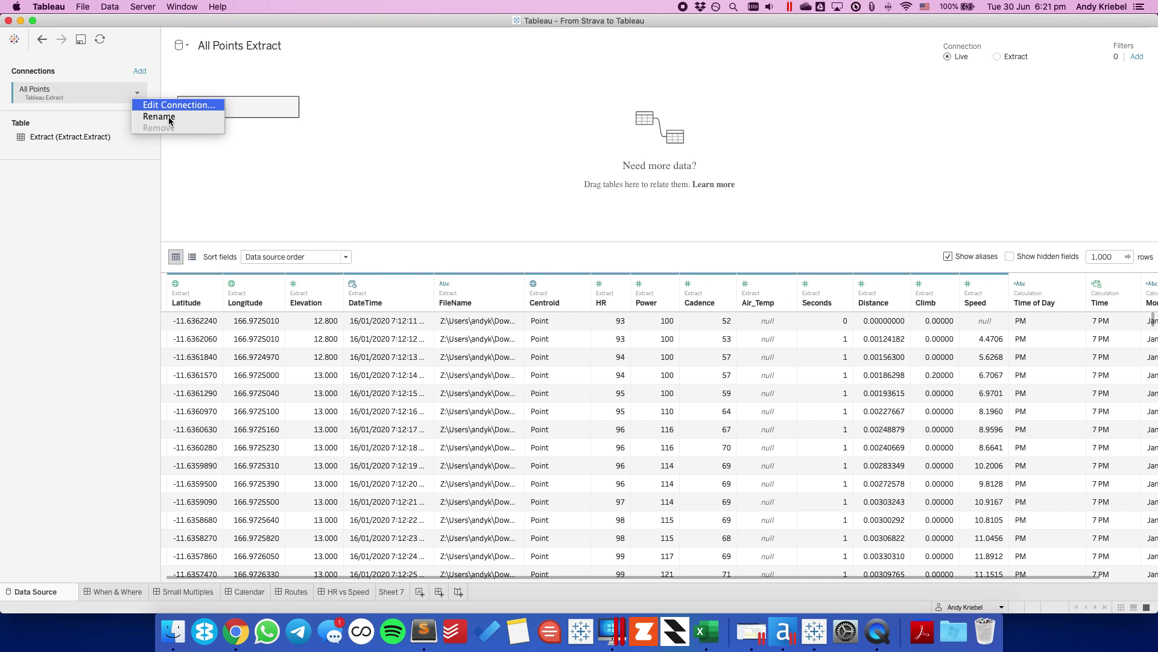
{"action": "key", "text": "Return"}
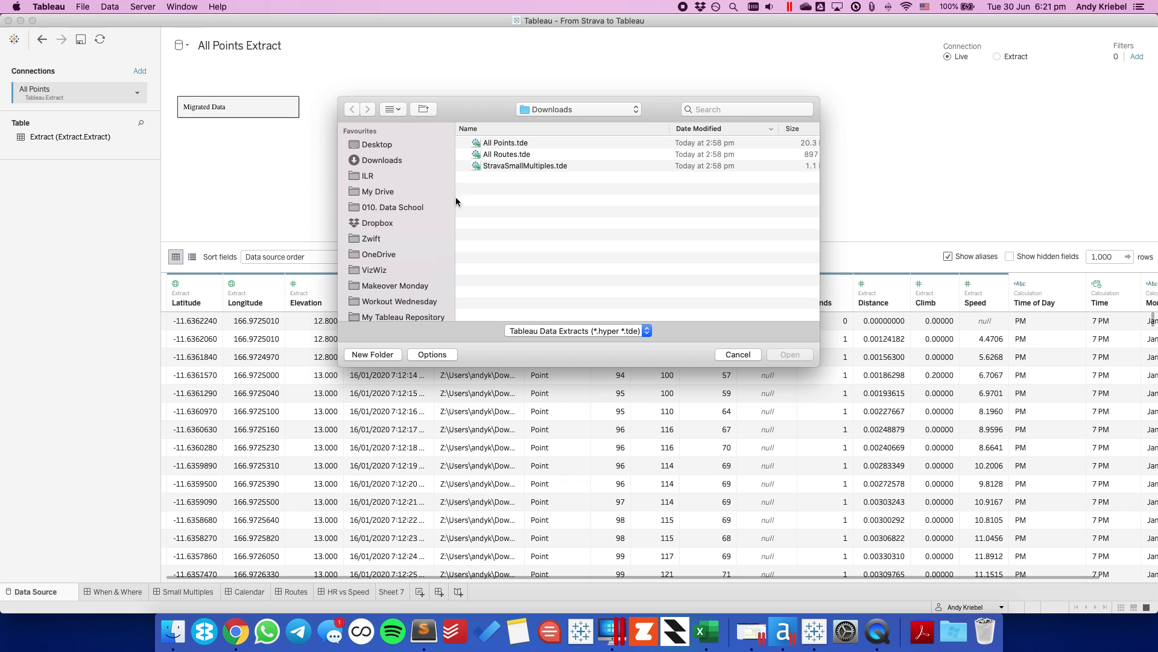
{"action": "left_click", "coordinate": [372, 160]}
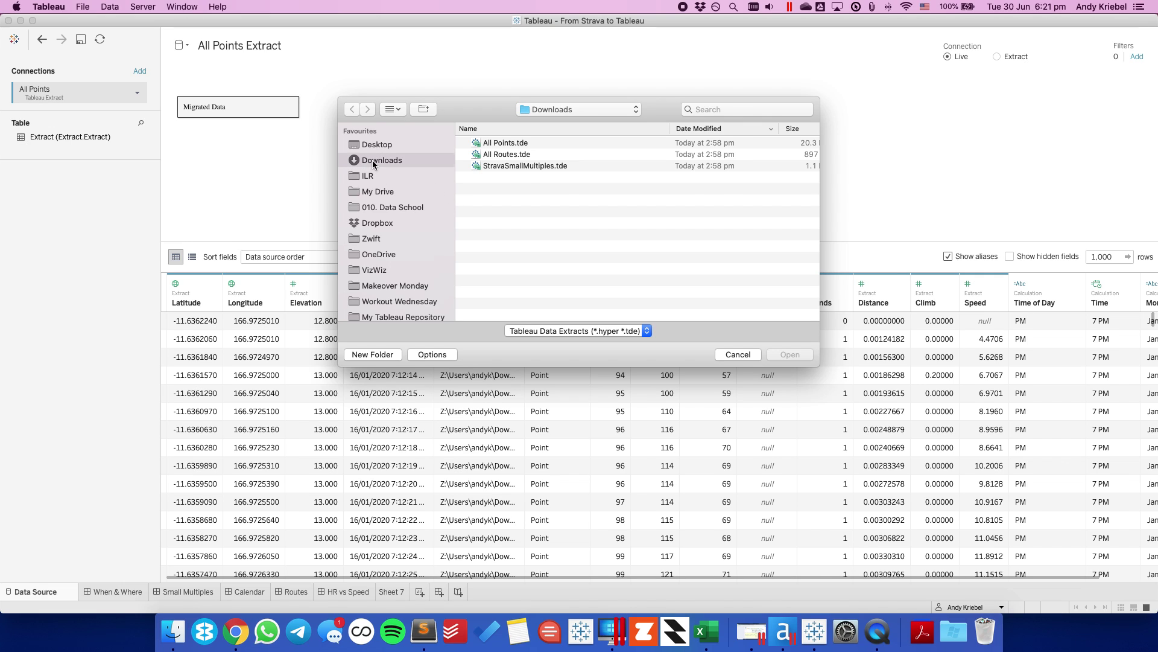
{"action": "double_click", "coordinate": [481, 144]}
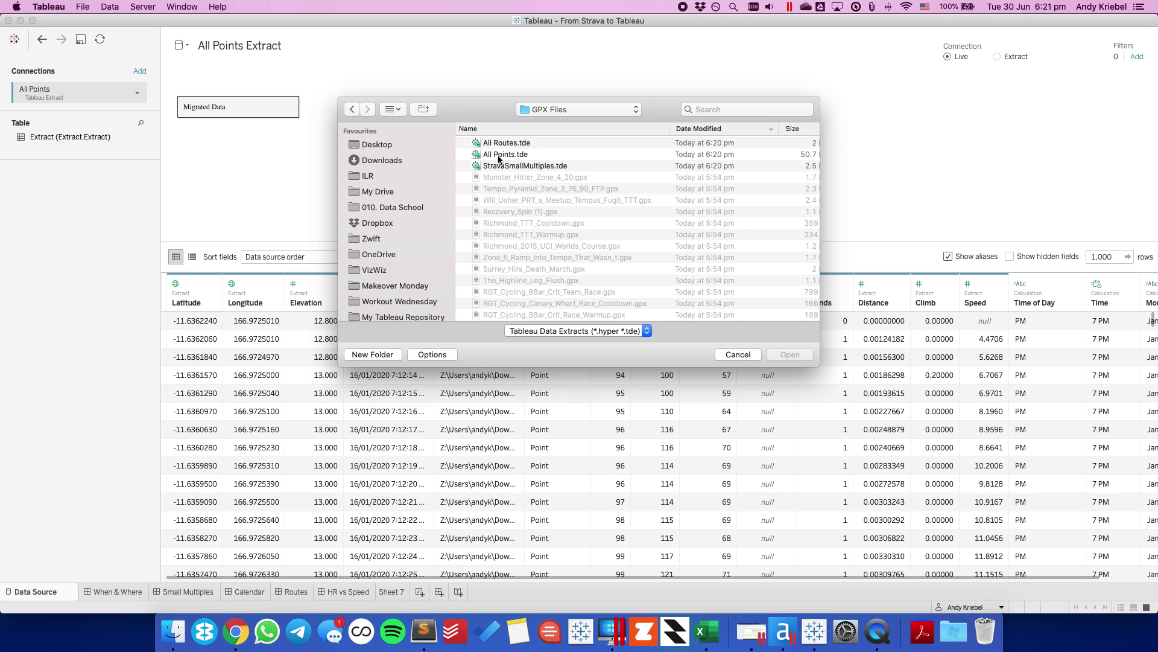
{"action": "left_click", "coordinate": [498, 156]}
{"action": "left_click", "coordinate": [788, 354]}
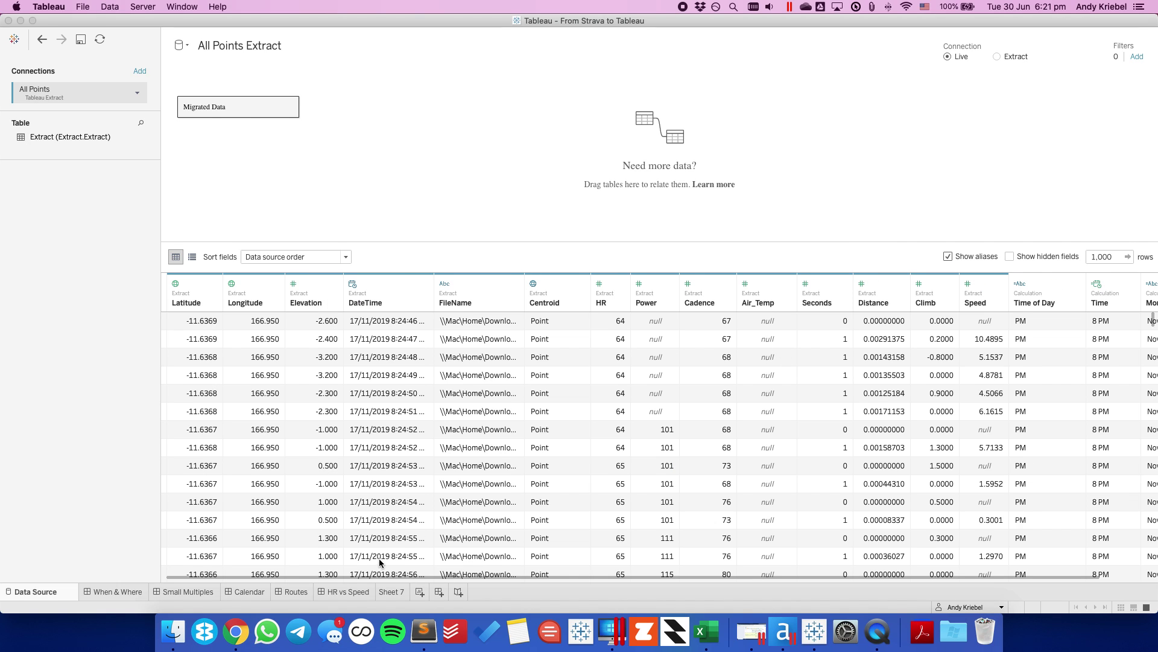
{"action": "left_click", "coordinate": [393, 591]}
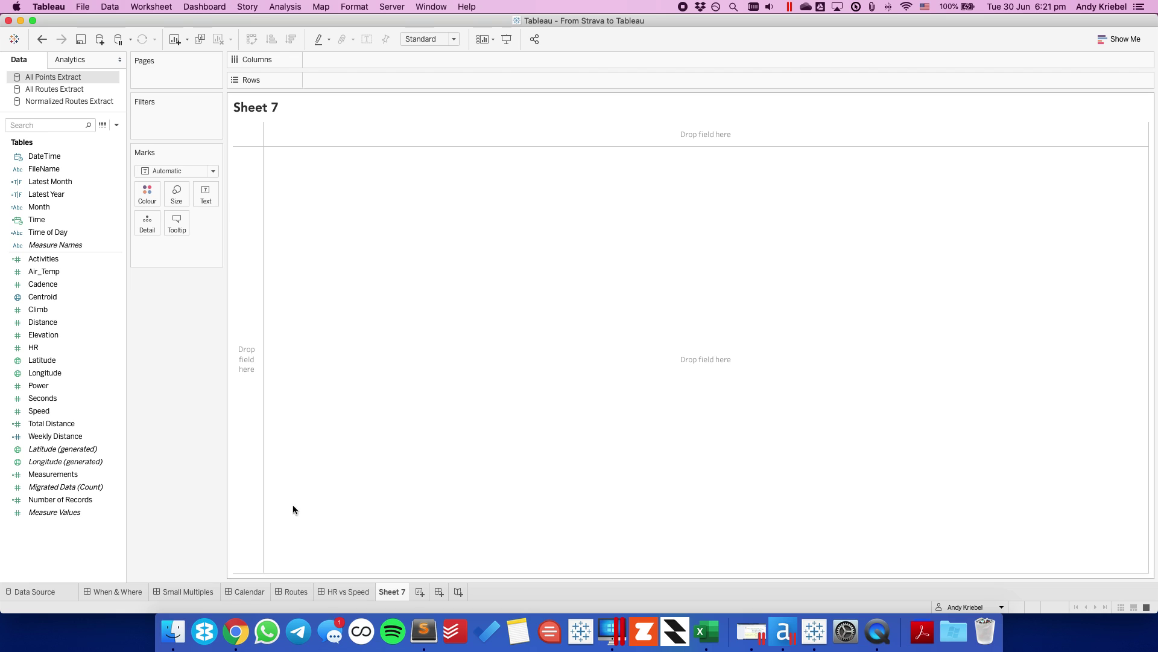
Point the All Routes Extract connection at the All Routes.tde file, then go back to Sheet 7
{"action": "right_click", "coordinate": [50, 91]}
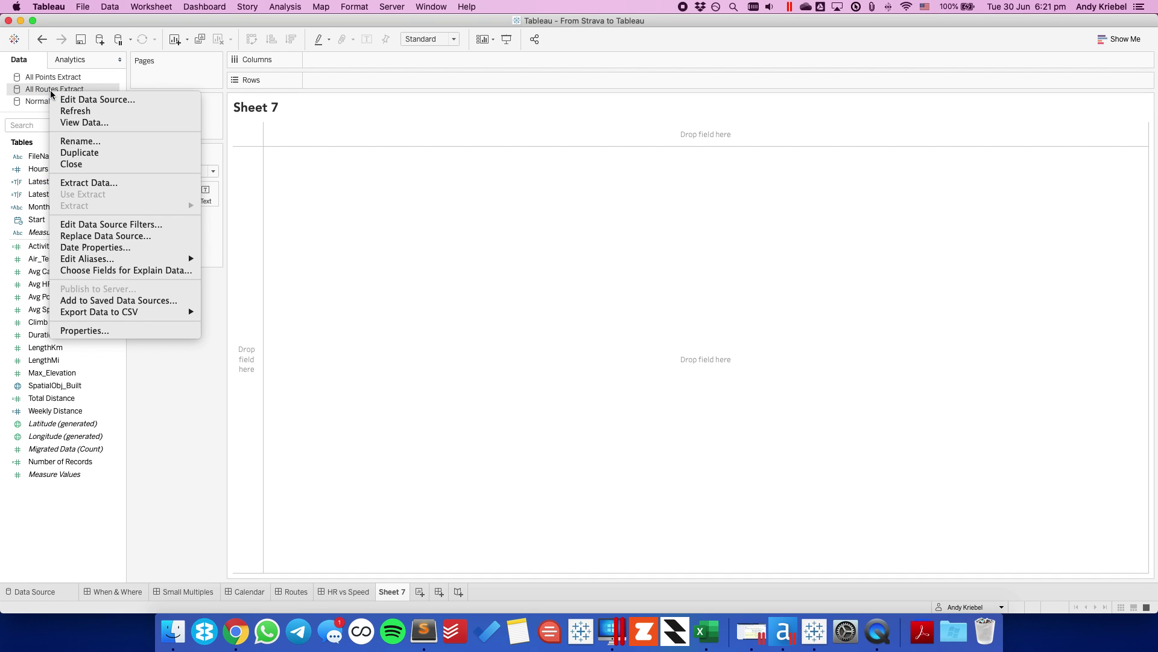
{"action": "left_click", "coordinate": [64, 99]}
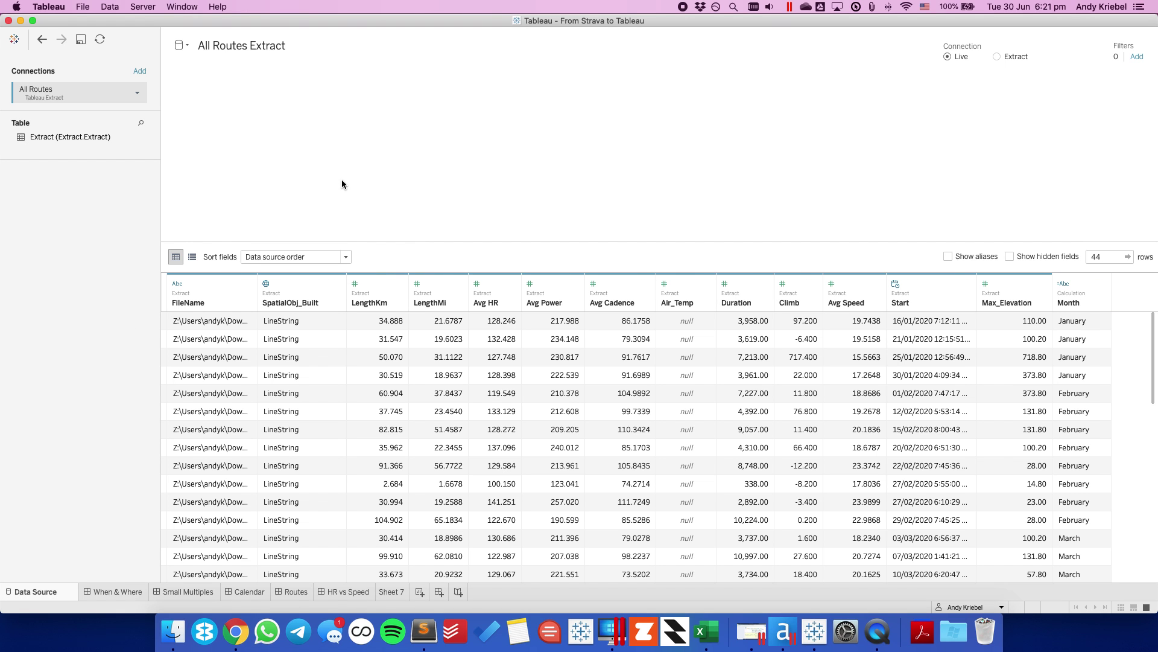
{"action": "left_click", "coordinate": [138, 94]}
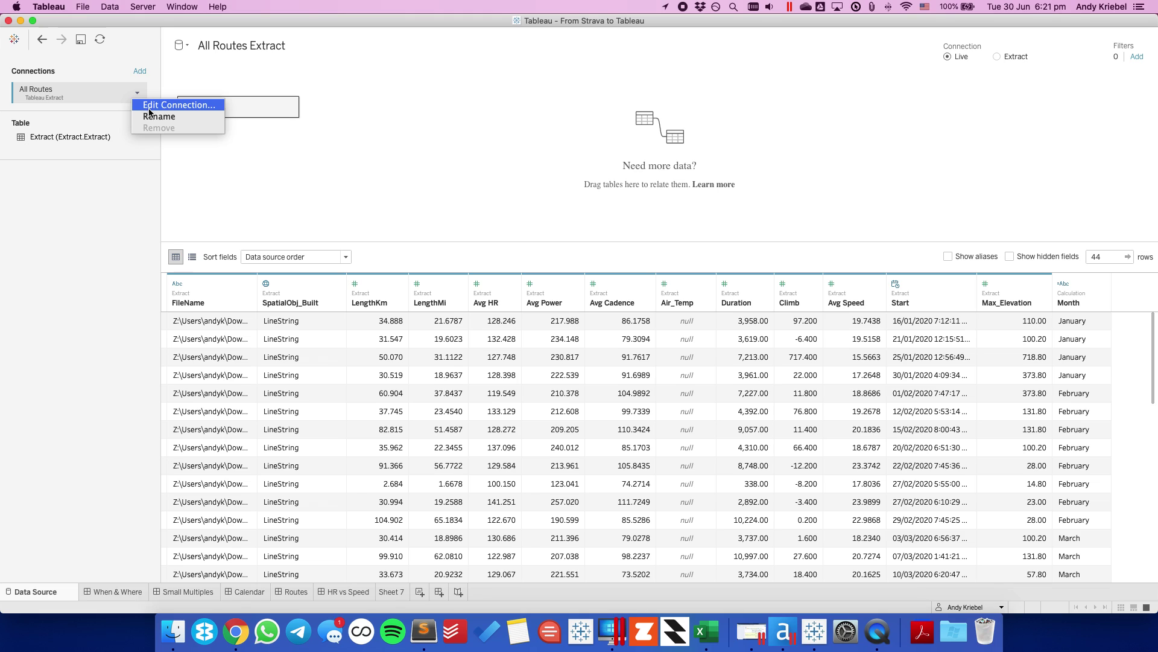
{"action": "left_click", "coordinate": [150, 109]}
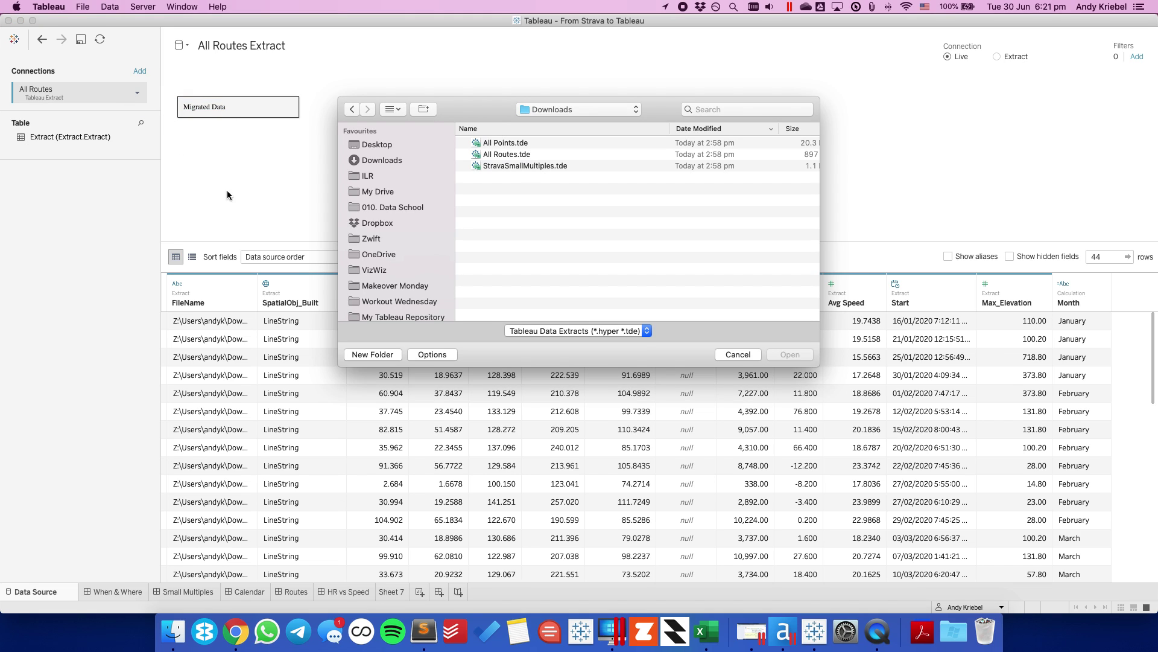
{"action": "left_click", "coordinate": [494, 155]}
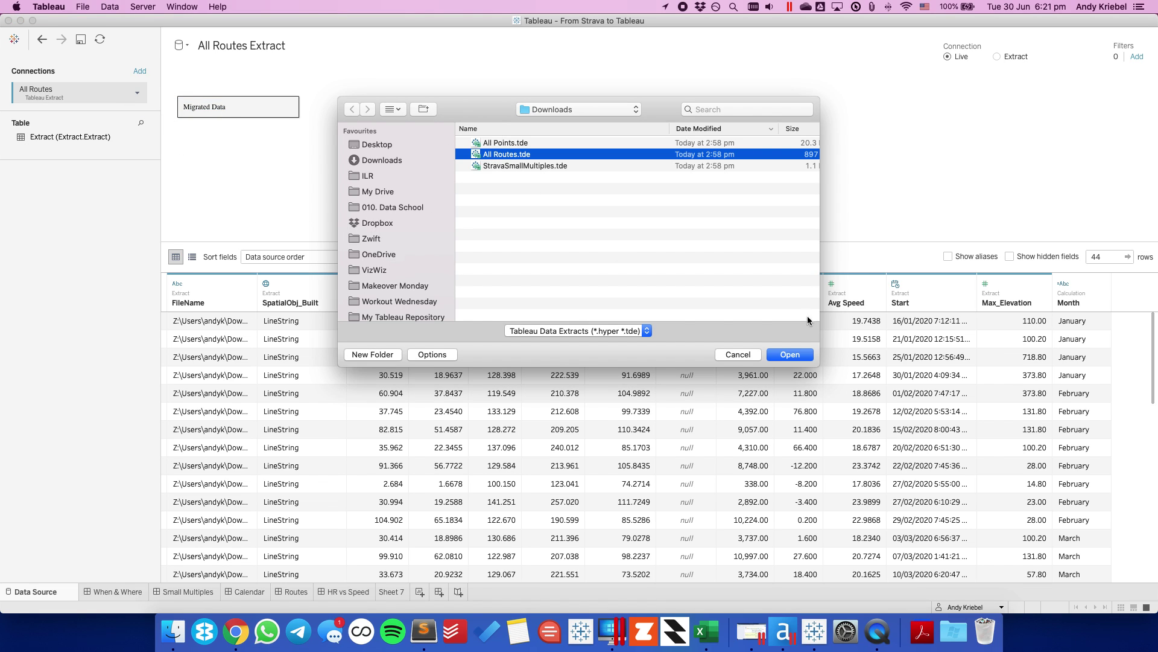
{"action": "left_click", "coordinate": [789, 355]}
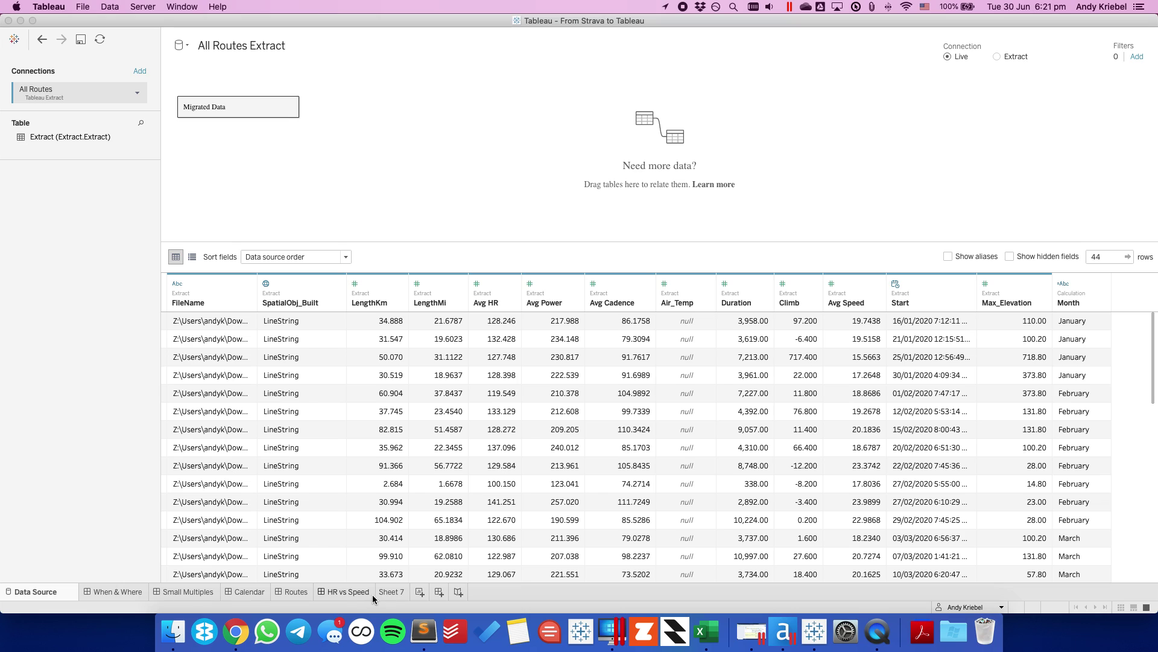
{"action": "left_click", "coordinate": [390, 593]}
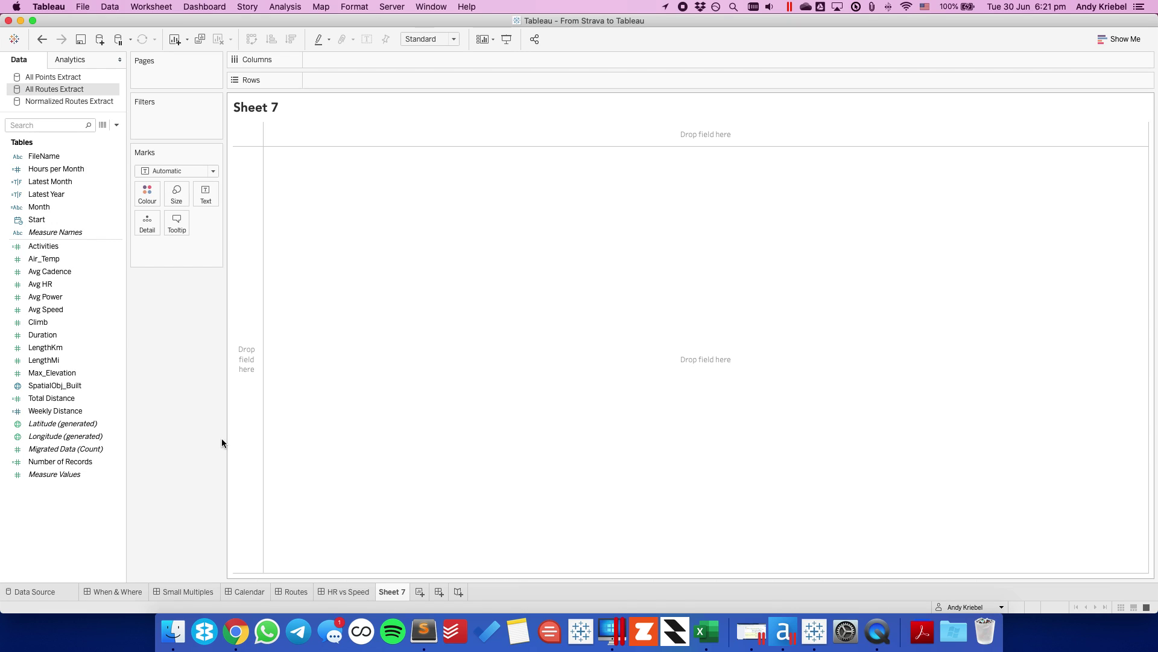
Swap the Normalized Routes Extract file for StravaSmallMultiples.tde and return to the When & Where dashboard
{"action": "right_click", "coordinate": [50, 100]}
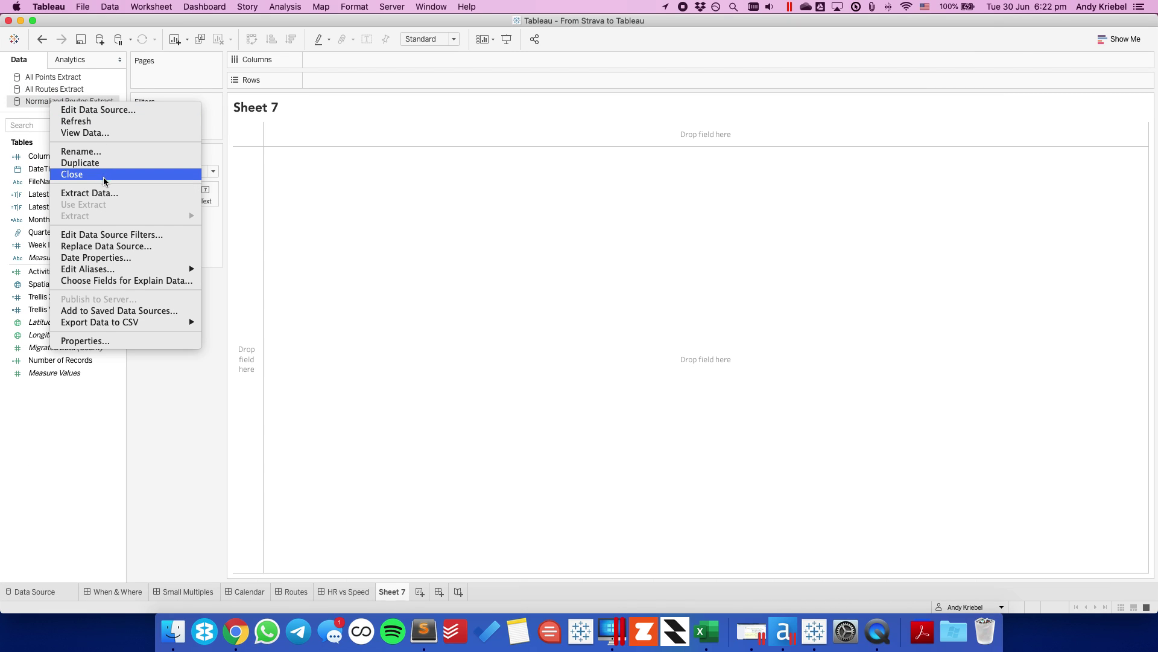
{"action": "left_click", "coordinate": [107, 112]}
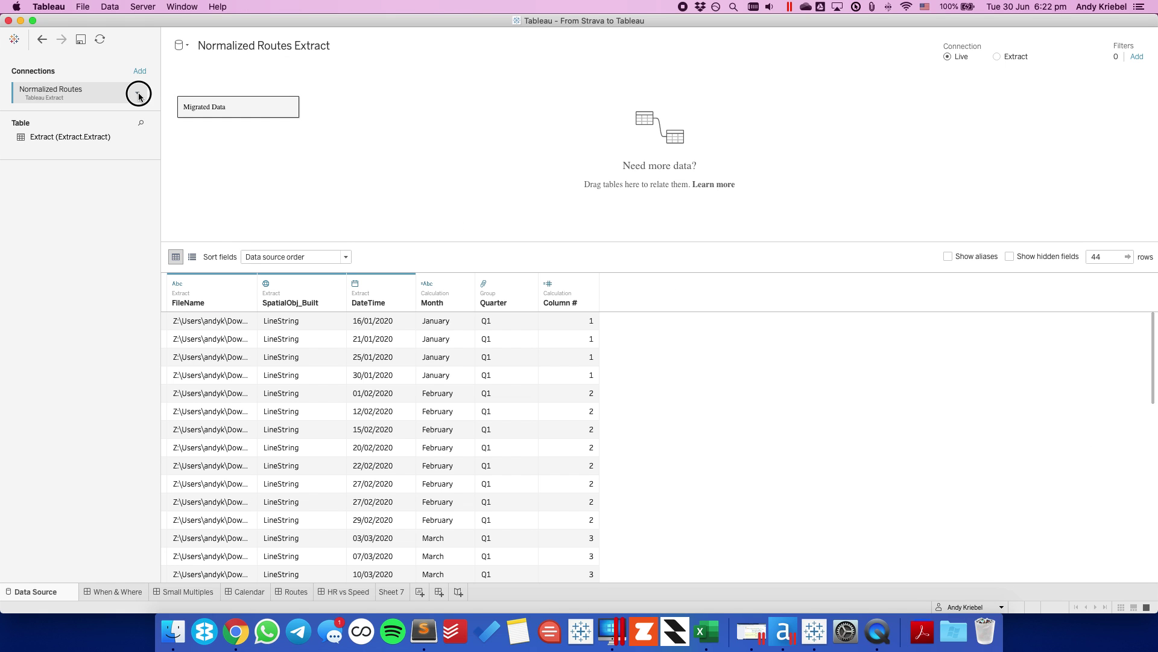
{"action": "left_click", "coordinate": [137, 93]}
{"action": "left_click", "coordinate": [177, 103]}
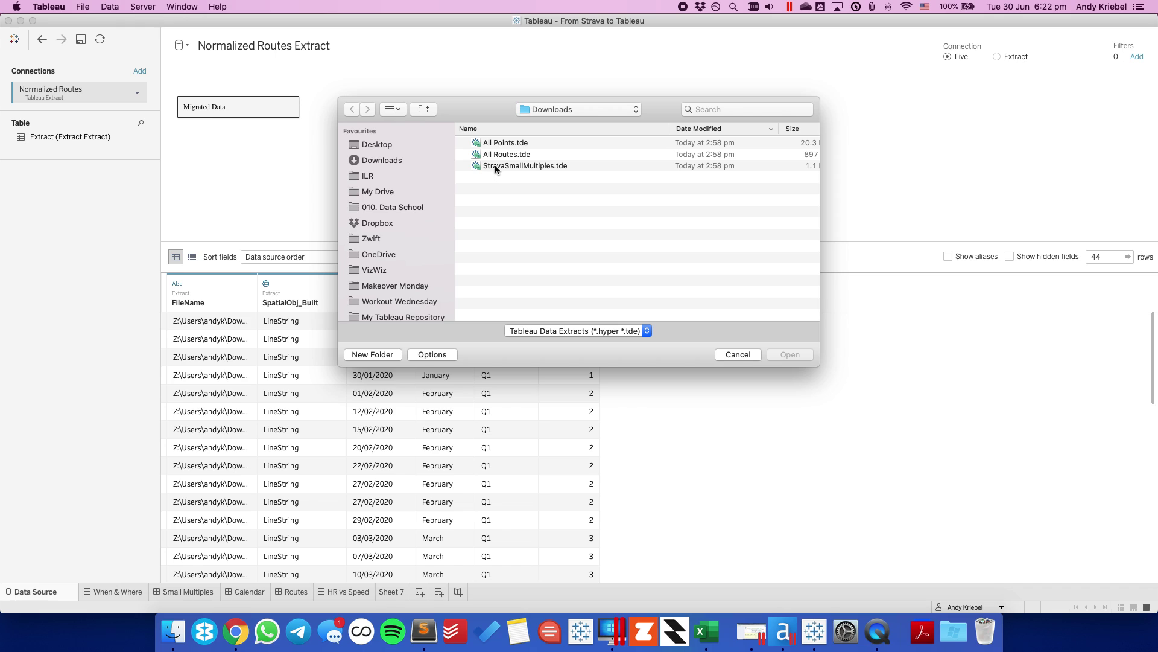
{"action": "left_click", "coordinate": [495, 165]}
{"action": "left_click", "coordinate": [789, 354]}
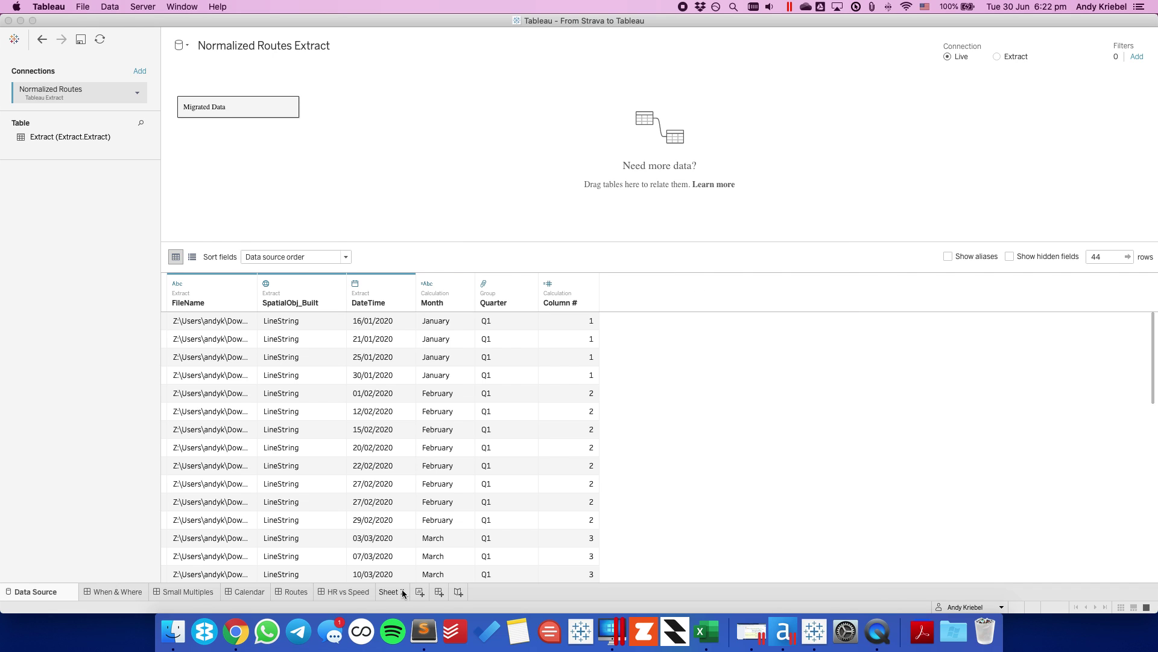
{"action": "left_click", "coordinate": [128, 594]}
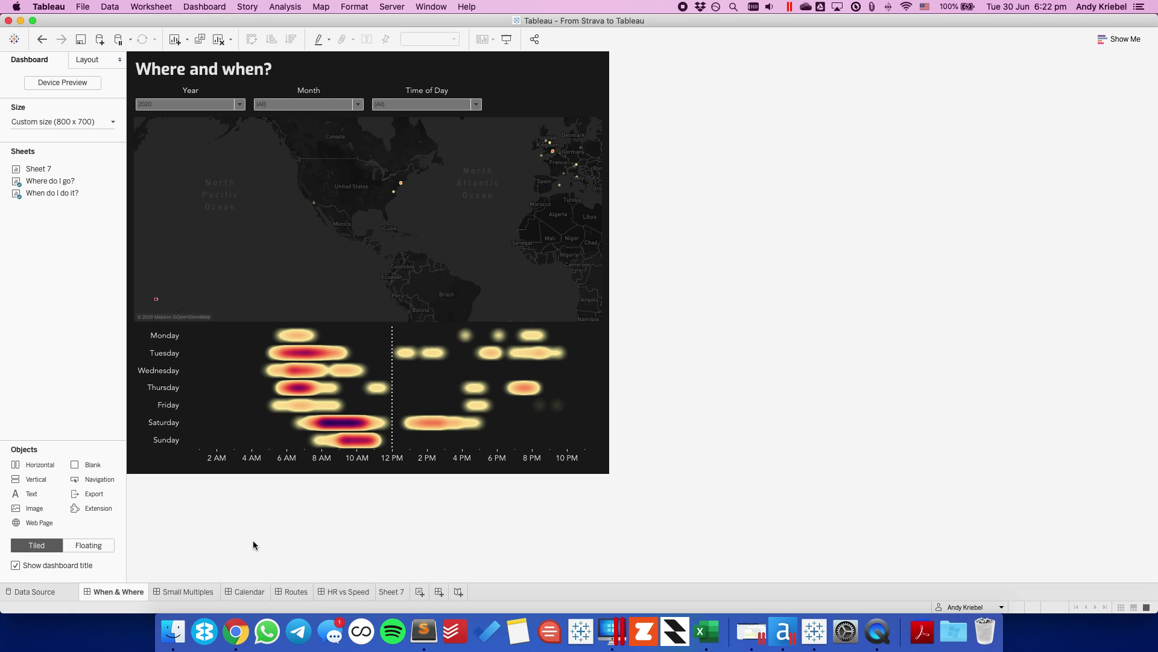
Set the dashboard's Month filter to June only
{"action": "left_click", "coordinate": [398, 103]}
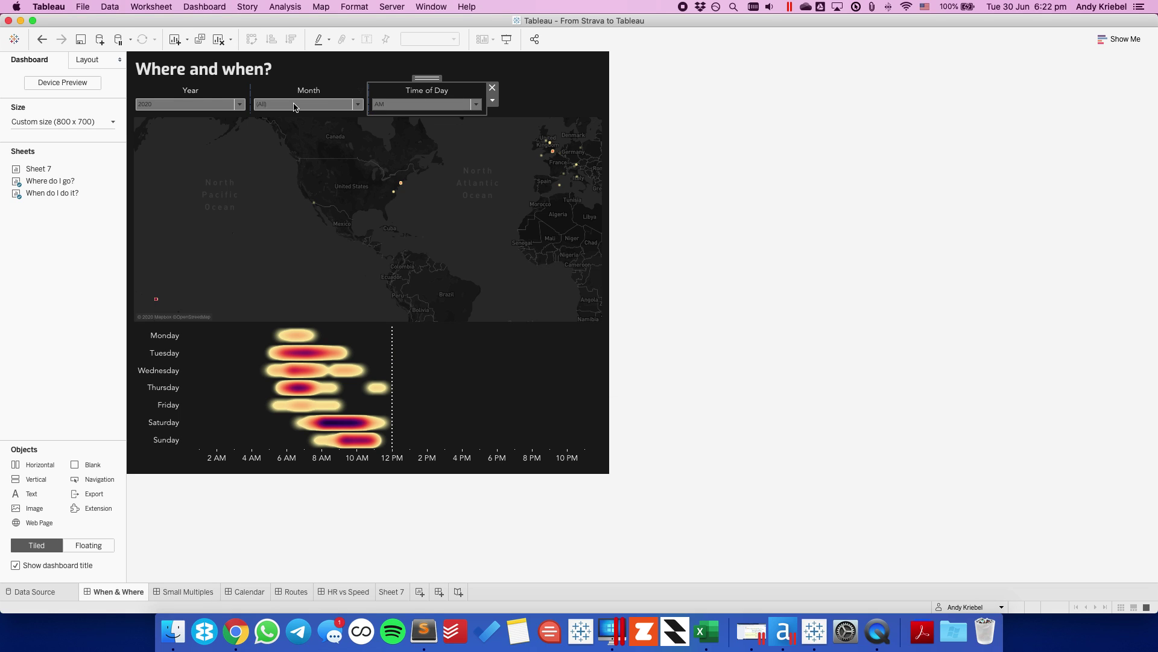
{"action": "left_click", "coordinate": [294, 106]}
{"action": "left_click", "coordinate": [263, 129]}
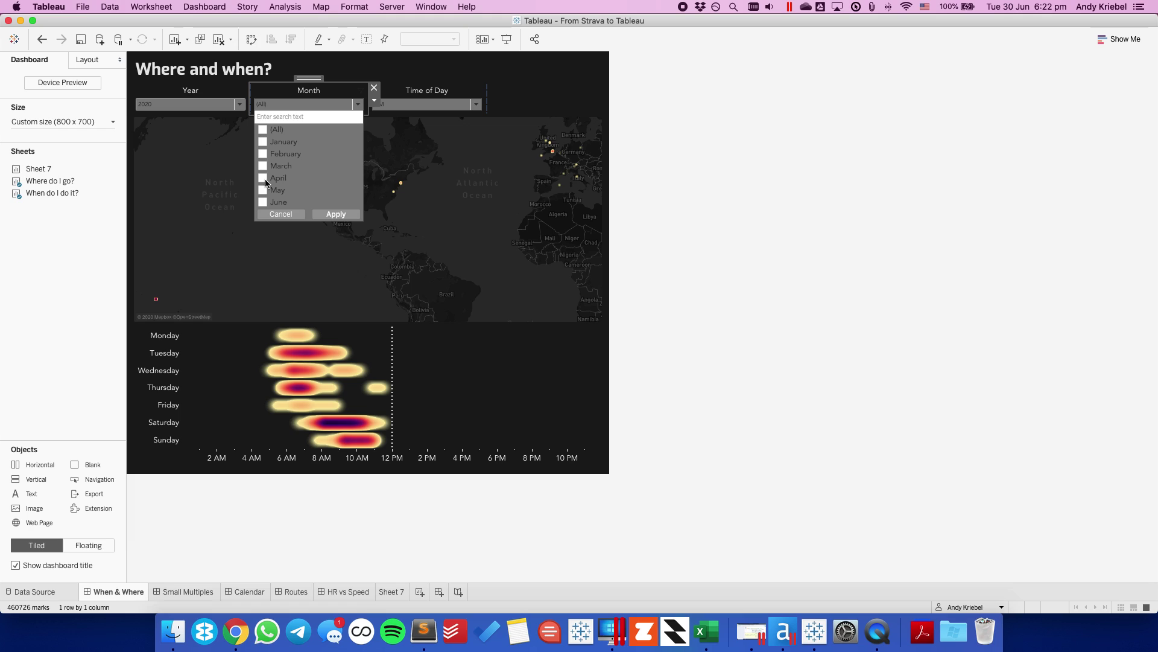
{"action": "left_click", "coordinate": [263, 201]}
{"action": "left_click", "coordinate": [336, 215]}
Zoom the map in on the marked location with the area-zoom tool
{"action": "left_click", "coordinate": [221, 283]}
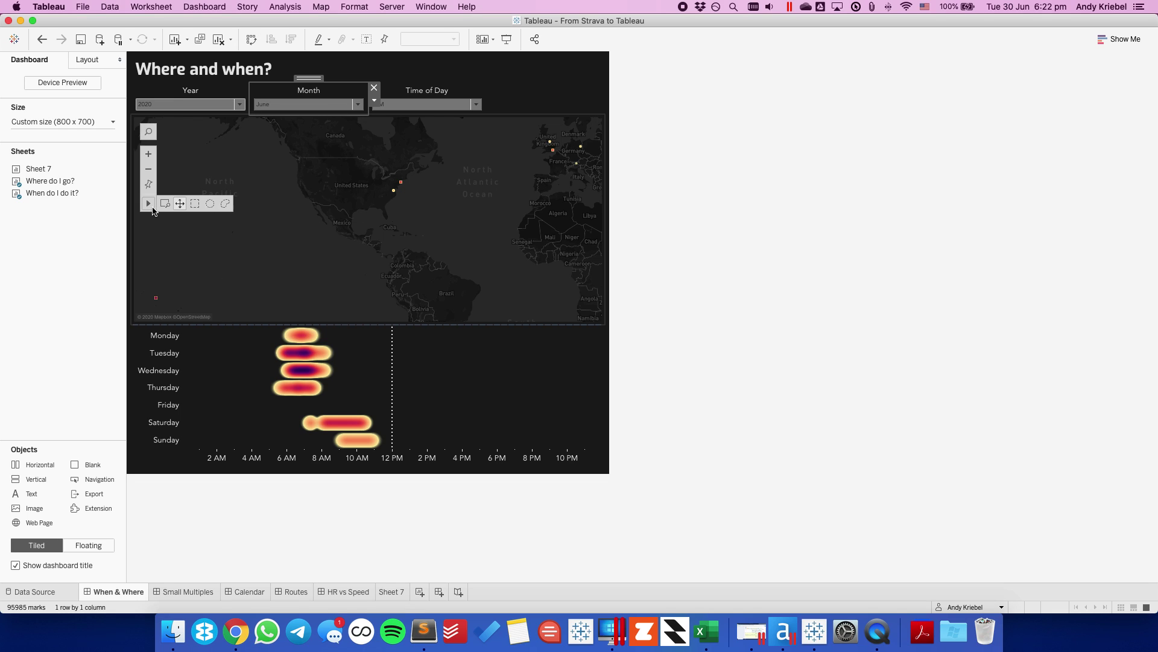
{"action": "left_click", "coordinate": [165, 205]}
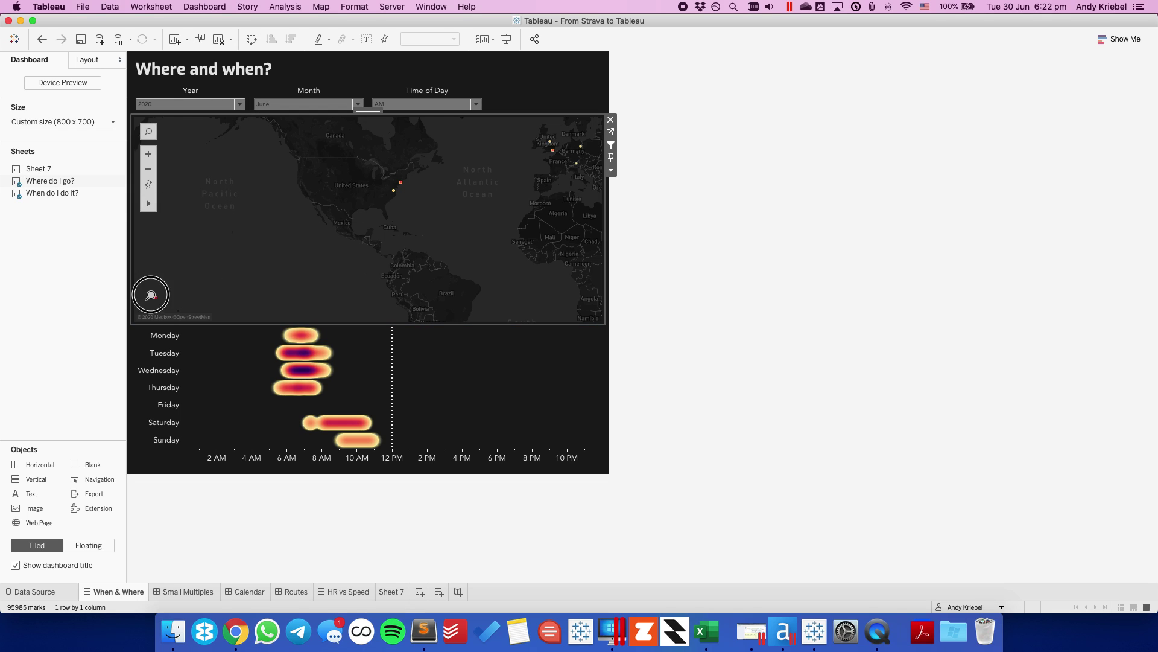
{"action": "left_click", "coordinate": [151, 295]}
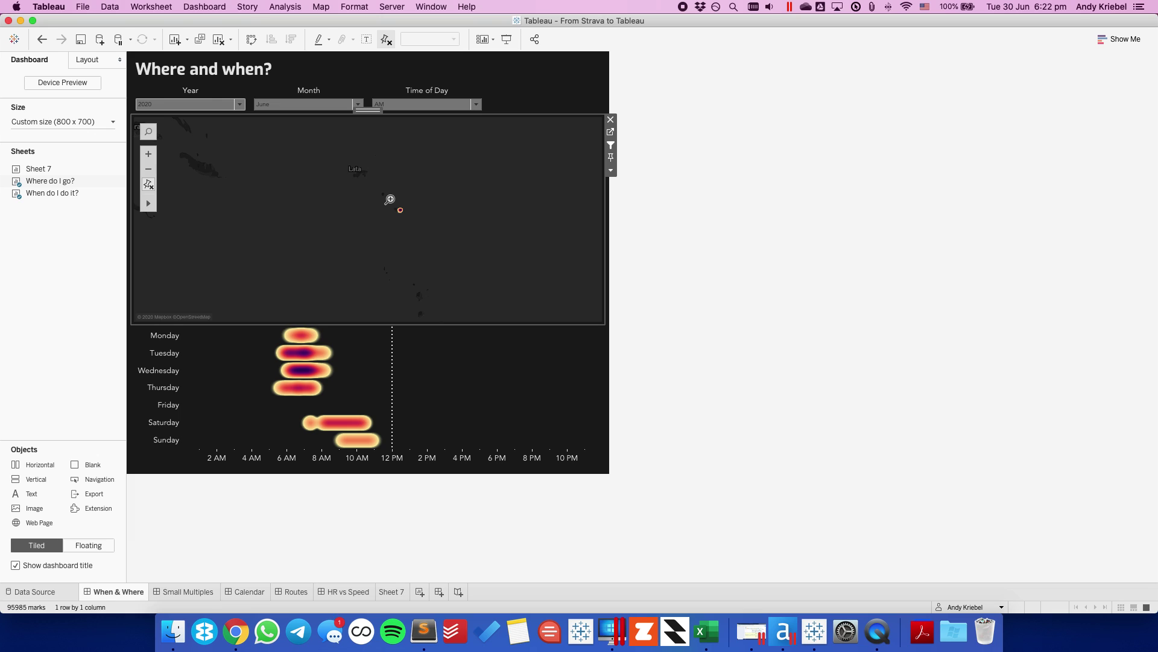
Box-zoom the map onto the Vanikoro routes, back off one zoom, switch to panning, and show all months
{"action": "left_click_drag", "start_coordinate": [390, 200], "coordinate": [435, 238]}
{"action": "mouse_move", "coordinate": [297, 192]}
{"action": "left_mouse_down"}
{"action": "mouse_move", "coordinate": [340, 226]}
{"action": "mouse_move", "coordinate": [289, 208]}
{"action": "mouse_move", "coordinate": [337, 231]}
{"action": "mouse_move", "coordinate": [298, 215]}
{"action": "left_mouse_up"}
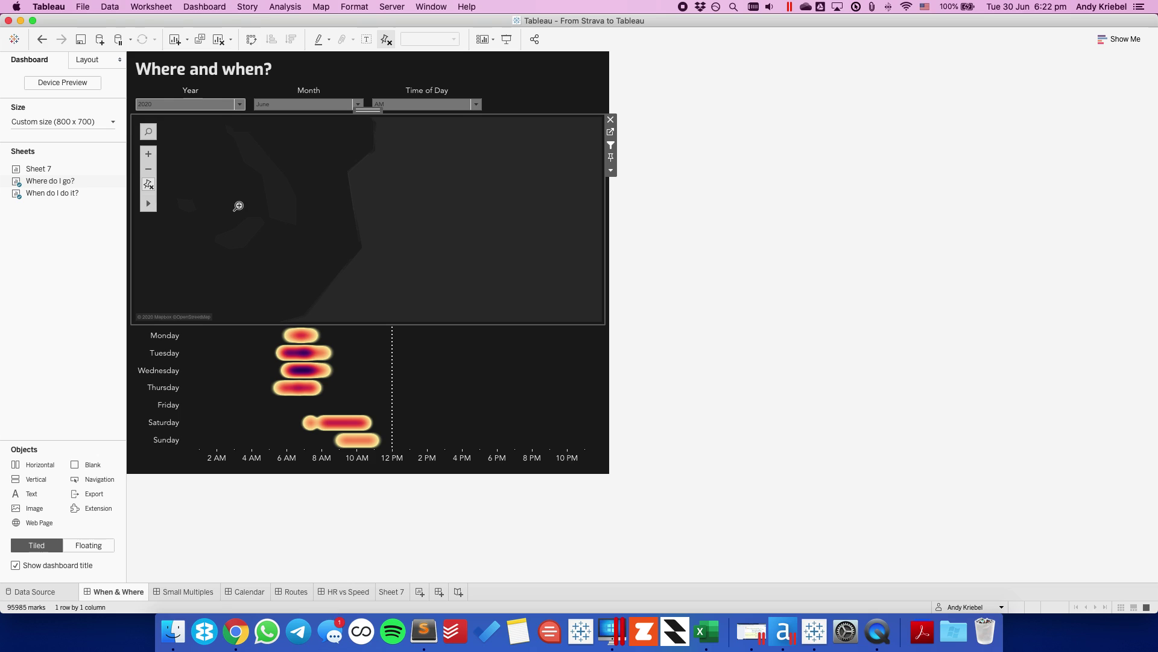
{"action": "left_click", "coordinate": [41, 39]}
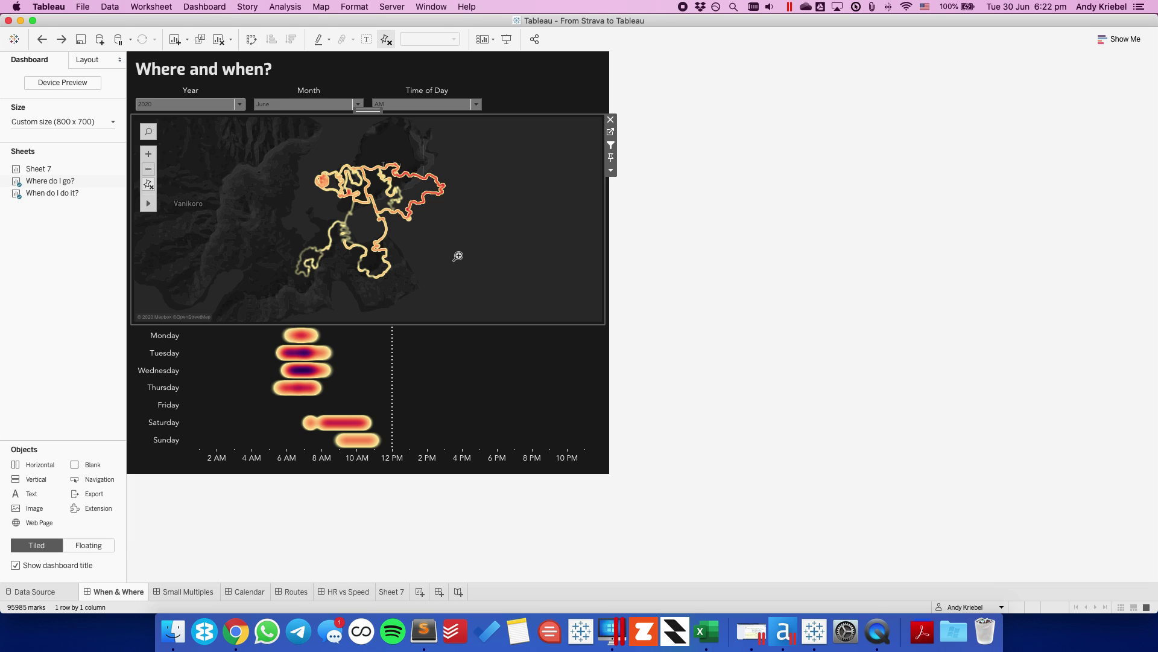
{"action": "left_click", "coordinate": [179, 204]}
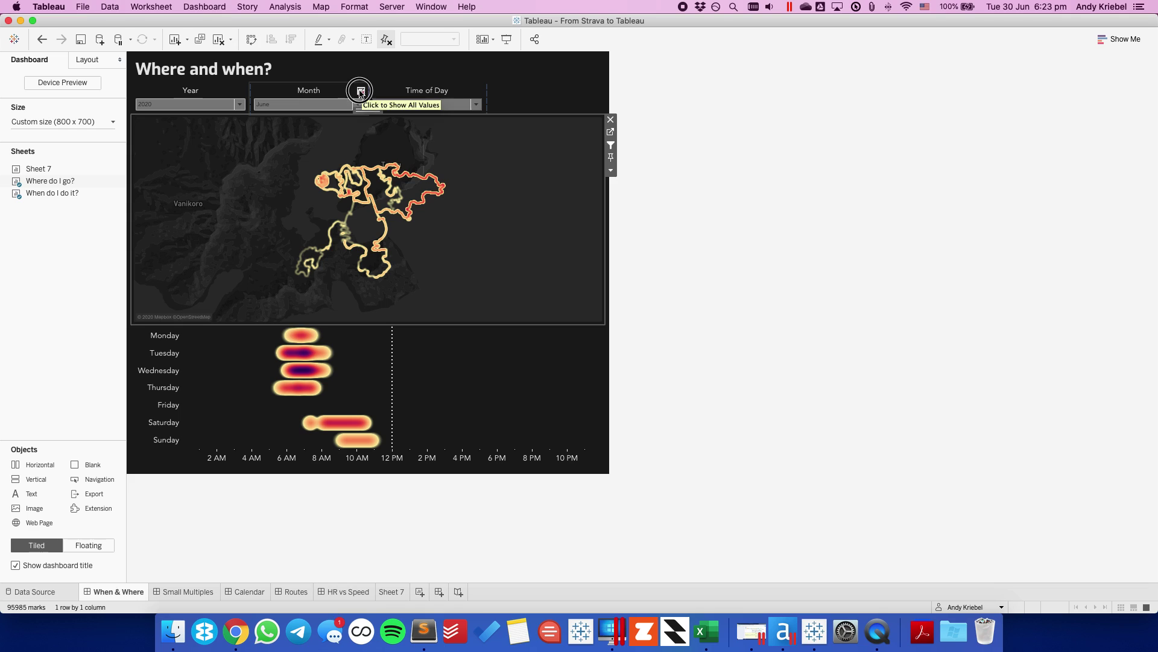
{"action": "left_click", "coordinate": [360, 92]}
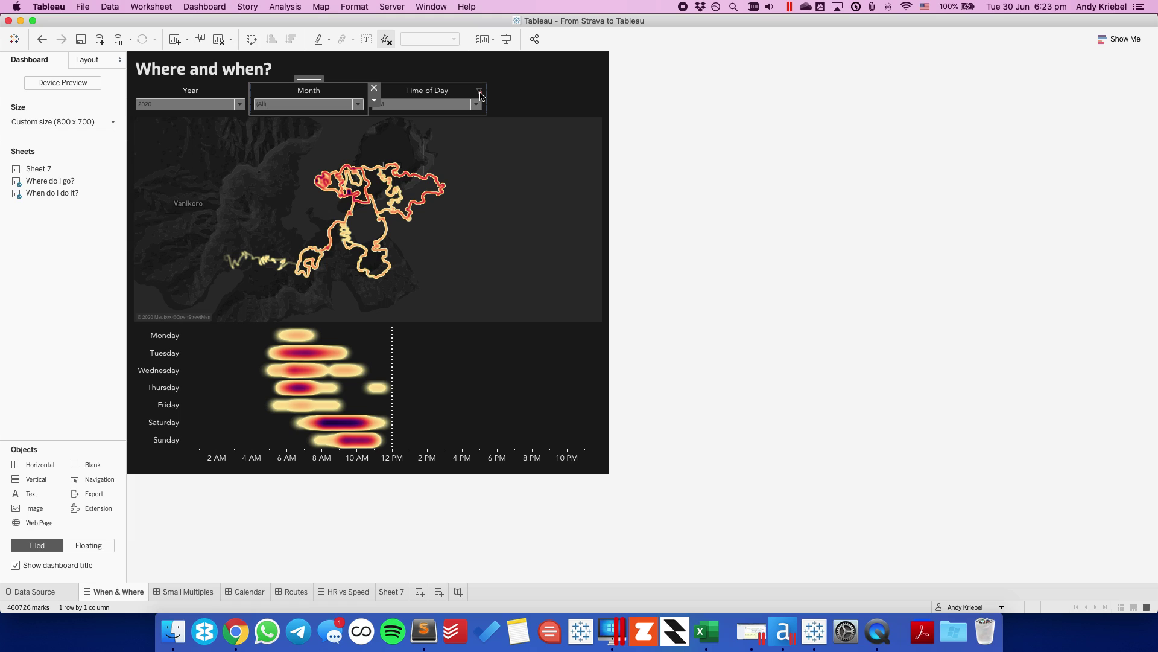
Show all Time of Day values and go to the Small Multiples dashboard
{"action": "left_click", "coordinate": [481, 95]}
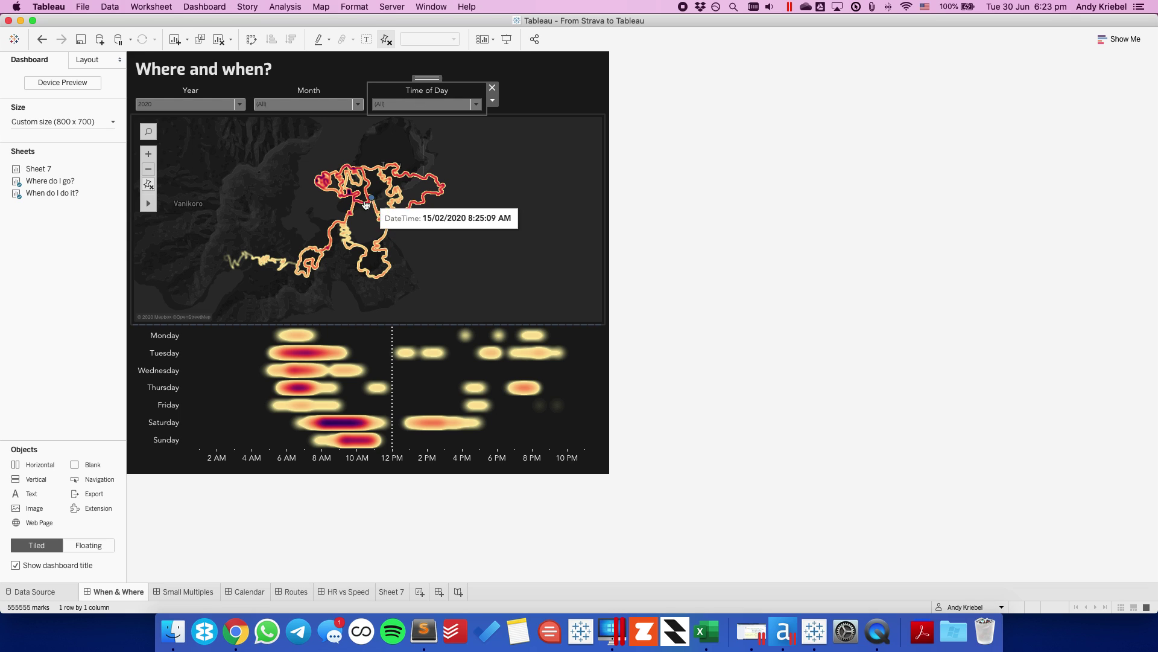
{"action": "left_click", "coordinate": [193, 592]}
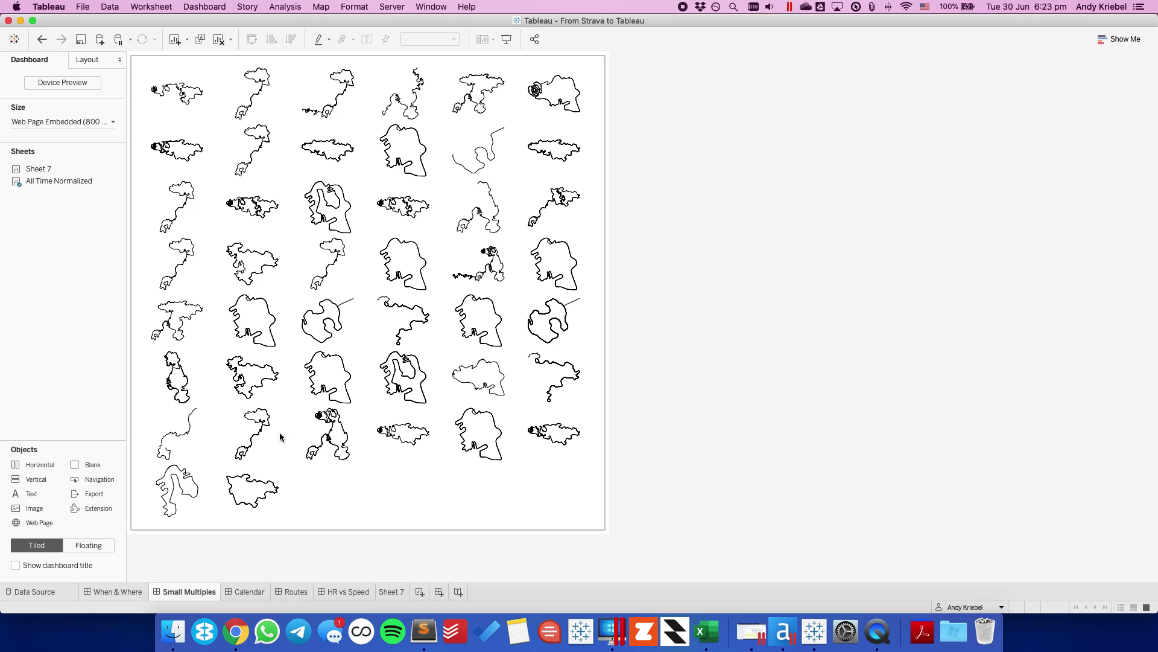
Open the All Time Normalized worksheet from the dashboard and refresh the Normalized Routes Extract
{"action": "left_click", "coordinate": [320, 486]}
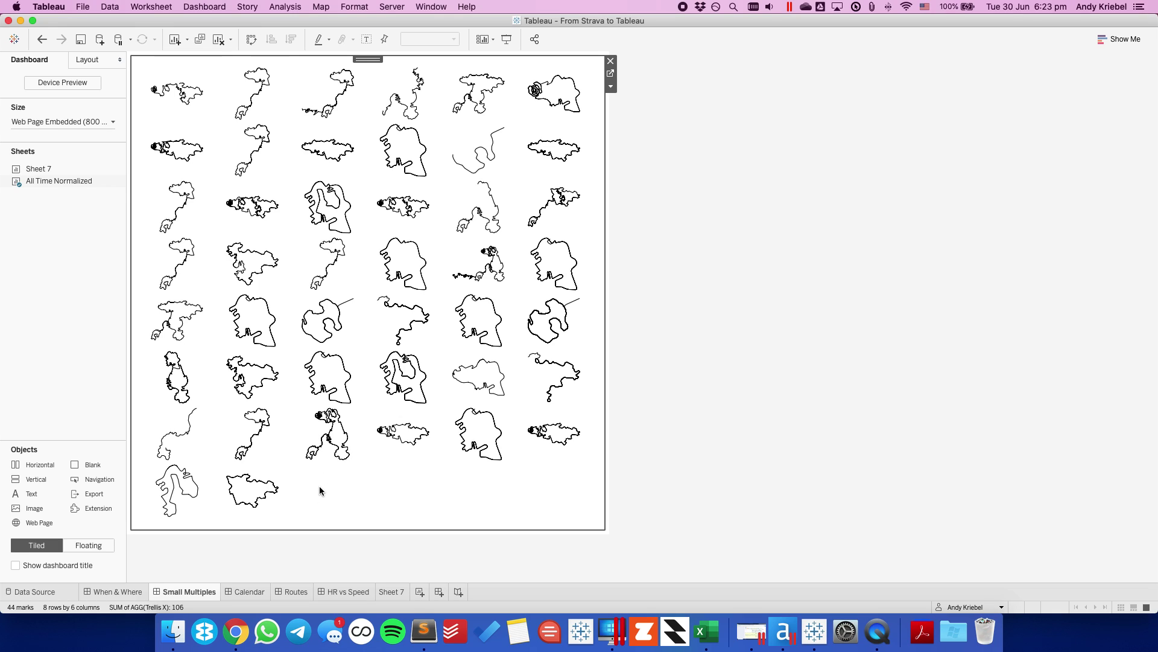
{"action": "left_click", "coordinate": [610, 73]}
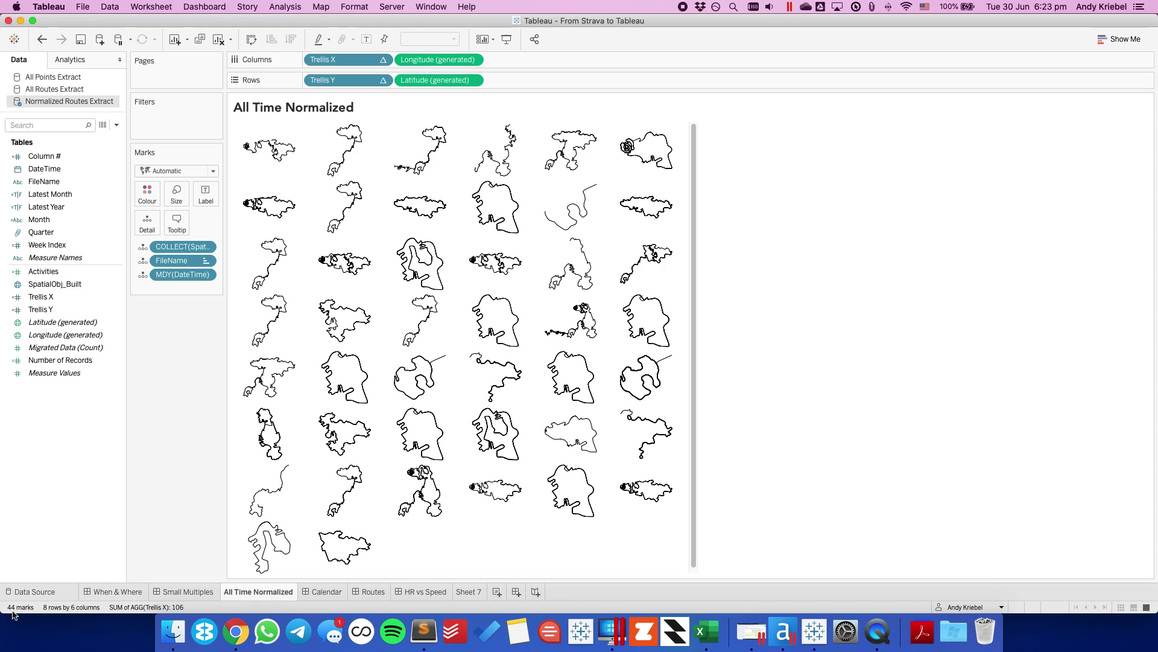
{"action": "right_click", "coordinate": [63, 101]}
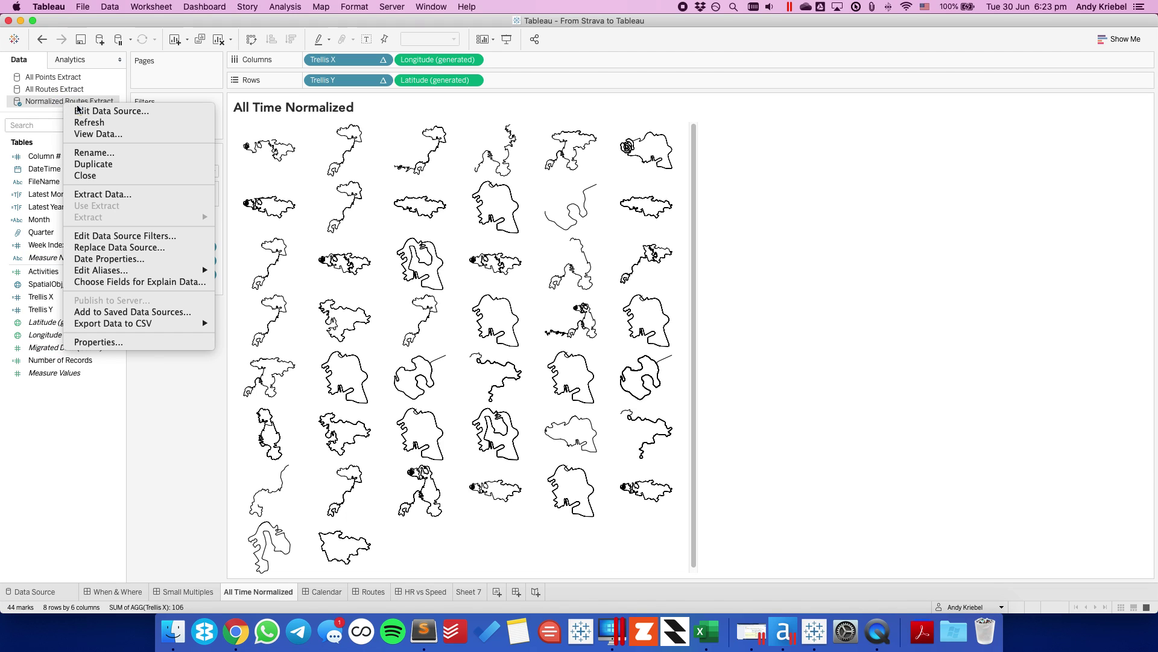
{"action": "left_click", "coordinate": [90, 123]}
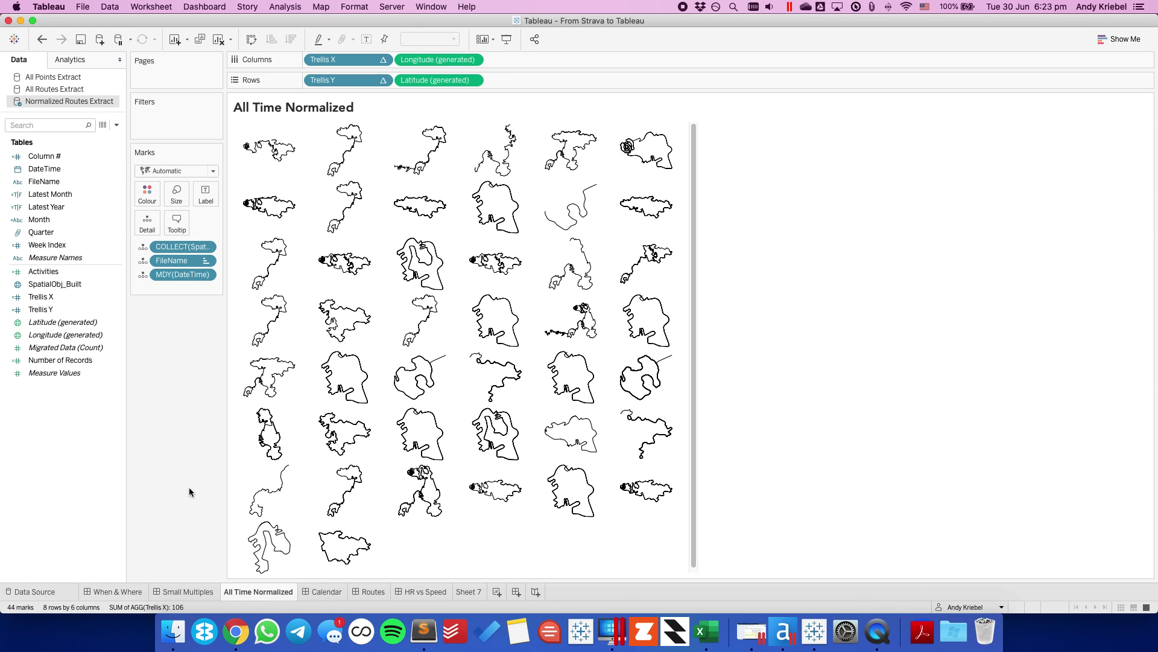
{"action": "right_click", "coordinate": [90, 105]}
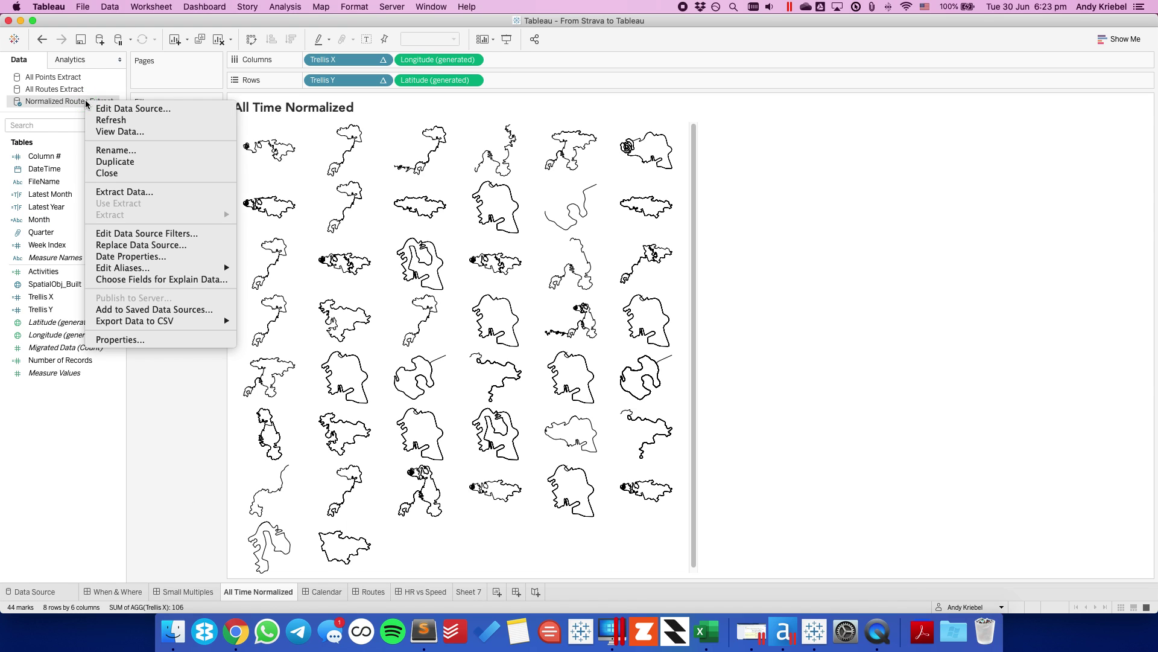
Repoint Normalized Routes Extract to Downloads/GPX Files/StravaSmallMultiples.tde
{"action": "left_click", "coordinate": [124, 107]}
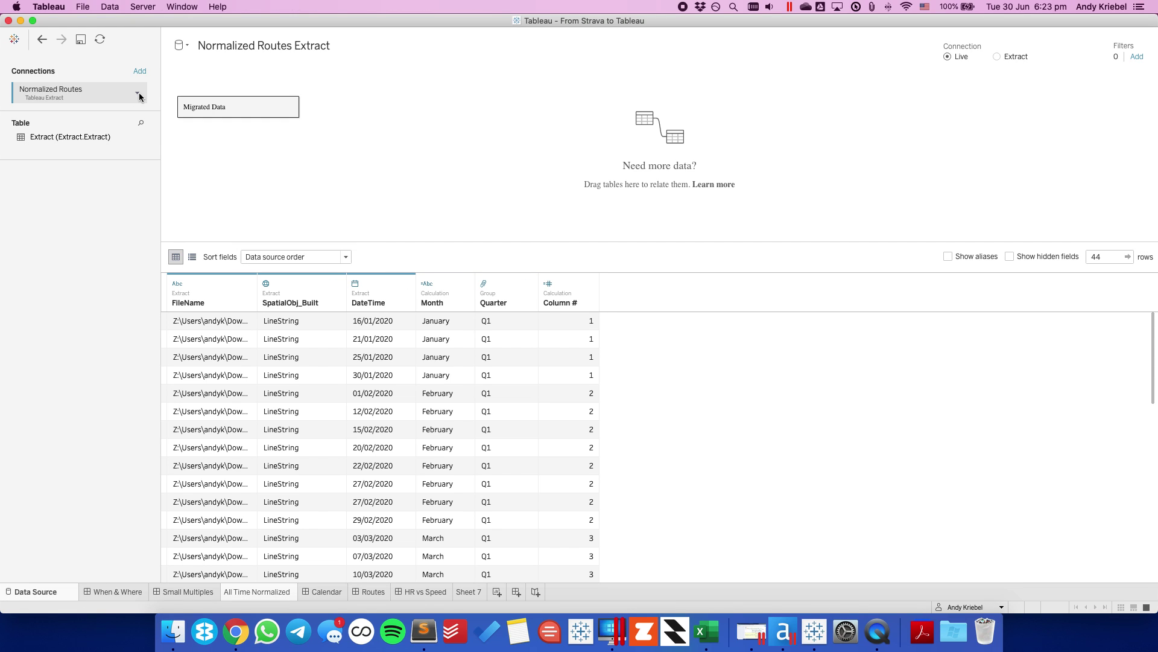
{"action": "left_click", "coordinate": [137, 92]}
{"action": "key", "text": "Return"}
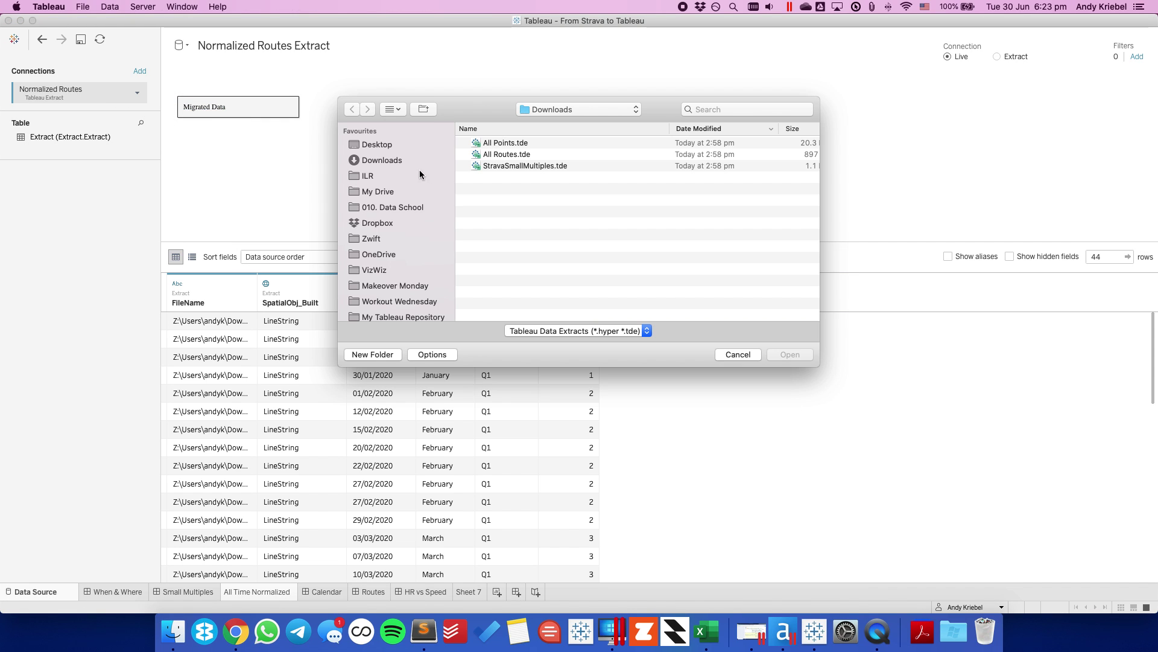
{"action": "left_click", "coordinate": [380, 160]}
{"action": "double_click", "coordinate": [474, 145]}
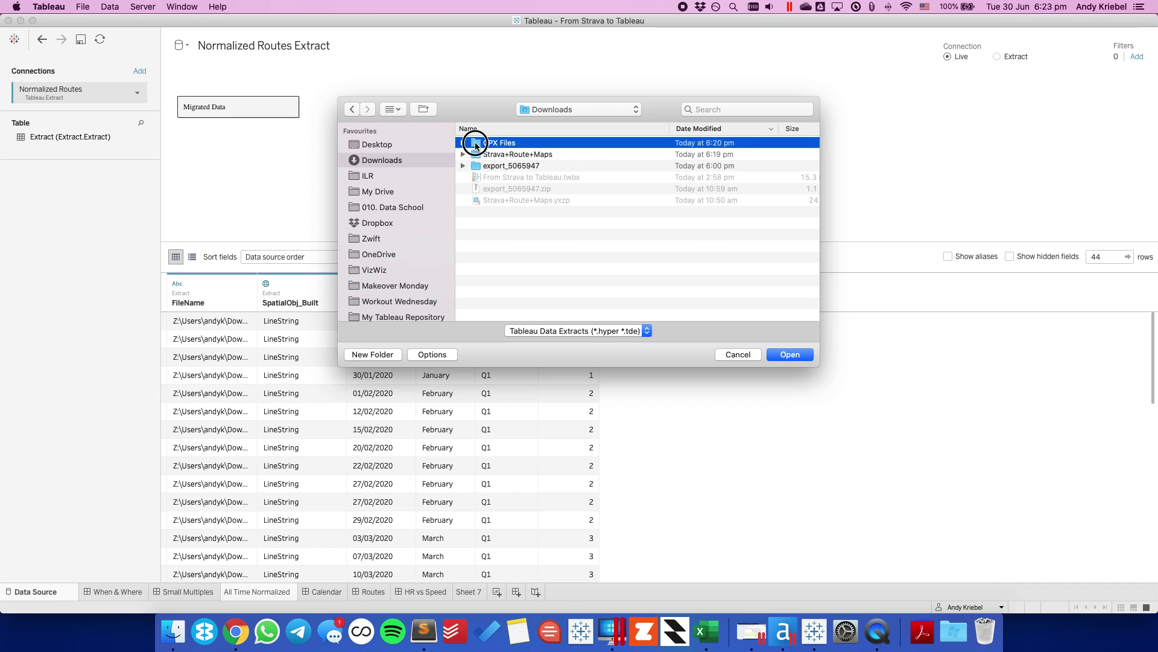
{"action": "left_click", "coordinate": [479, 166]}
{"action": "double_click", "coordinate": [479, 167]}
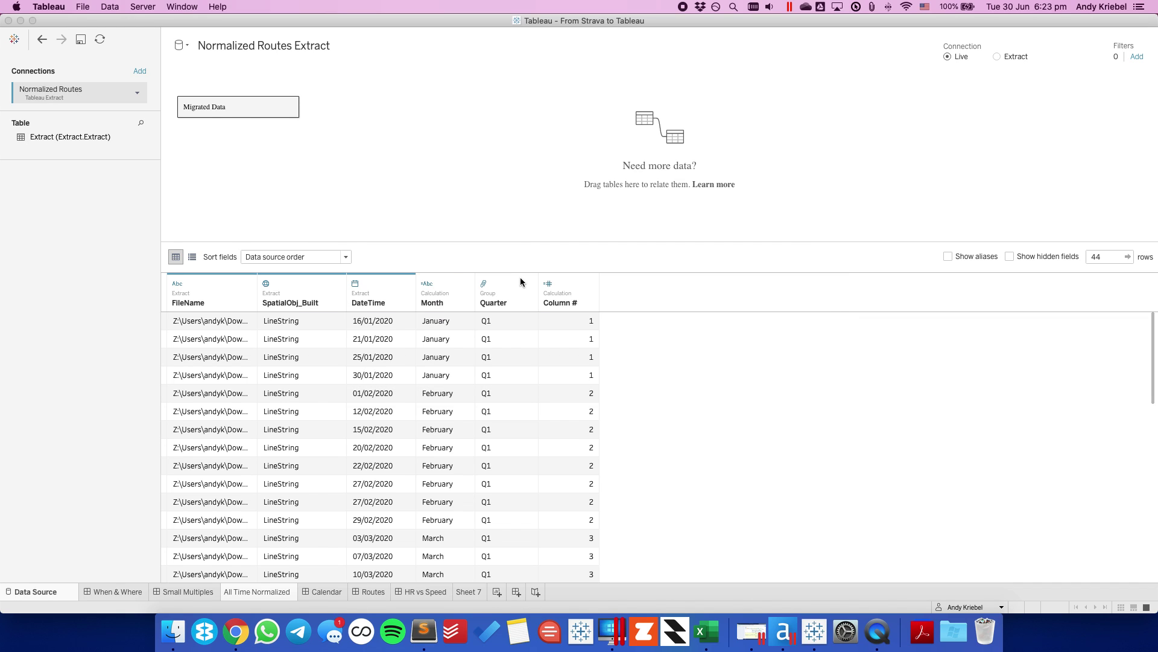
Show headers for Trellis X and Trellis Y on All Time Normalized, then return to Small Multiples
{"action": "left_click", "coordinate": [200, 592]}
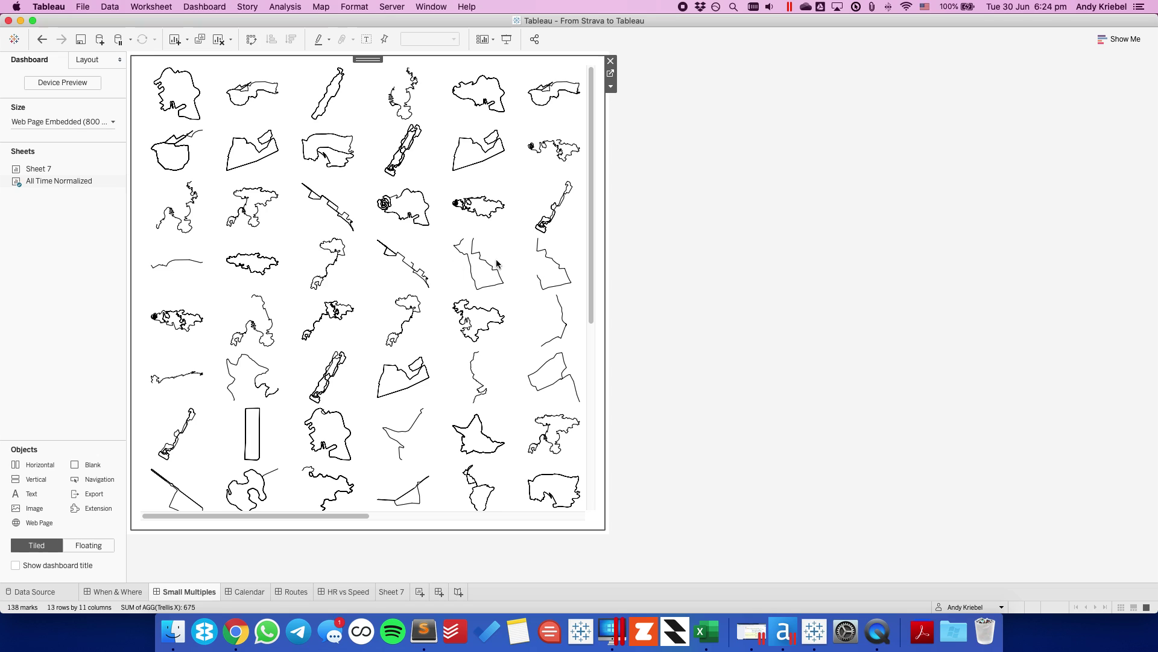
{"action": "left_click", "coordinate": [610, 74]}
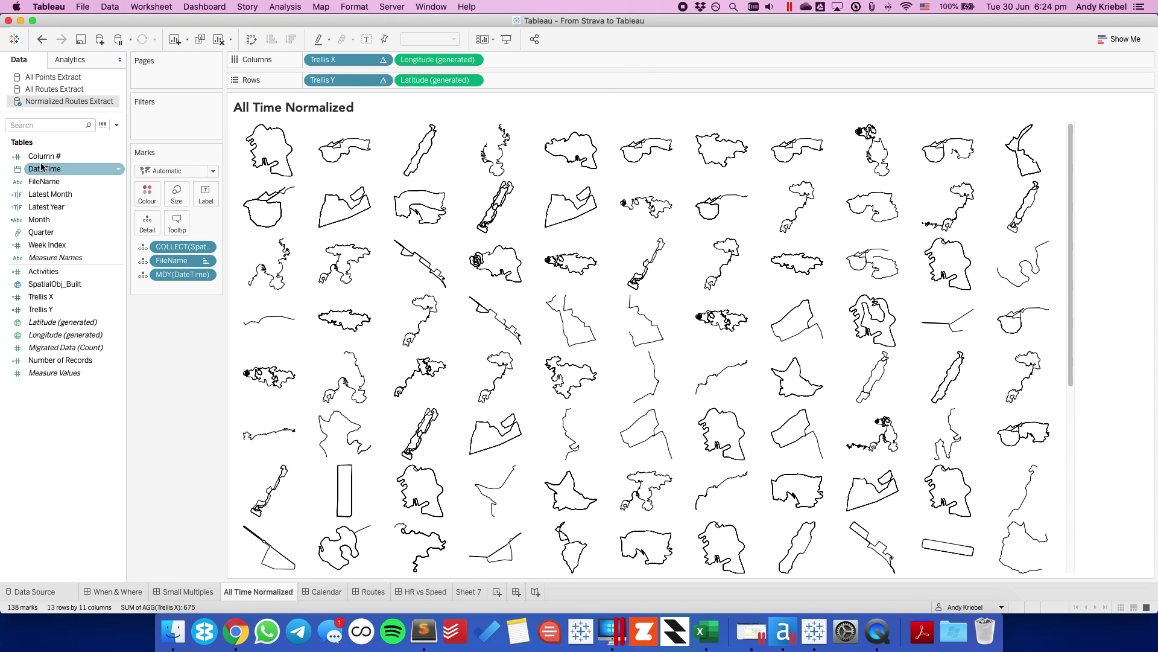
{"action": "left_click", "coordinate": [382, 59]}
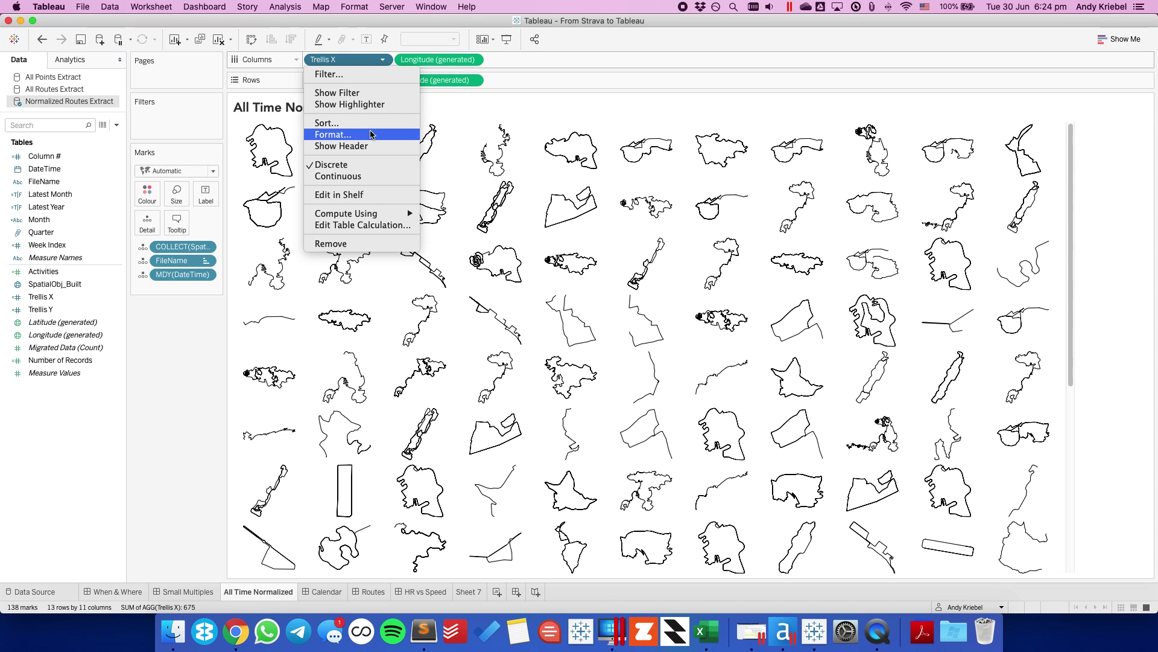
{"action": "left_click", "coordinate": [367, 146]}
{"action": "left_click", "coordinate": [382, 81]}
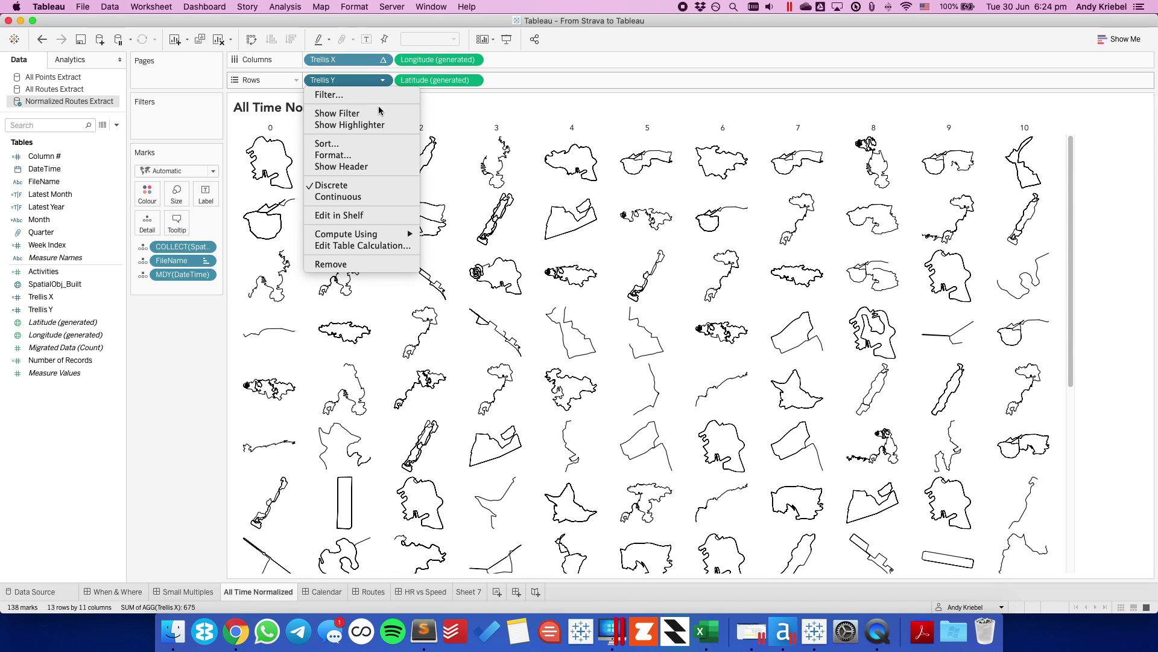
{"action": "left_click", "coordinate": [368, 167]}
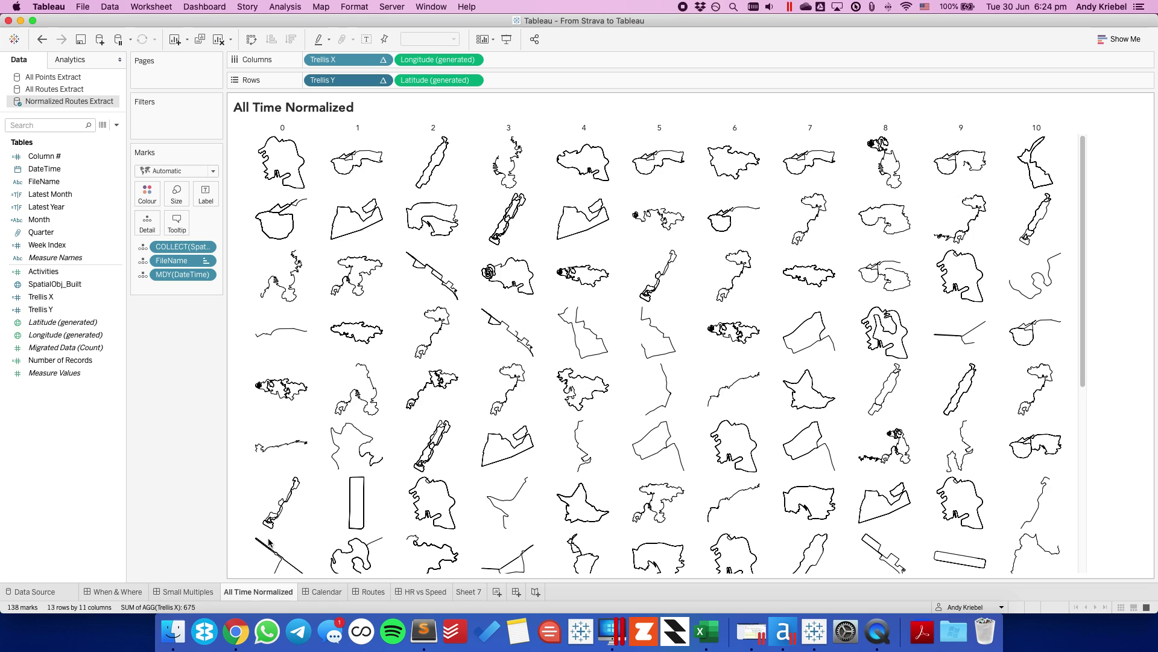
{"action": "left_click", "coordinate": [202, 592]}
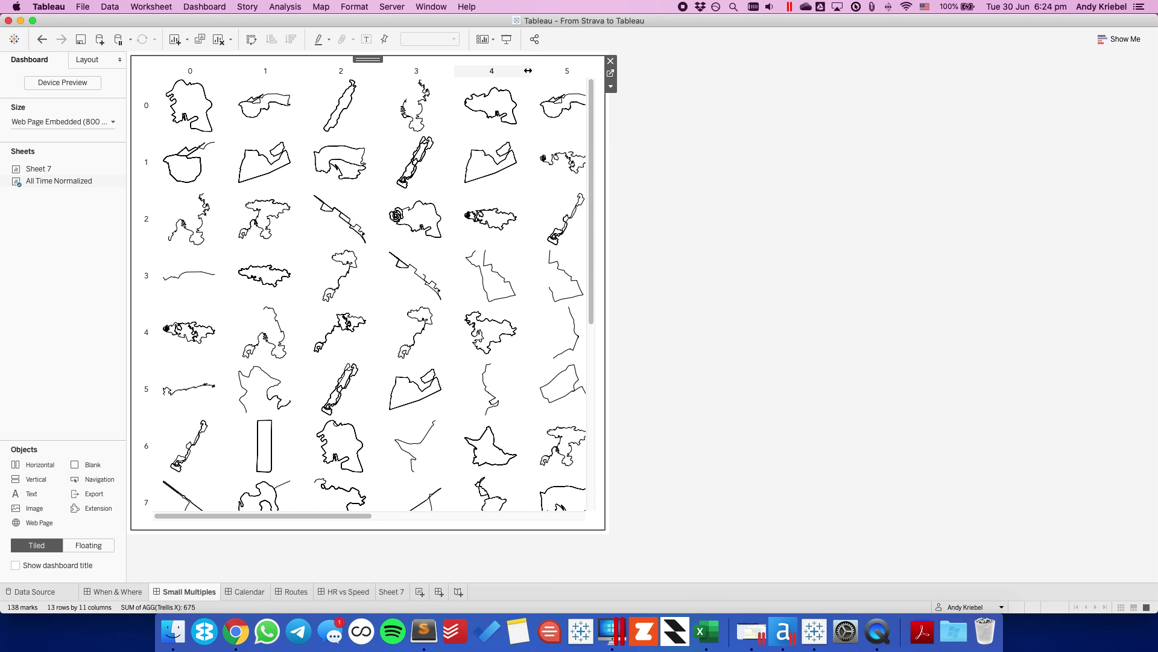
Shrink the trellis so columns 0–10 and rows 0–12 fit, then hide both number headers
{"action": "left_click_drag", "start_coordinate": [528, 71], "coordinate": [474, 70]}
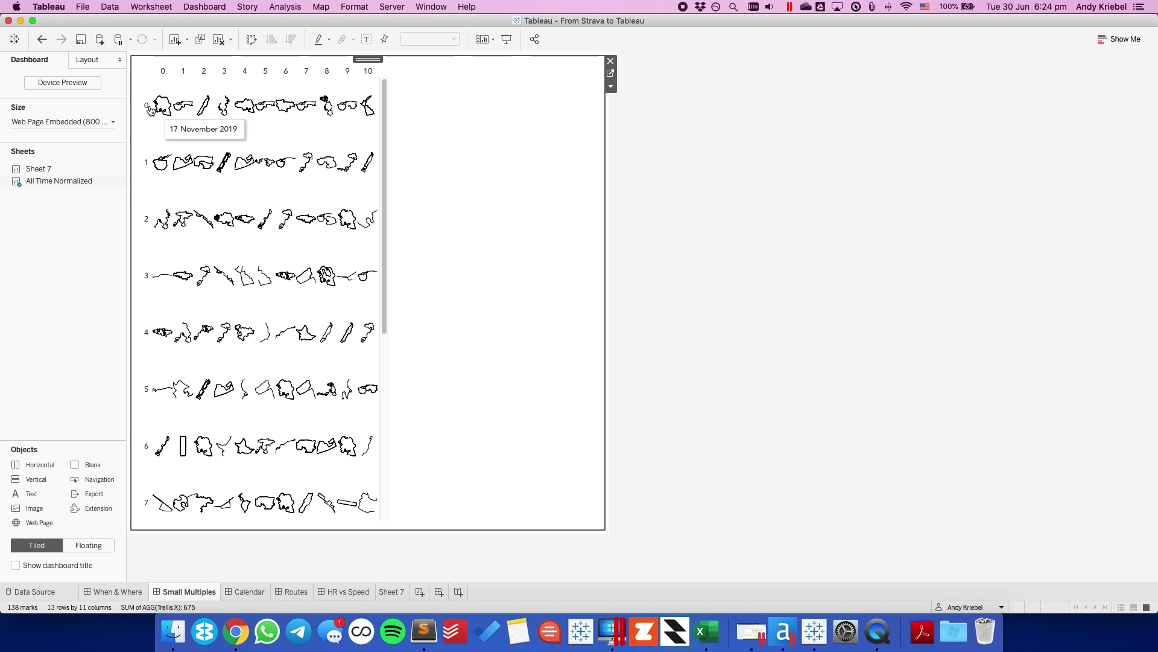
{"action": "left_click_drag", "start_coordinate": [147, 134], "coordinate": [147, 97]}
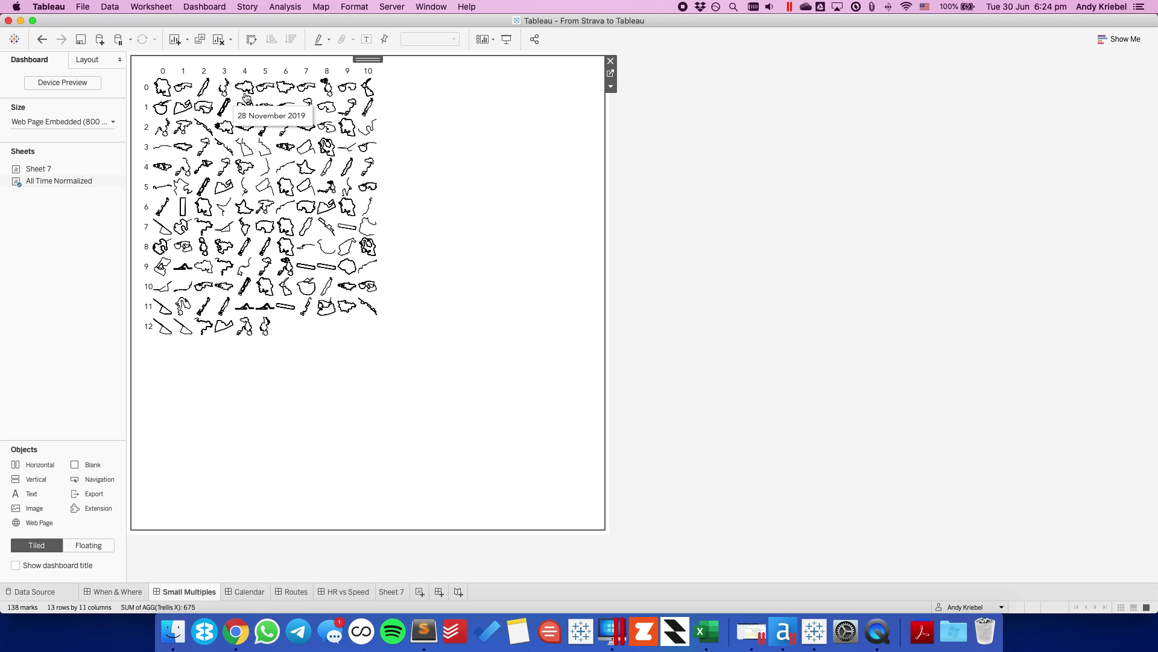
{"action": "right_click", "coordinate": [367, 70]}
{"action": "left_click", "coordinate": [389, 143]}
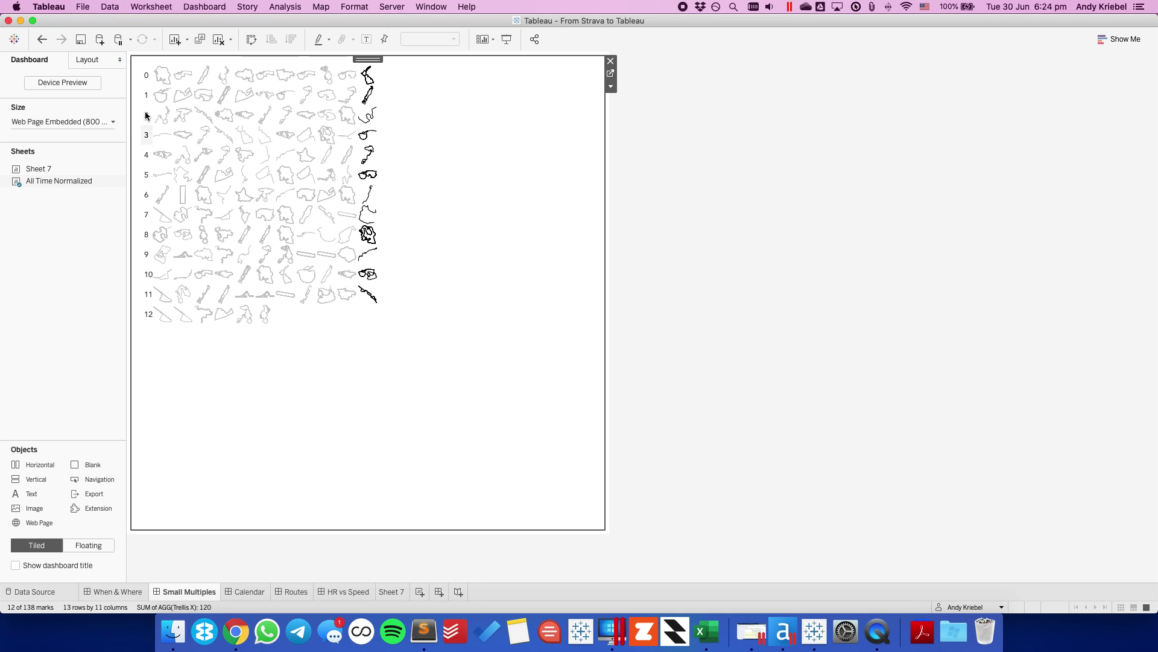
{"action": "right_click", "coordinate": [148, 97]}
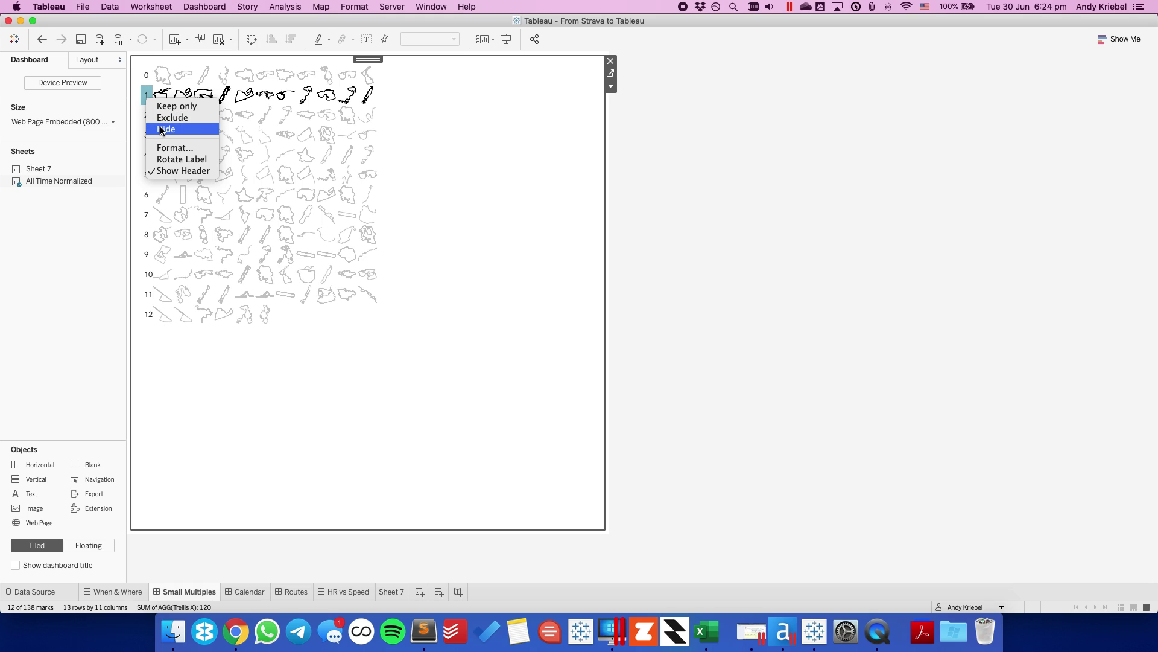
{"action": "left_click", "coordinate": [175, 171]}
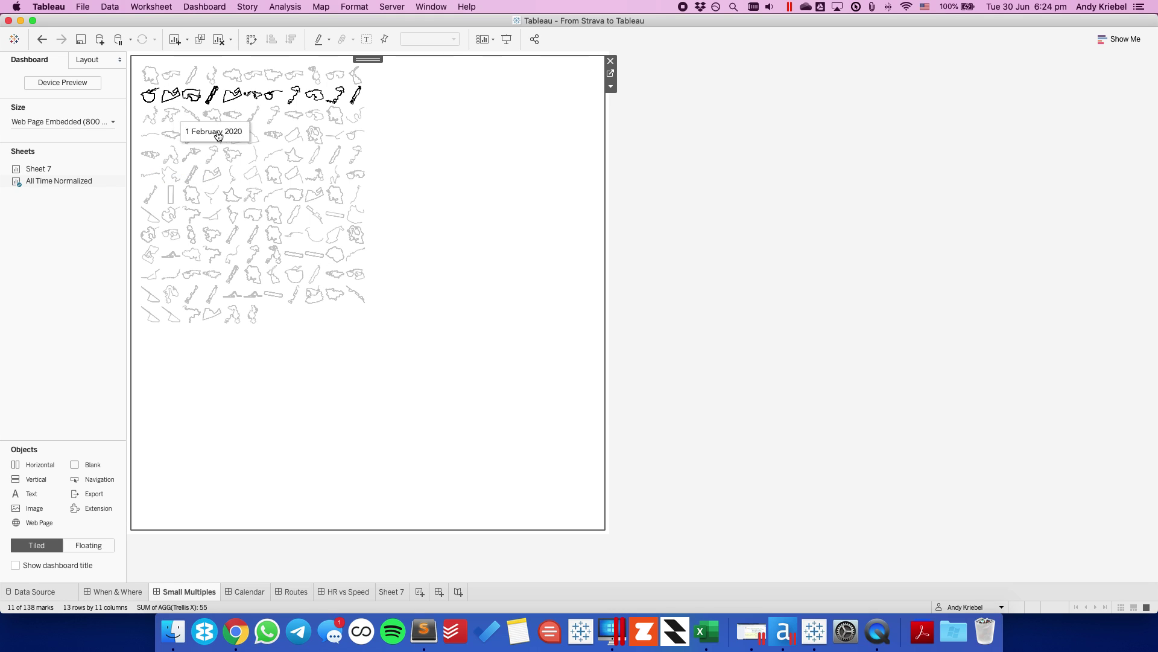
Enlarge the route grid across and down the dashboard, clear the selection, and open Calendar
{"action": "left_click_drag", "start_coordinate": [366, 142], "coordinate": [595, 147]}
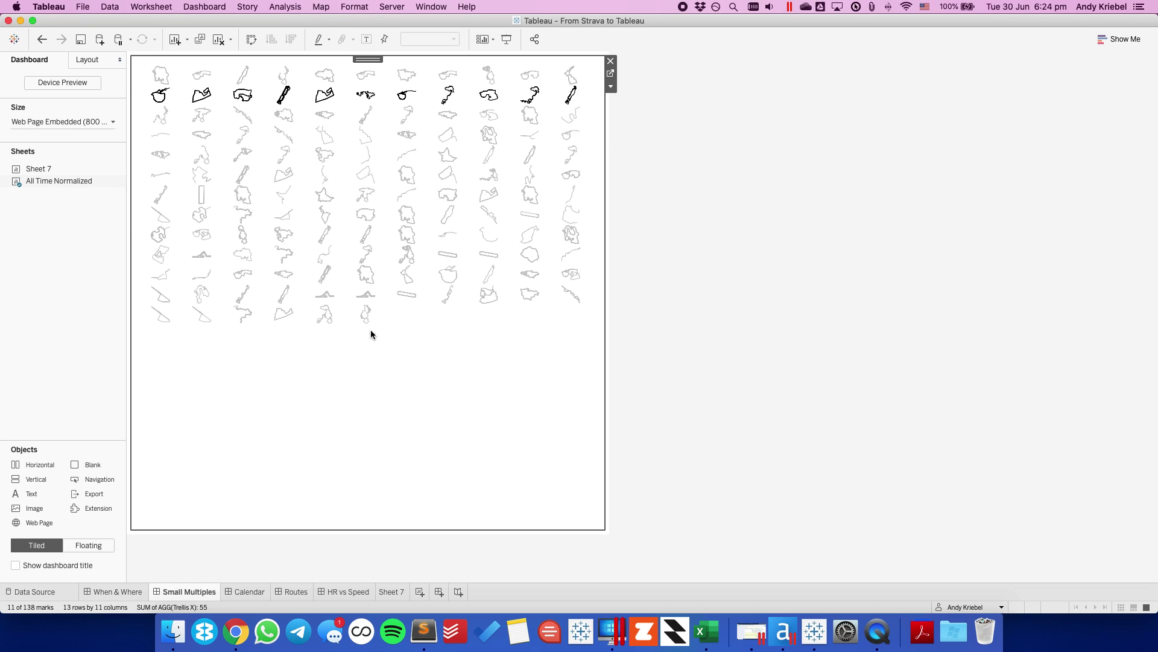
{"action": "left_click_drag", "start_coordinate": [395, 326], "coordinate": [406, 519]}
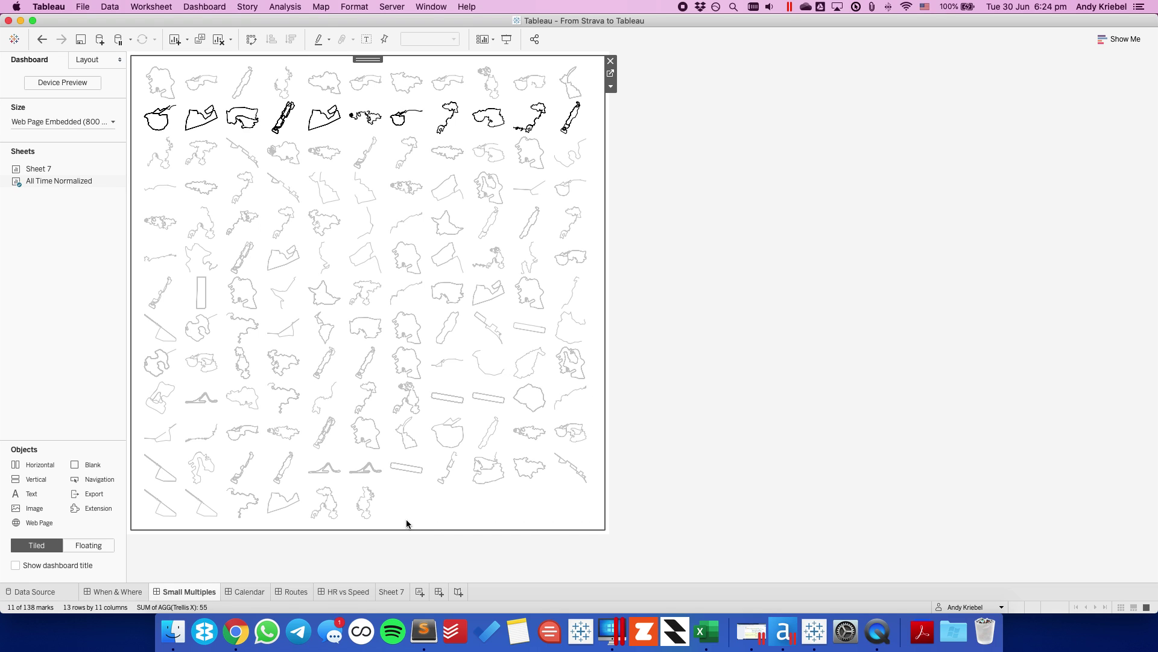
{"action": "left_click", "coordinate": [415, 510]}
{"action": "left_click", "coordinate": [716, 376]}
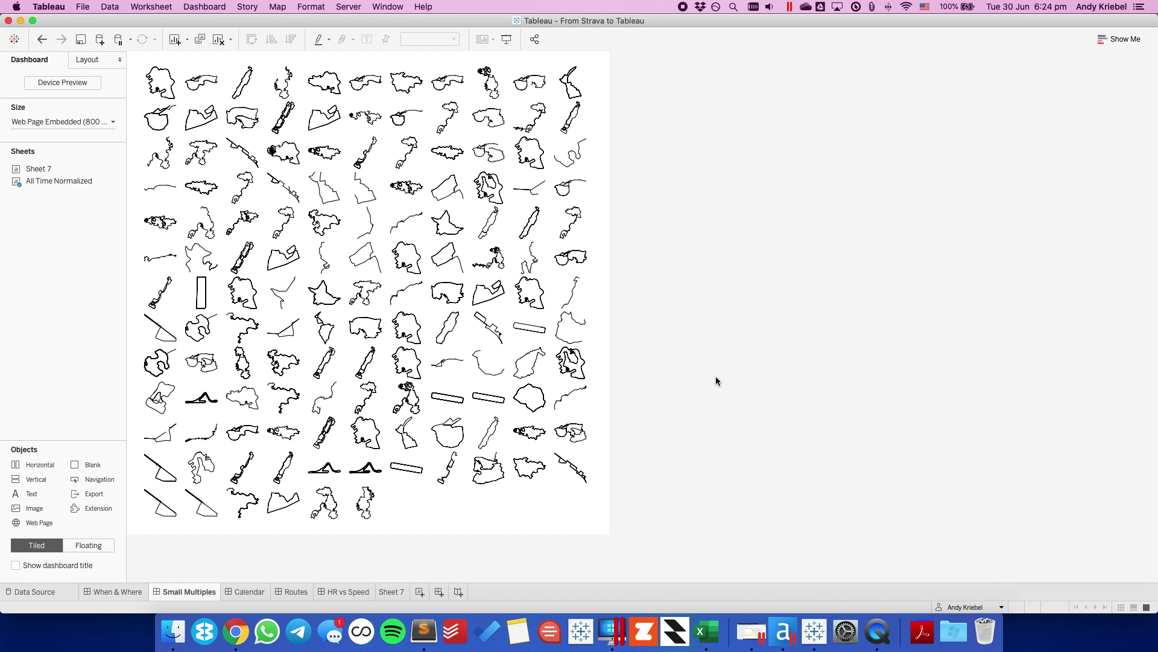
{"action": "left_click", "coordinate": [254, 590]}
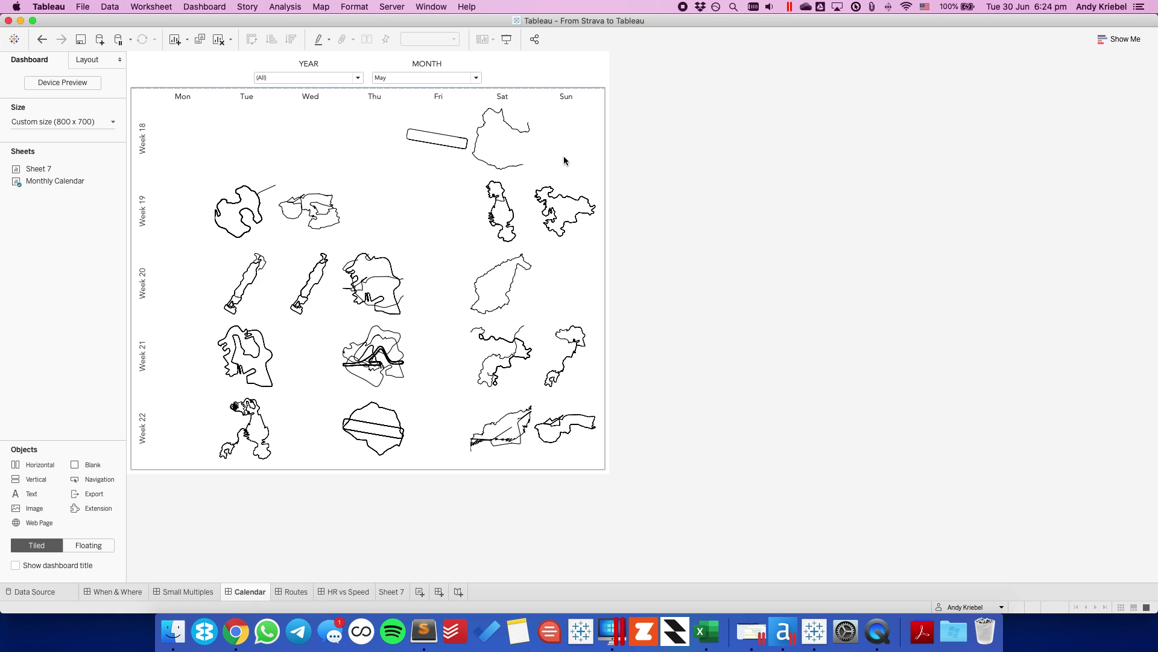
Check the month filter list and the worksheet behind the calendar view
{"action": "left_click", "coordinate": [445, 78]}
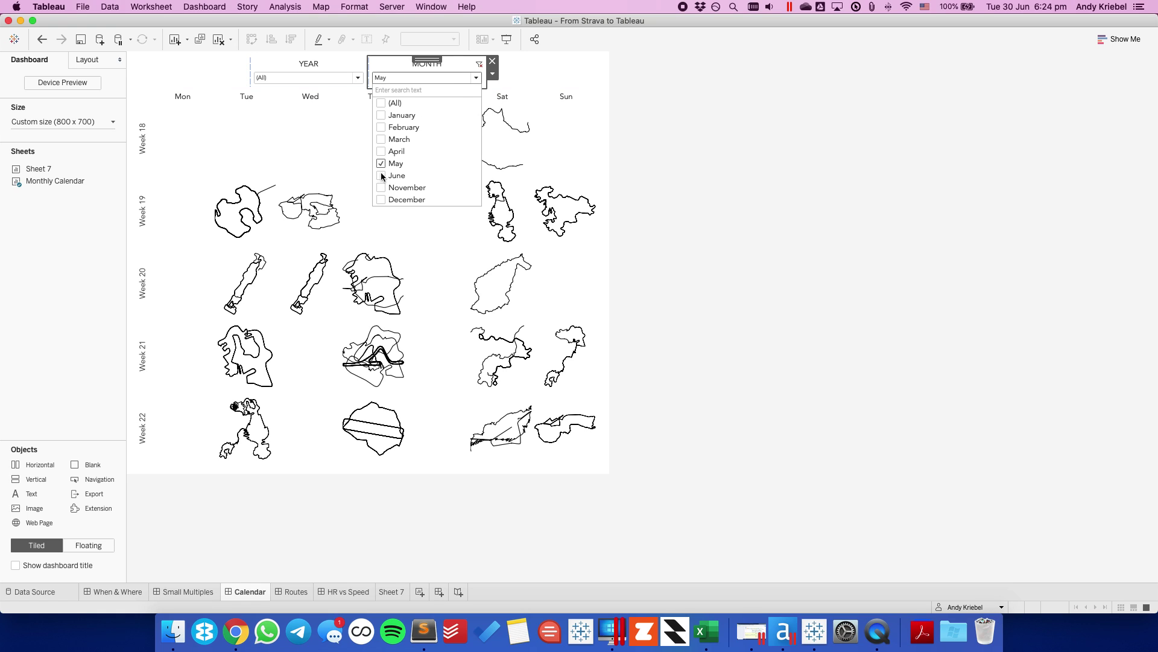
{"action": "left_click", "coordinate": [579, 158]}
{"action": "left_click", "coordinate": [578, 158]}
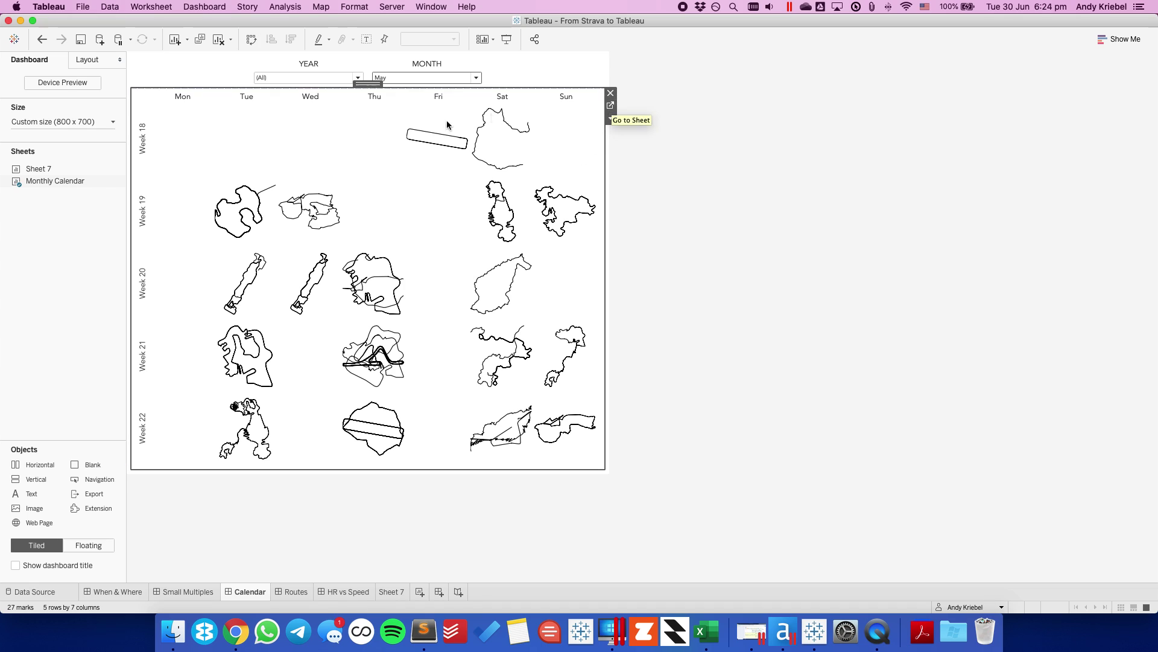
{"action": "left_click", "coordinate": [611, 105]}
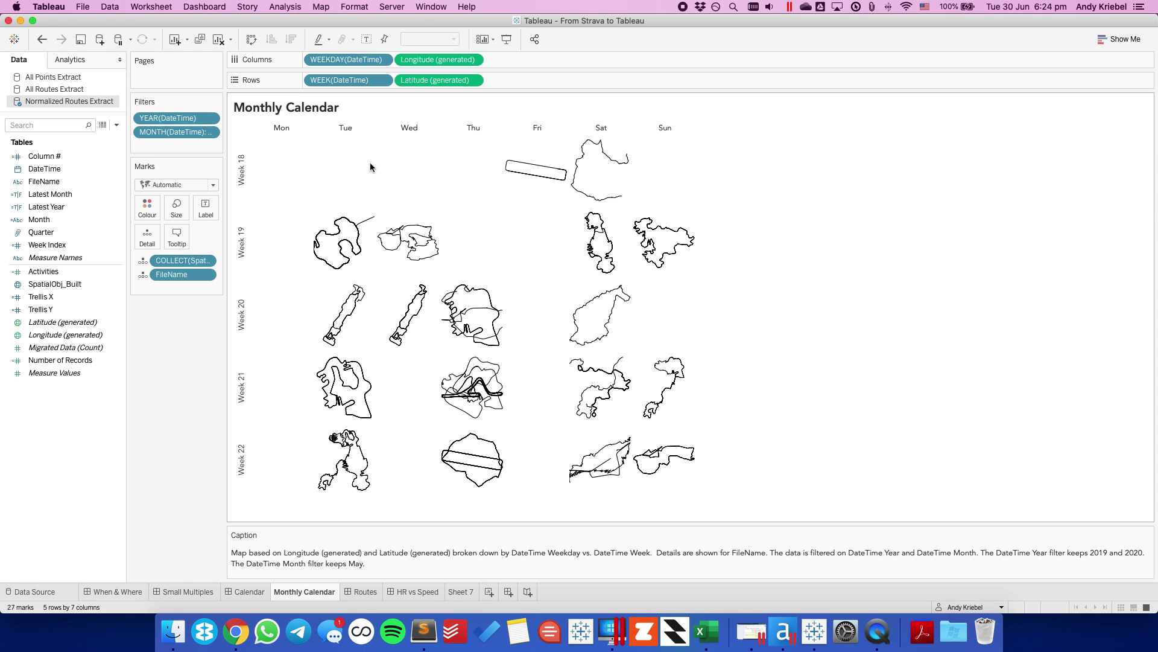
{"action": "left_click", "coordinate": [250, 593]}
Filter the Calendar to year 2020 only and swap May for June in the month filter
{"action": "left_click", "coordinate": [305, 77]}
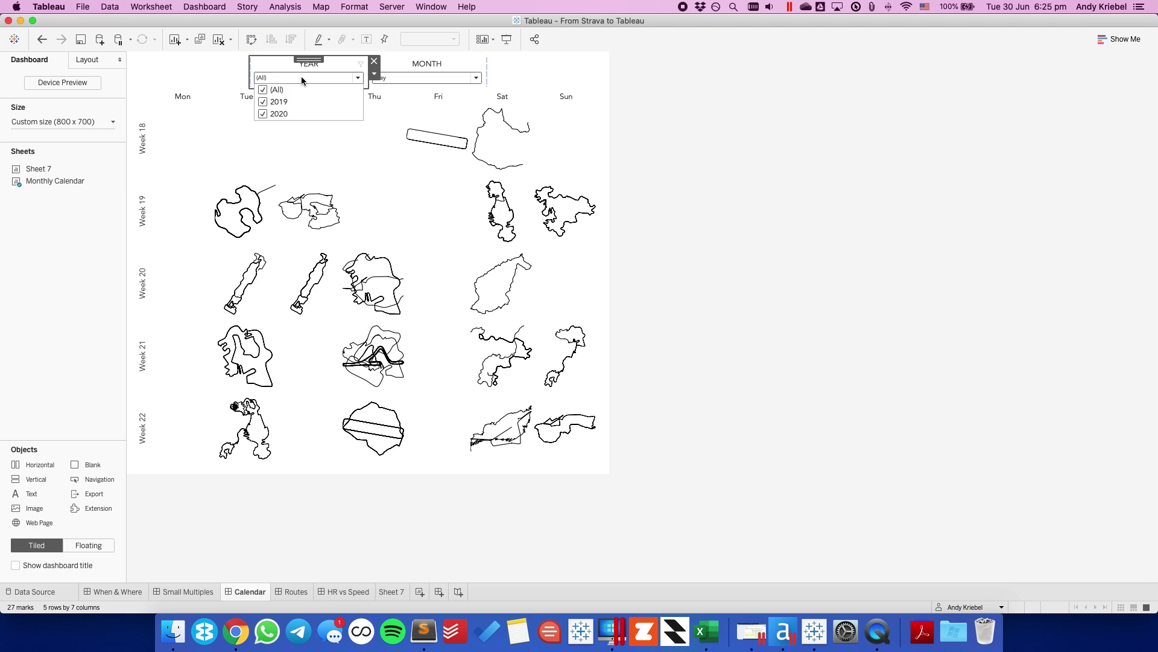
{"action": "left_click", "coordinate": [263, 102]}
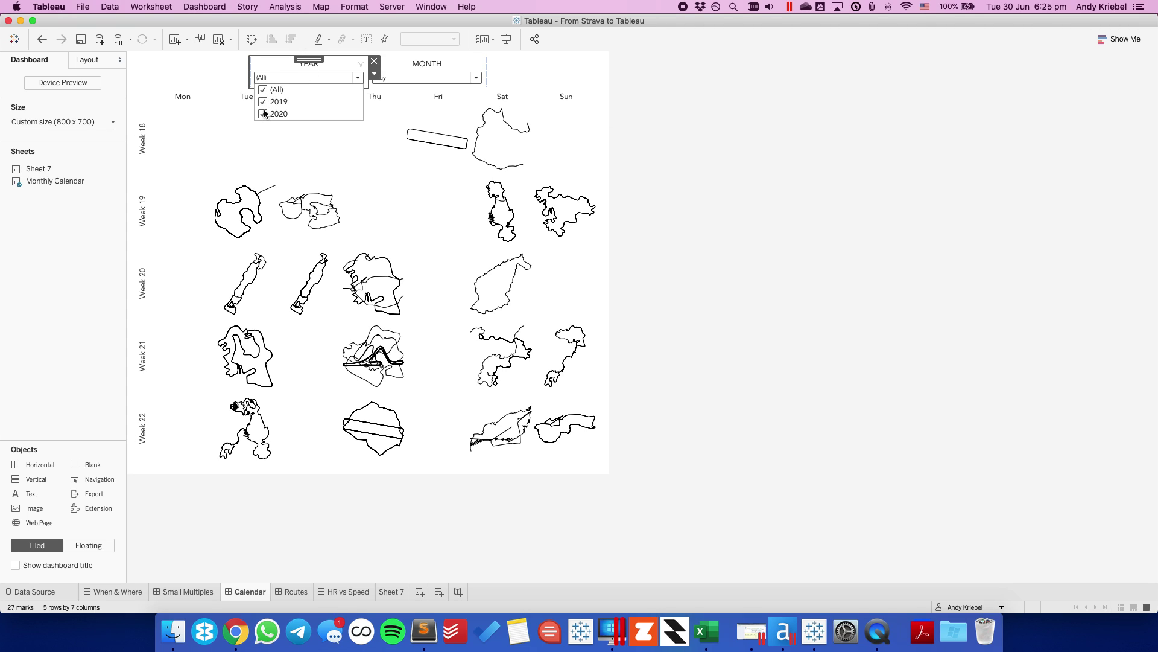
{"action": "left_click", "coordinate": [401, 79]}
{"action": "left_click", "coordinate": [400, 78]}
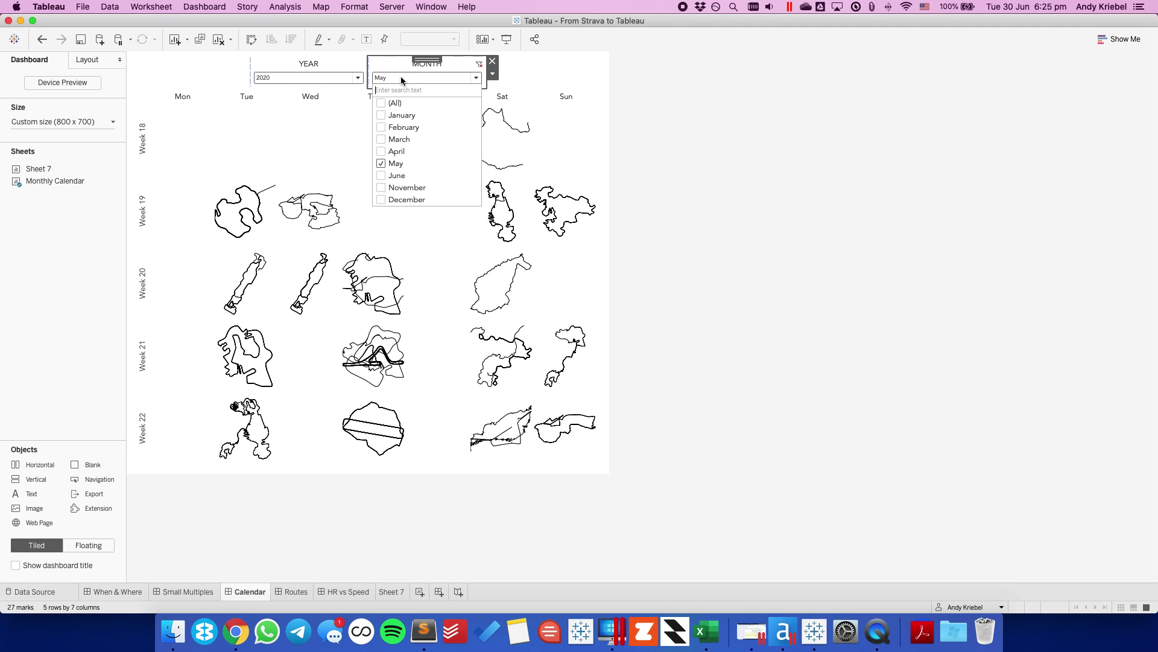
{"action": "left_click", "coordinate": [381, 164]}
{"action": "left_click", "coordinate": [381, 175]}
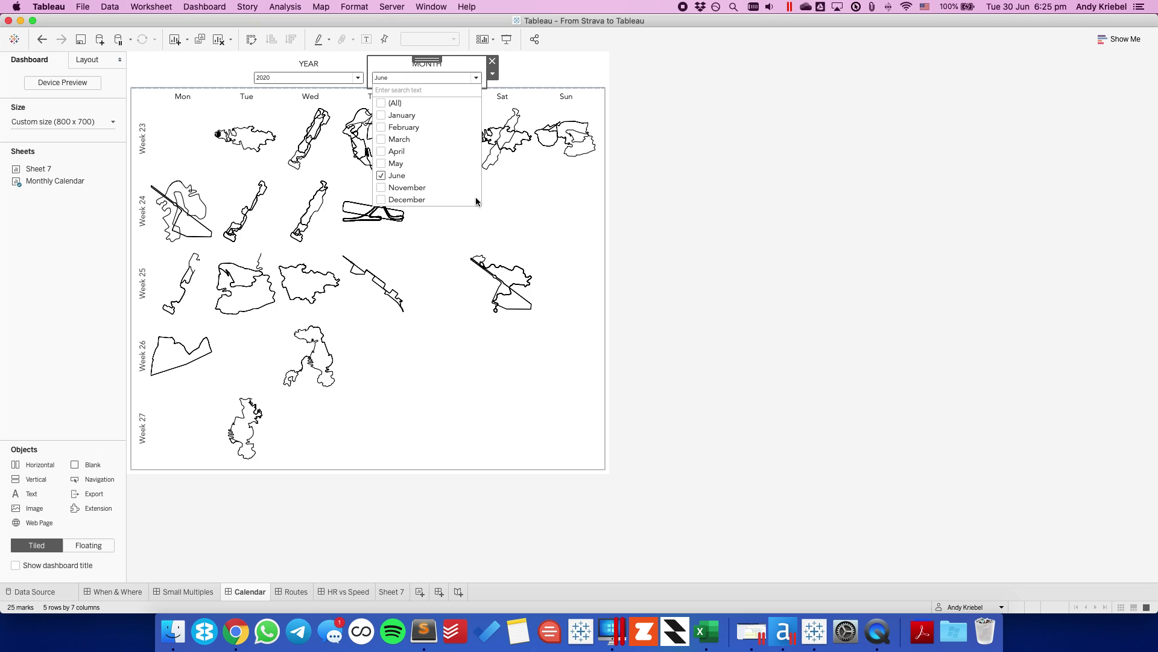
{"action": "left_click", "coordinate": [546, 212]}
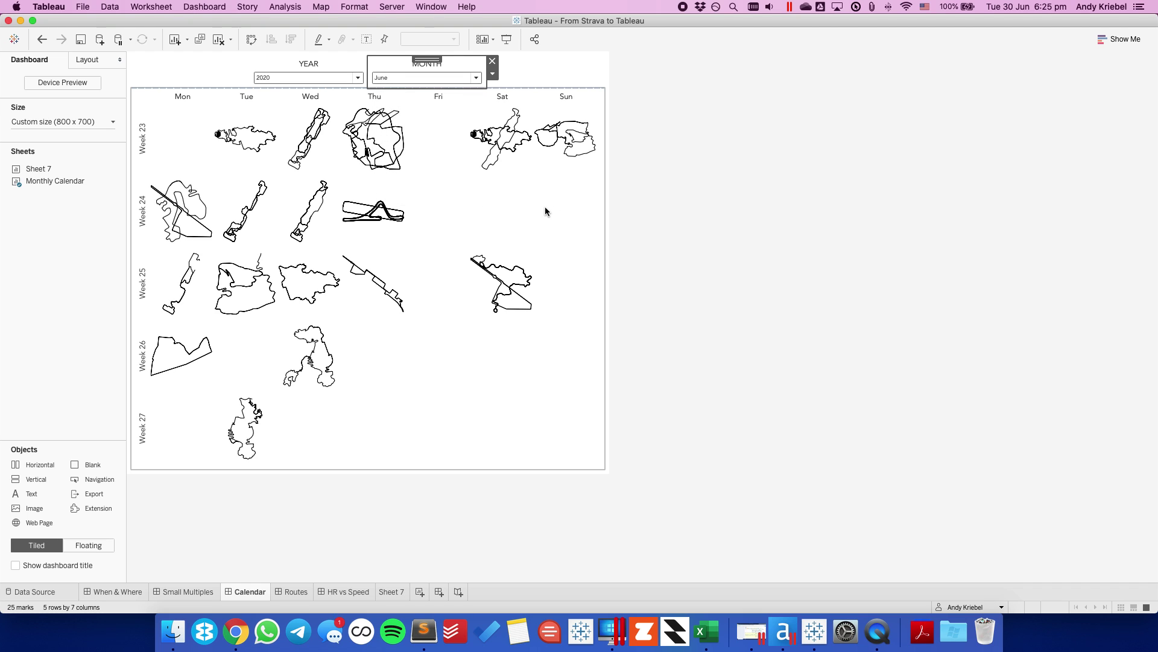
Open the worksheet behind the Routes dashboard's map
{"action": "left_click", "coordinate": [295, 593]}
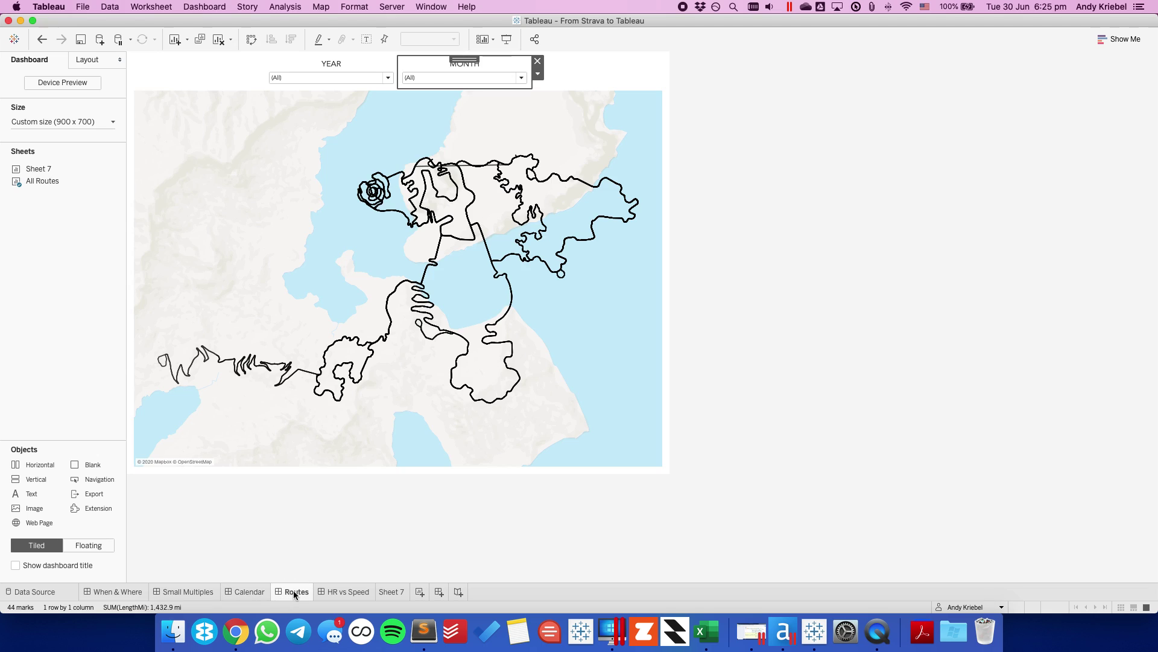
{"action": "left_click", "coordinate": [580, 338]}
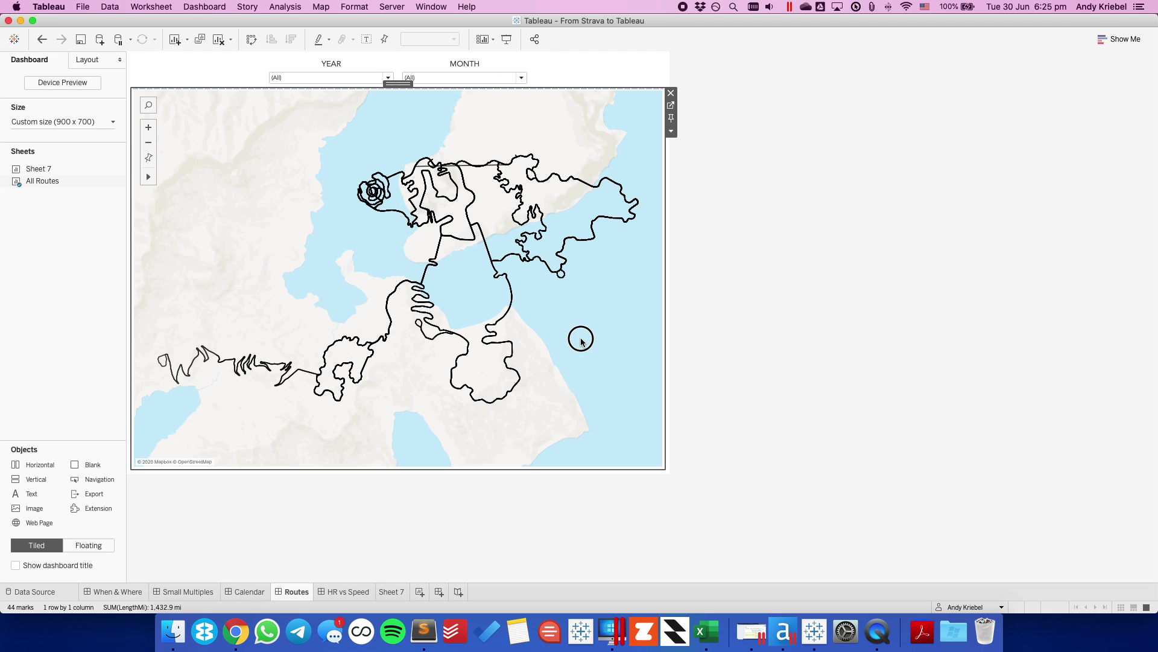
{"action": "left_click", "coordinate": [669, 108]}
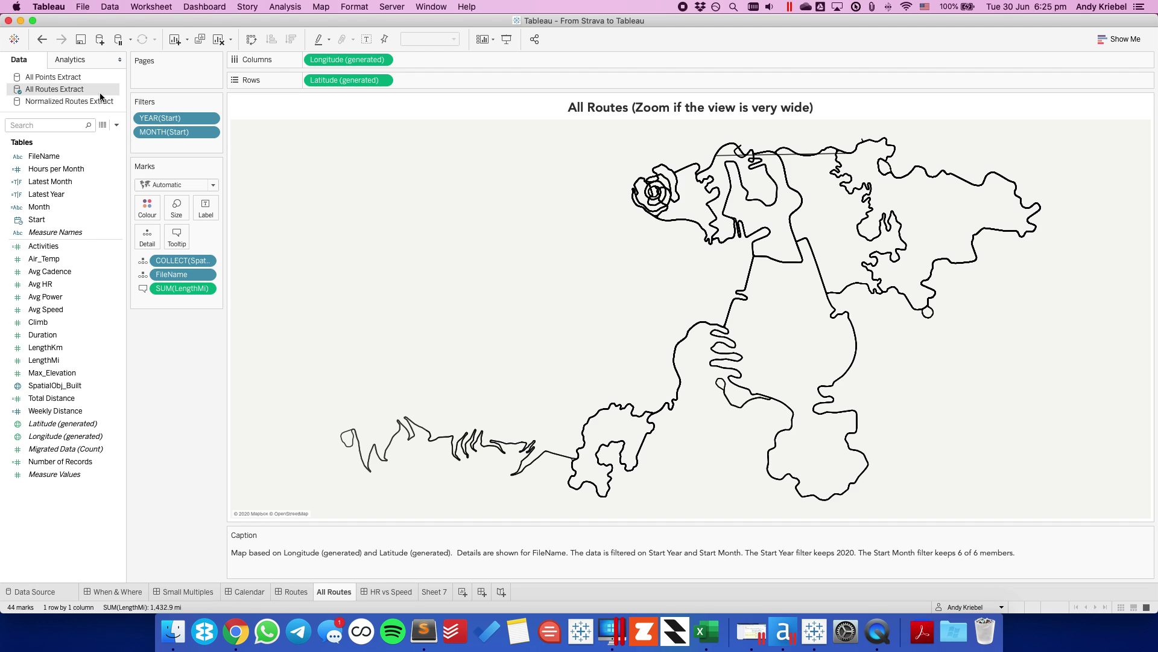
Repoint All Routes Extract to GPX Files/All Routes.tde and return to the Routes dashboard
{"action": "right_click", "coordinate": [76, 91]}
{"action": "left_click", "coordinate": [100, 99]}
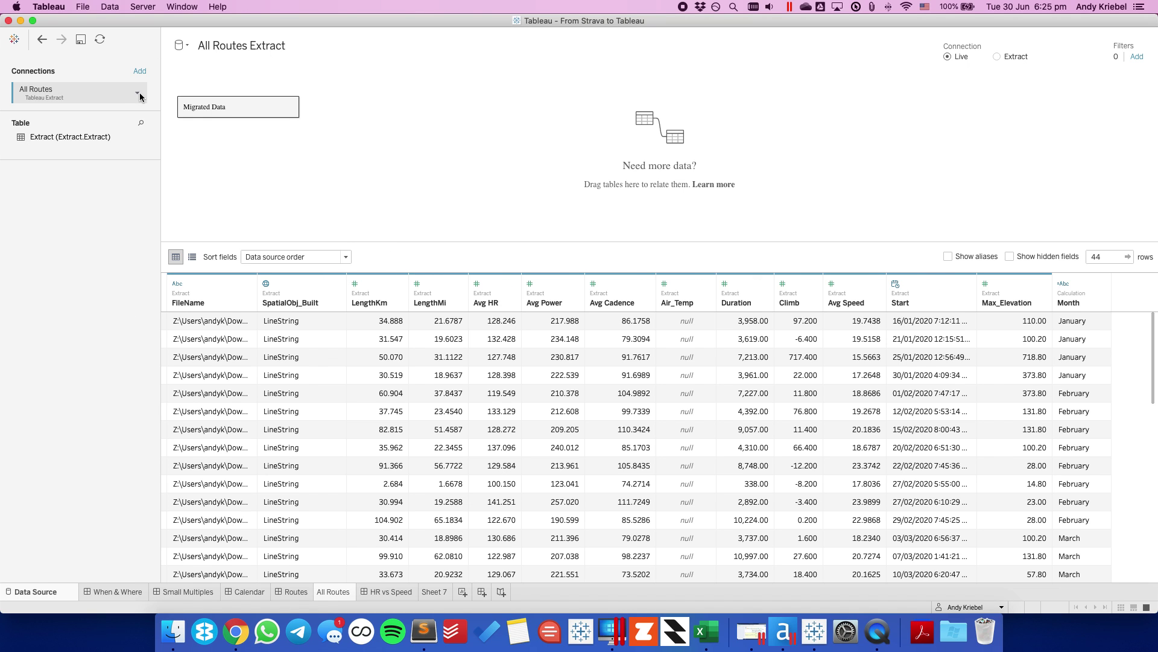
{"action": "left_click", "coordinate": [137, 93]}
{"action": "left_click", "coordinate": [169, 103]}
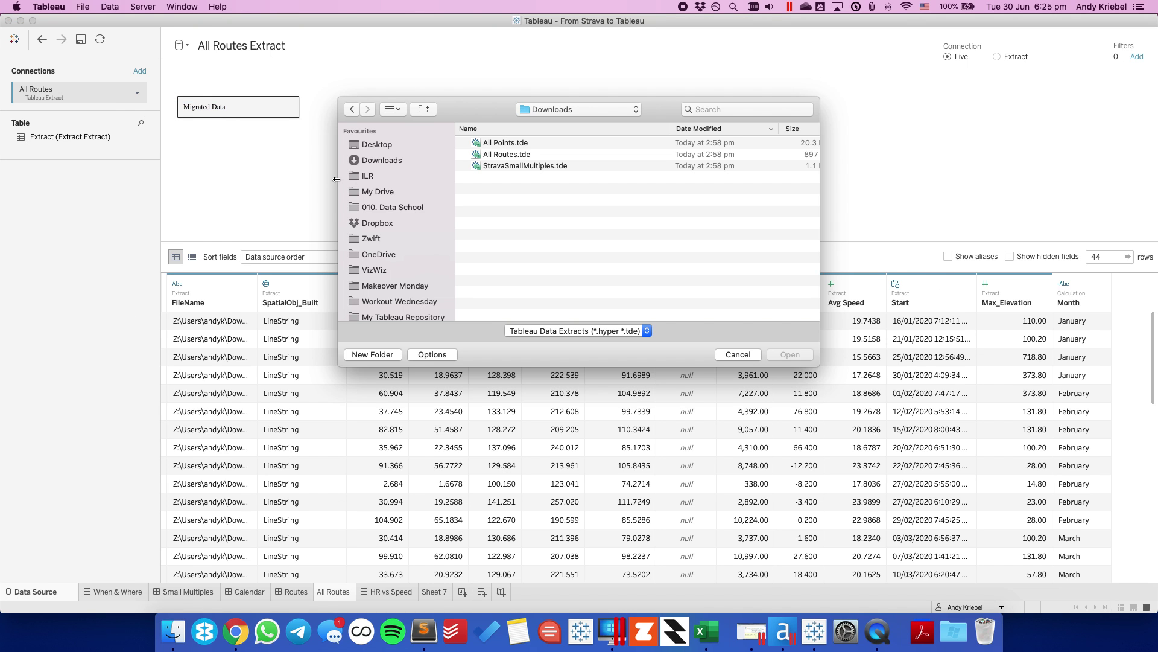
{"action": "left_click", "coordinate": [374, 160]}
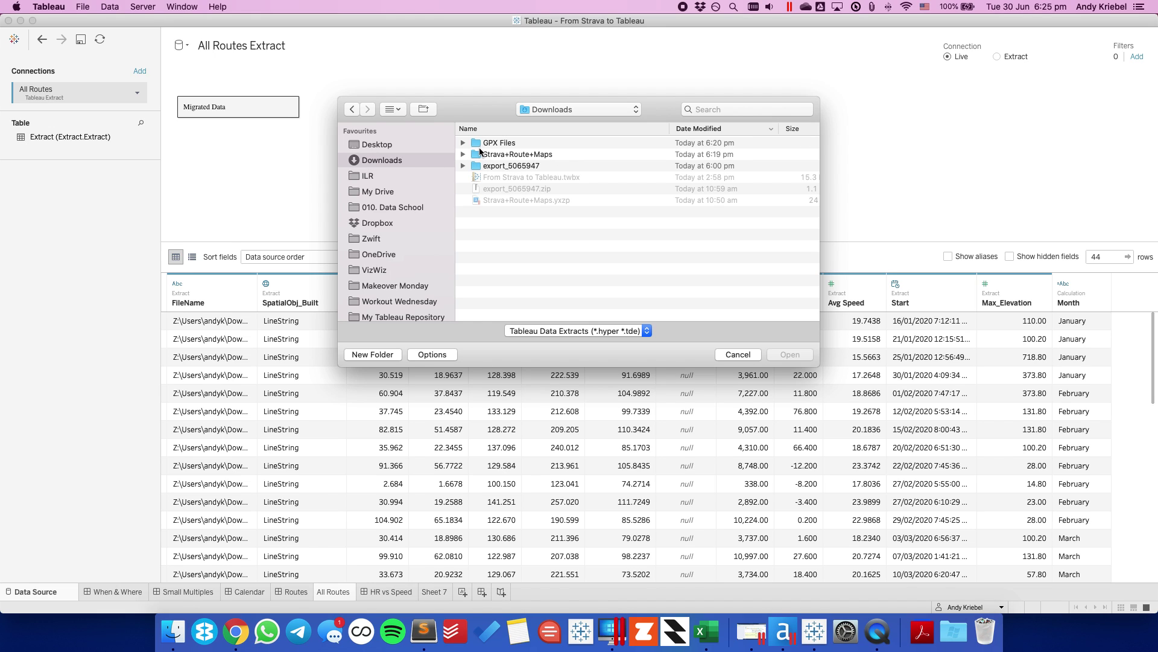
{"action": "double_click", "coordinate": [480, 145]}
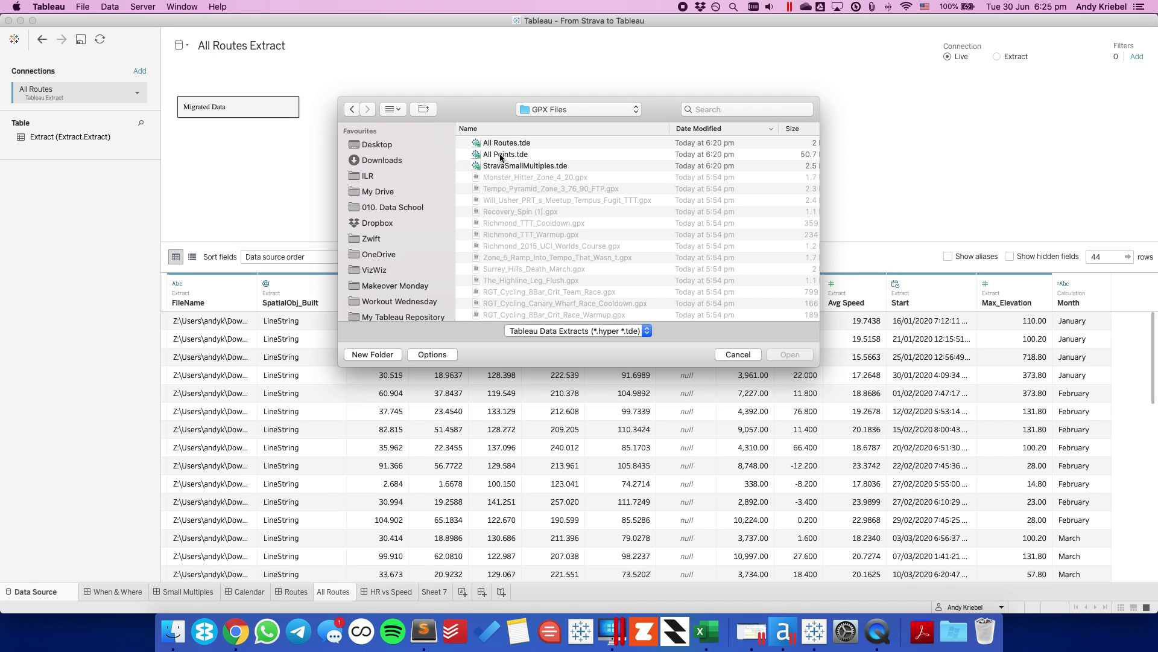
{"action": "left_click", "coordinate": [500, 149]}
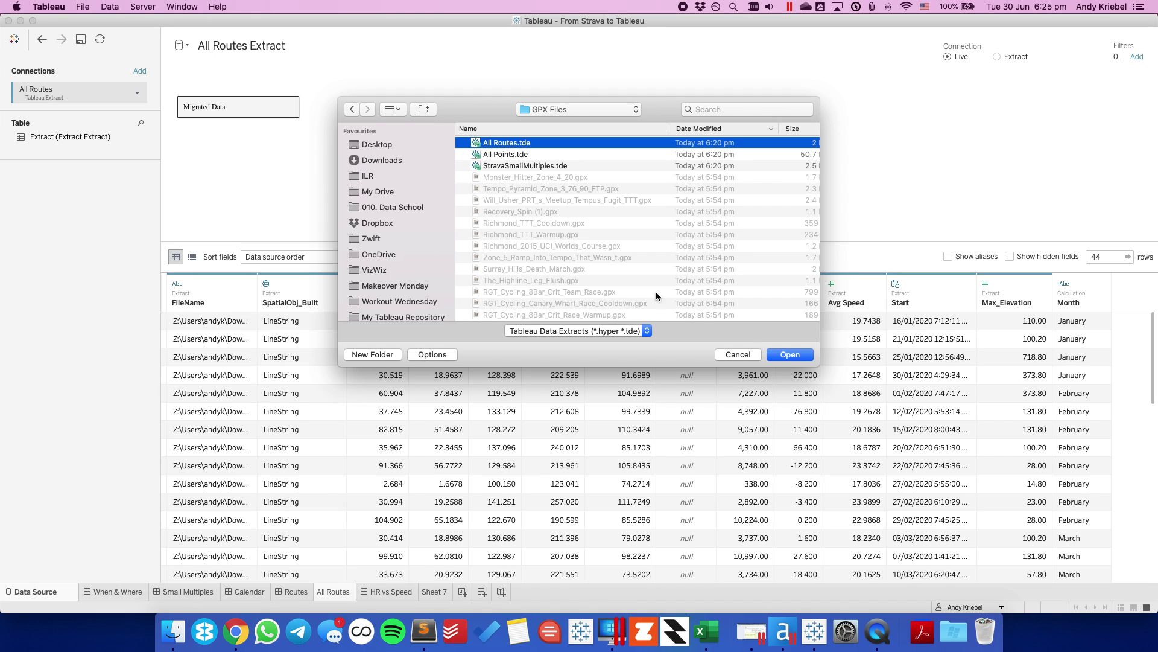
{"action": "left_click", "coordinate": [797, 356]}
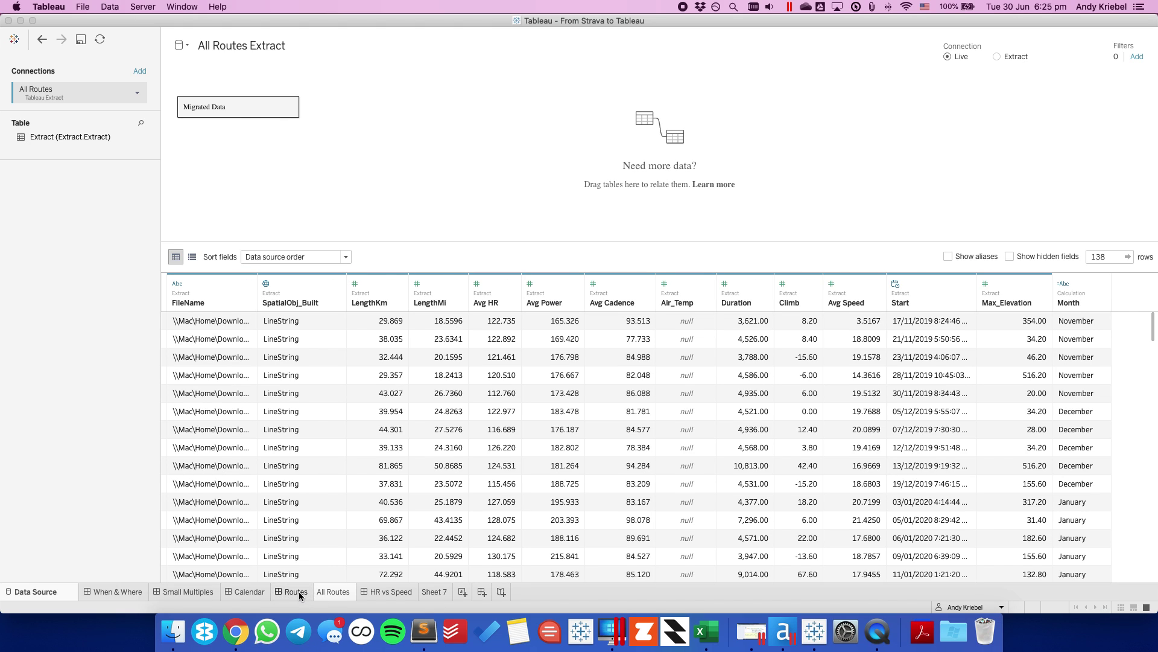
{"action": "left_click", "coordinate": [297, 591]}
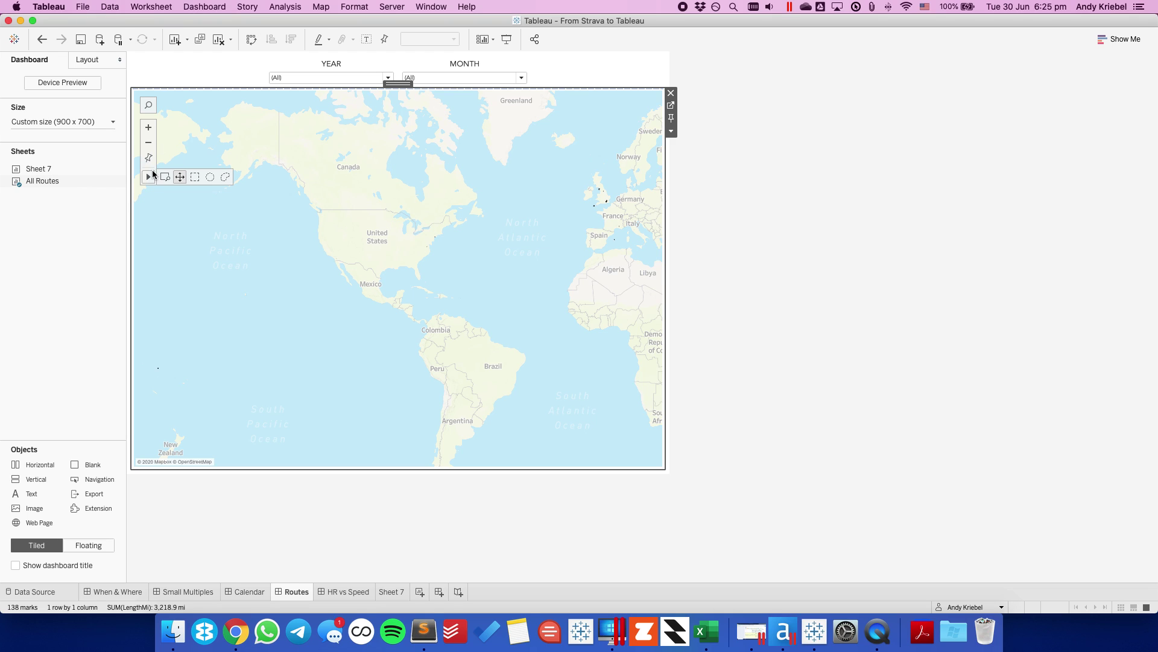
Zoom the Routes map from the world view through Britain into central London's routes along the Thames
{"action": "left_click", "coordinate": [167, 177]}
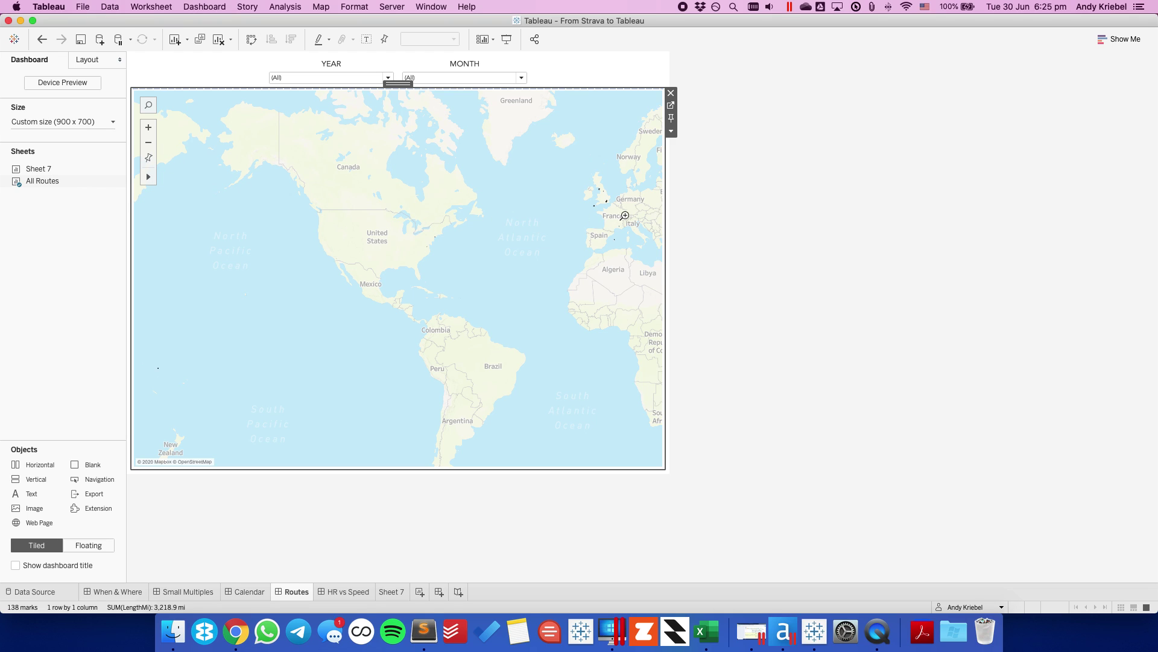
{"action": "left_click", "coordinate": [607, 201]}
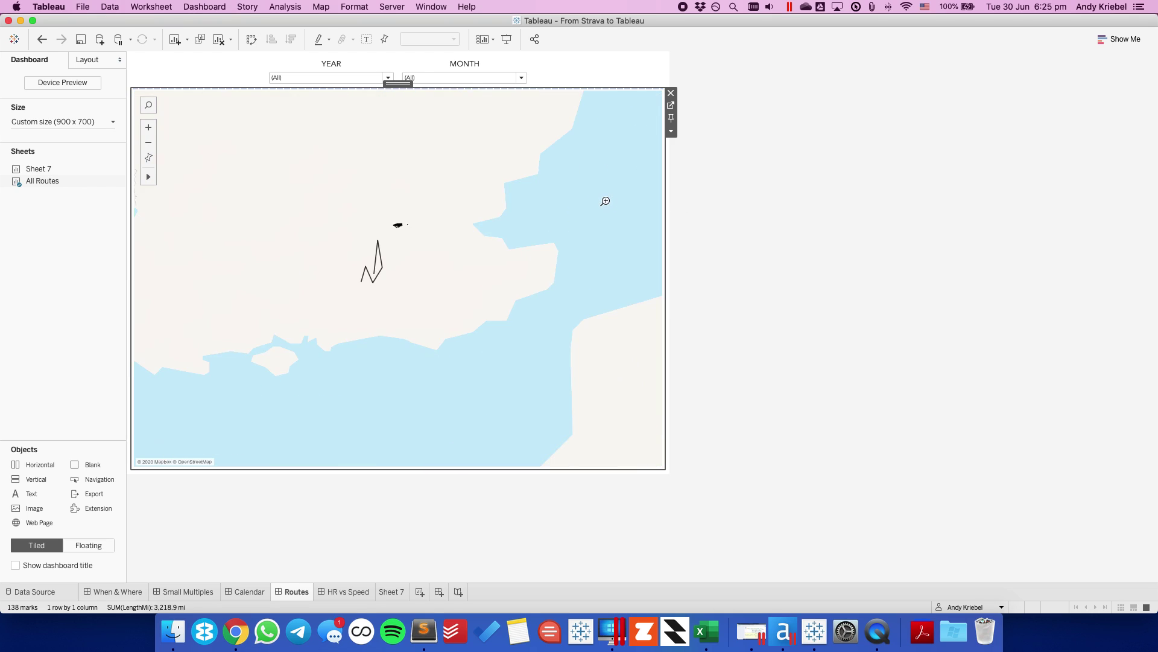
{"action": "left_click_drag", "start_coordinate": [291, 214], "coordinate": [342, 235]}
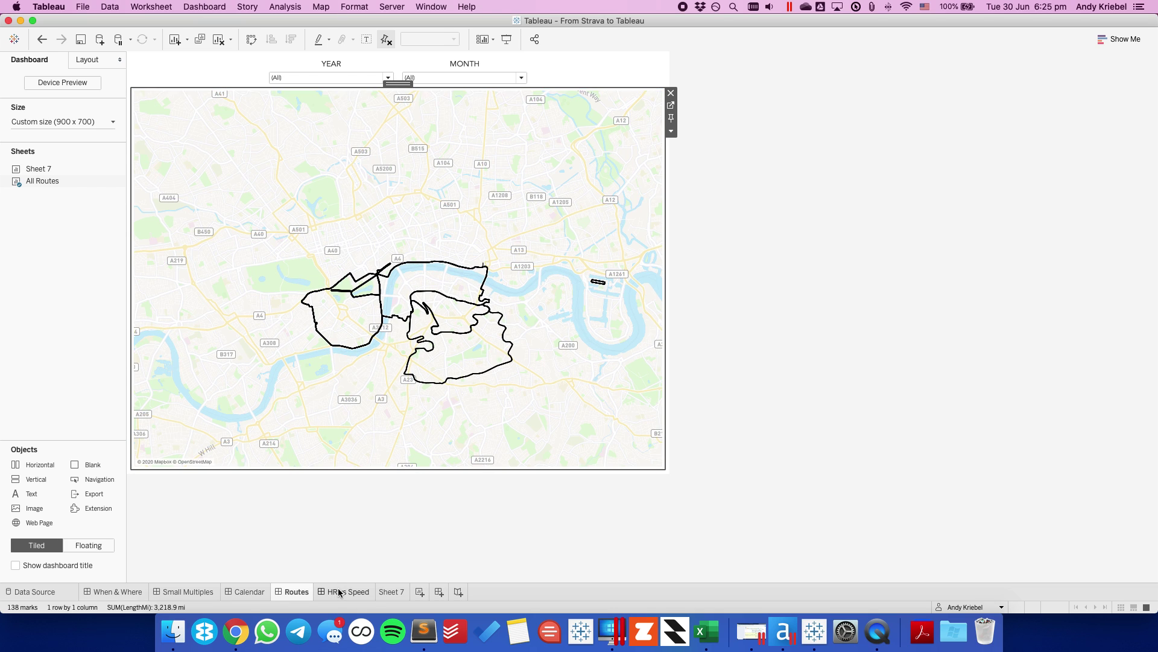
{"action": "mouse_move", "coordinate": [149, 184]}
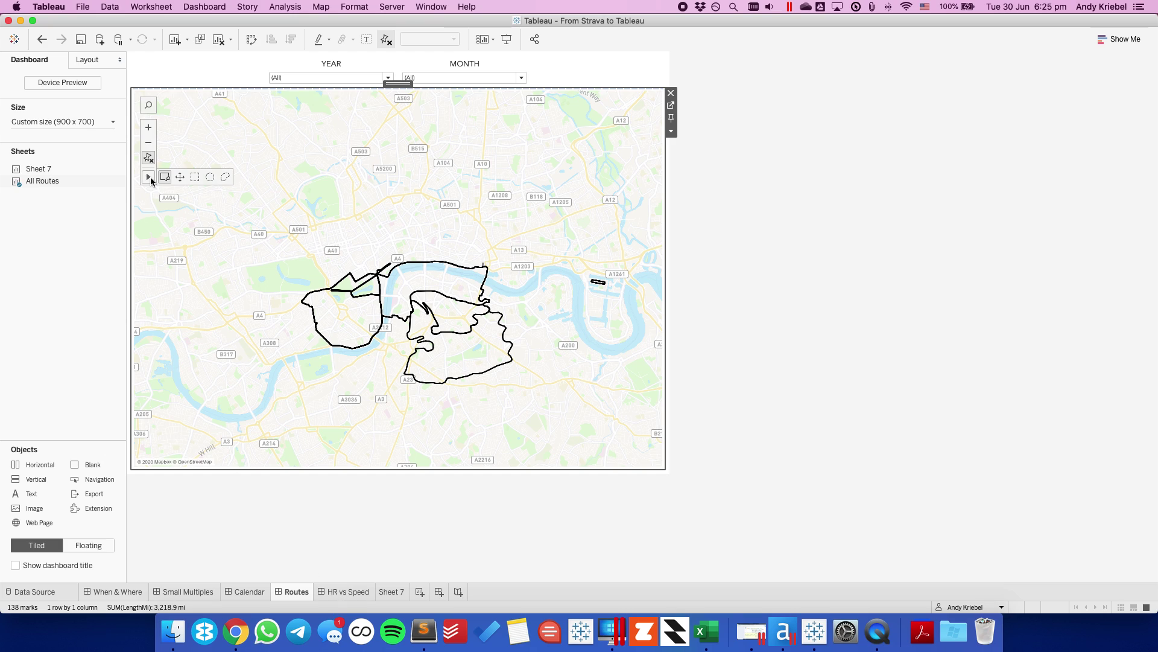
Show the HR vs Speed dashboard's Heart Rate vs. Speed heat map, then return to Chrome
{"action": "left_click", "coordinate": [335, 592]}
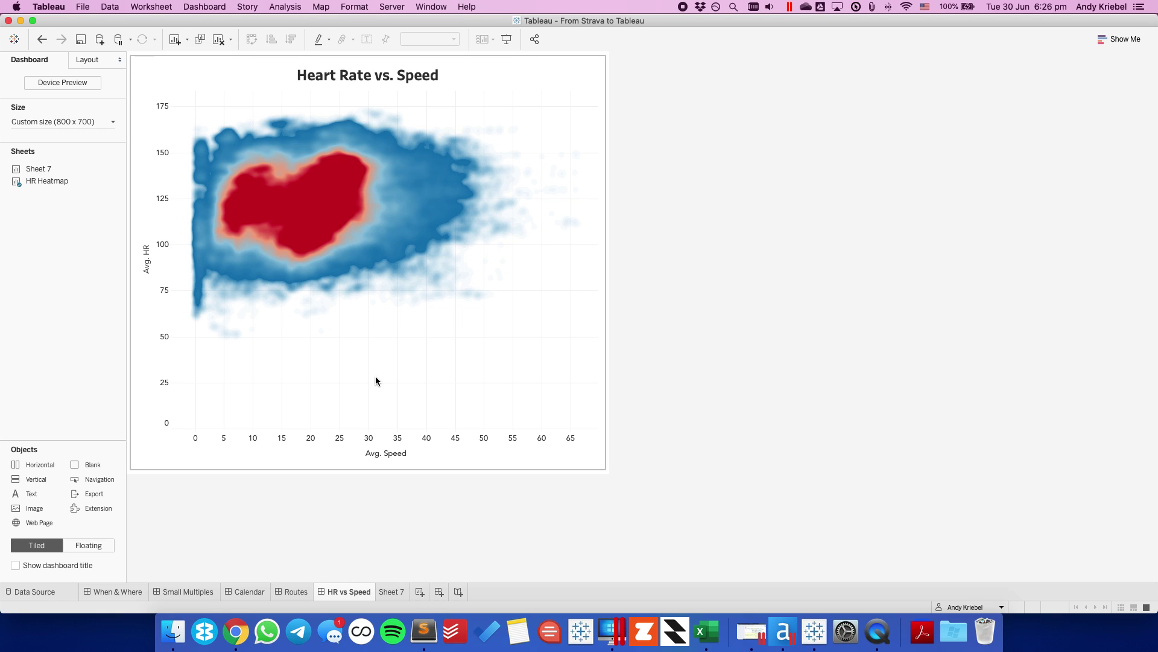
{"action": "left_click", "coordinate": [235, 631]}
Scroll the vizwiz Strava-to-Tableau post down to its Heart Rate vs. Speed heat map example
{"action": "left_click", "coordinate": [117, 28]}
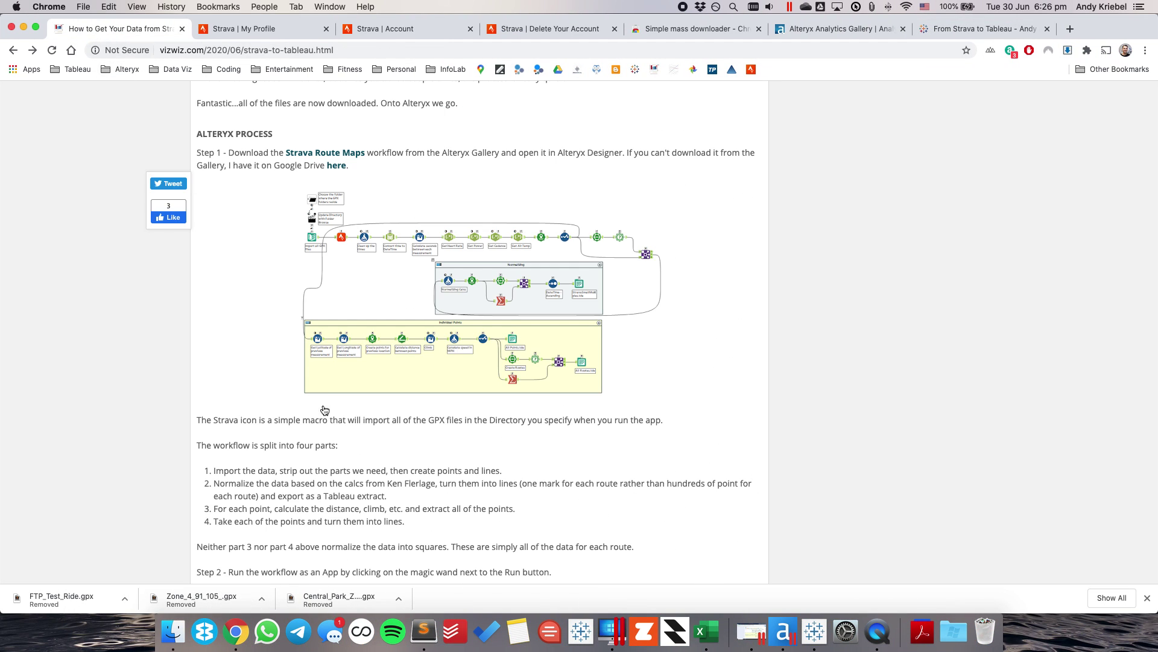
{"action": "scroll", "coordinate": [379, 464], "scroll_direction": "down", "scroll_amount": 10}
{"action": "scroll", "coordinate": [379, 464], "scroll_direction": "down", "scroll_amount": 15}
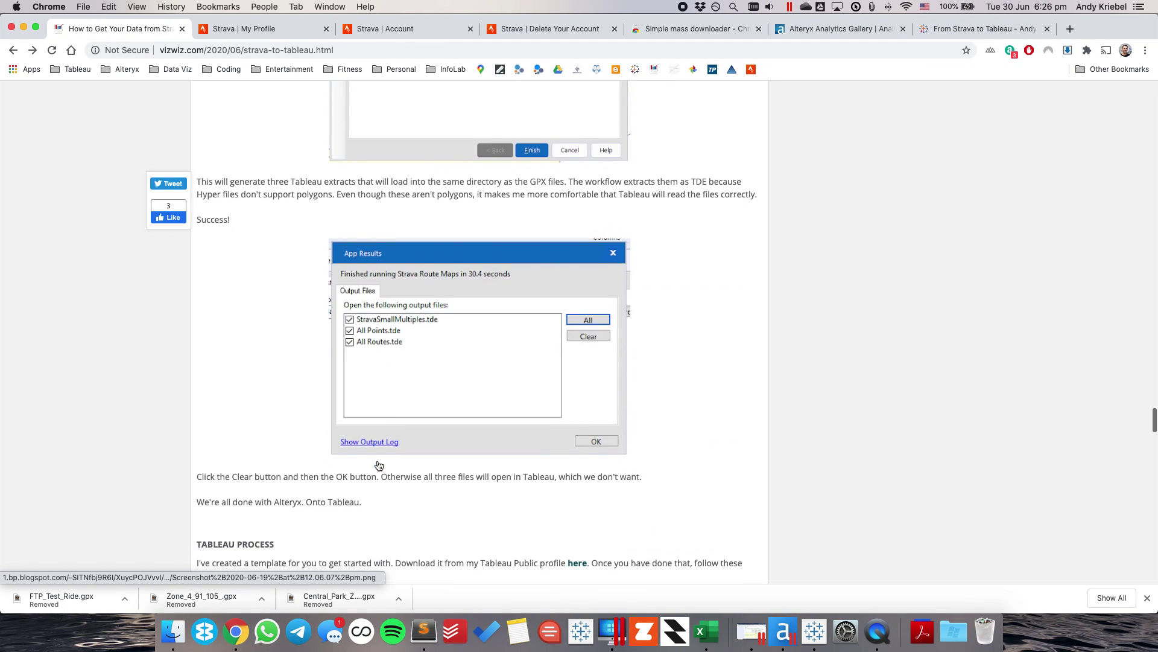
{"action": "scroll", "coordinate": [379, 464], "scroll_direction": "down", "scroll_amount": 15}
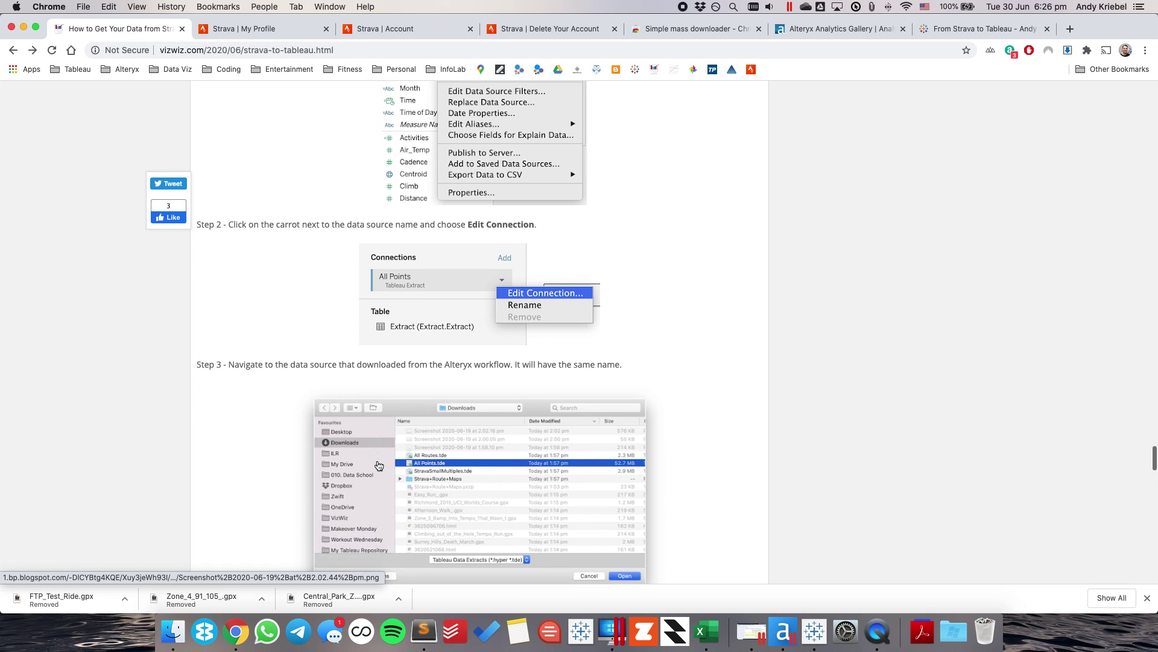
{"action": "scroll", "coordinate": [376, 459], "scroll_direction": "down", "scroll_amount": 15}
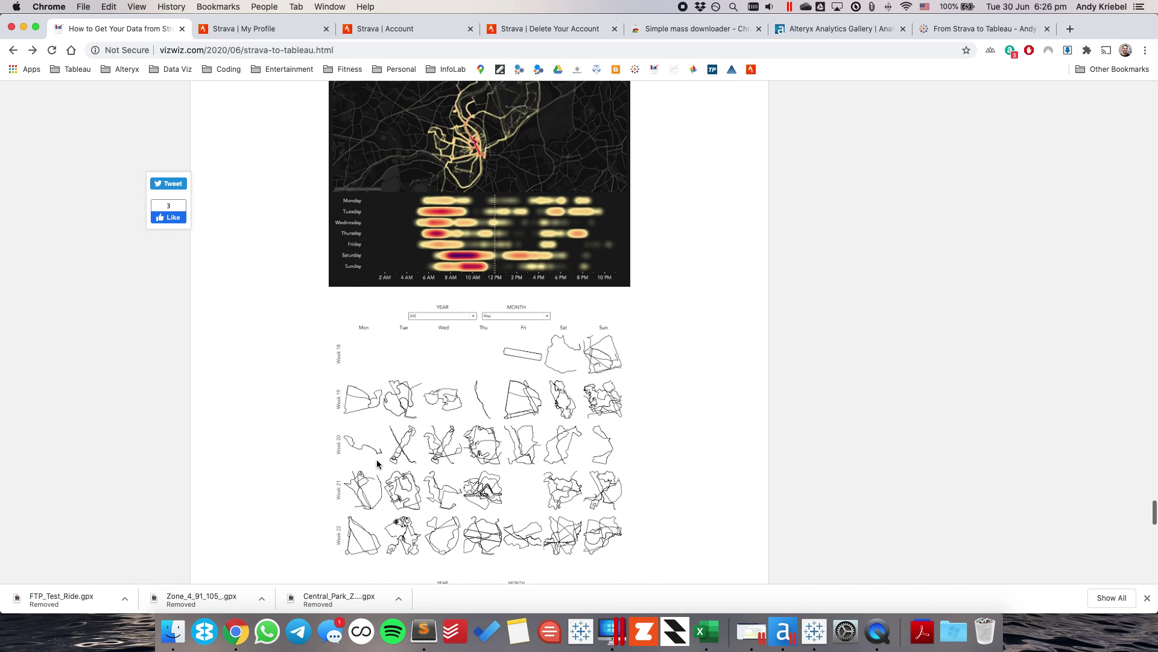
{"action": "scroll", "coordinate": [377, 463], "scroll_direction": "down", "scroll_amount": 5}
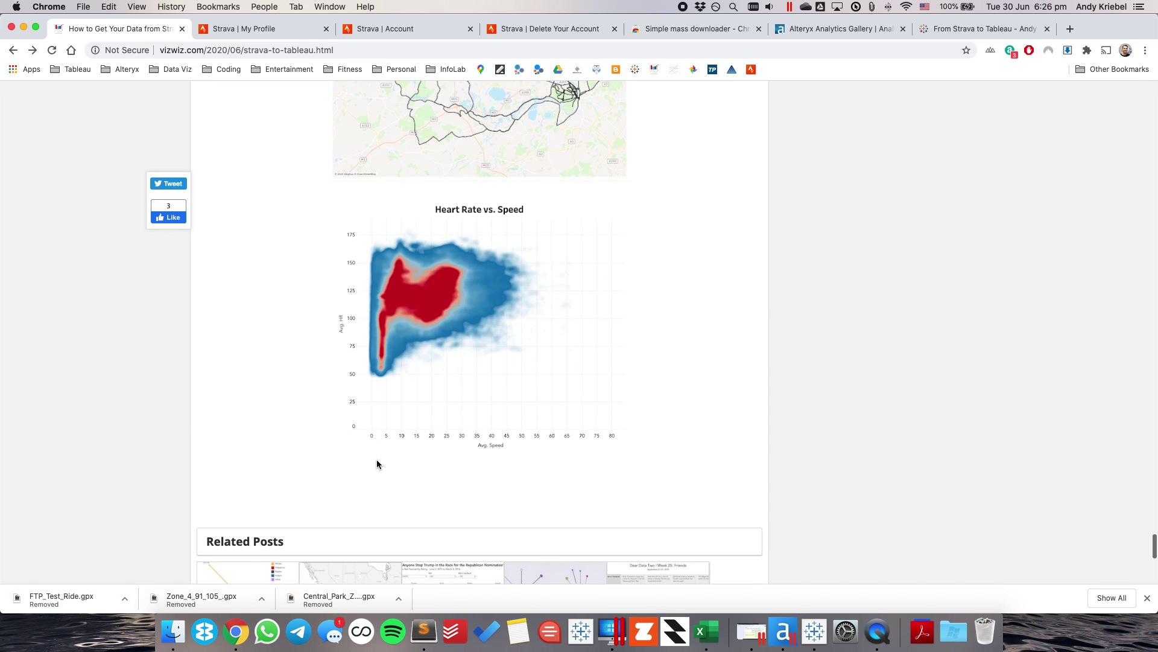